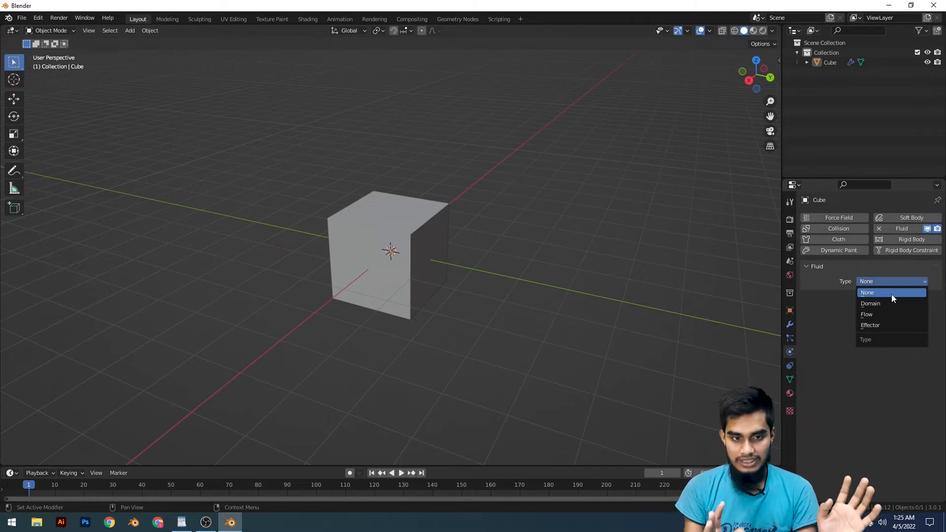
# - Scale the cube up uniformly in front view
pyautogui.scroll(-6, 345, 308)
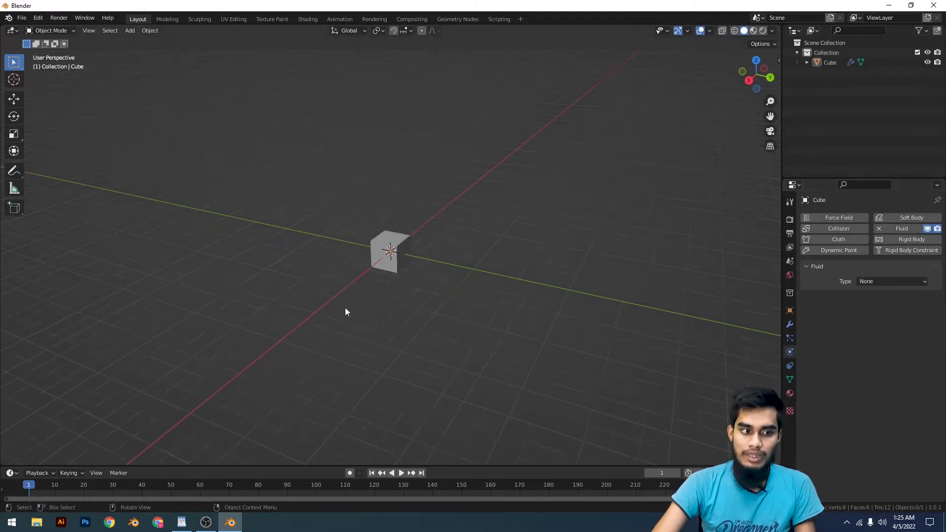
pyautogui.moveTo(345, 307); pyautogui.dragTo(395, 283, button='middle')
pyautogui.scroll(5, 398, 272)
pyautogui.click(400, 260)
pyautogui.press('KP_1')
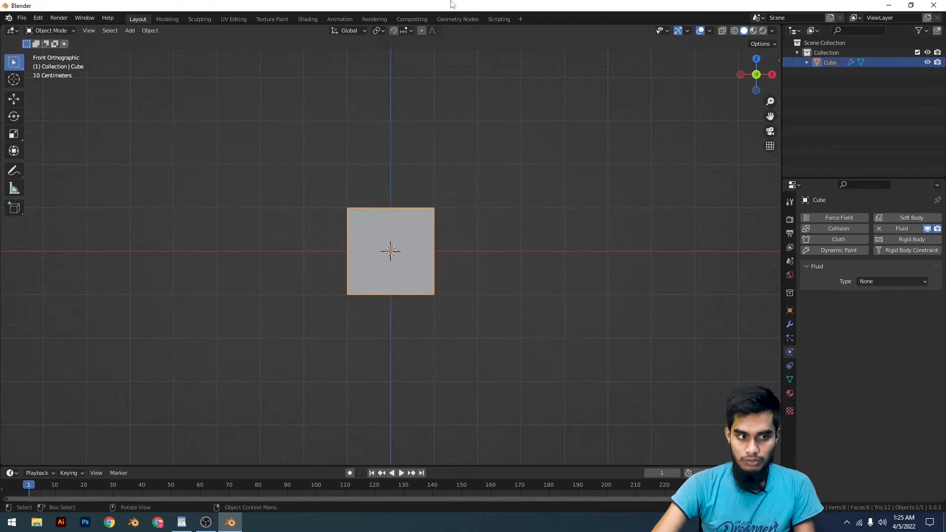
pyautogui.scroll(-5, 551, 49)
pyautogui.press('s')
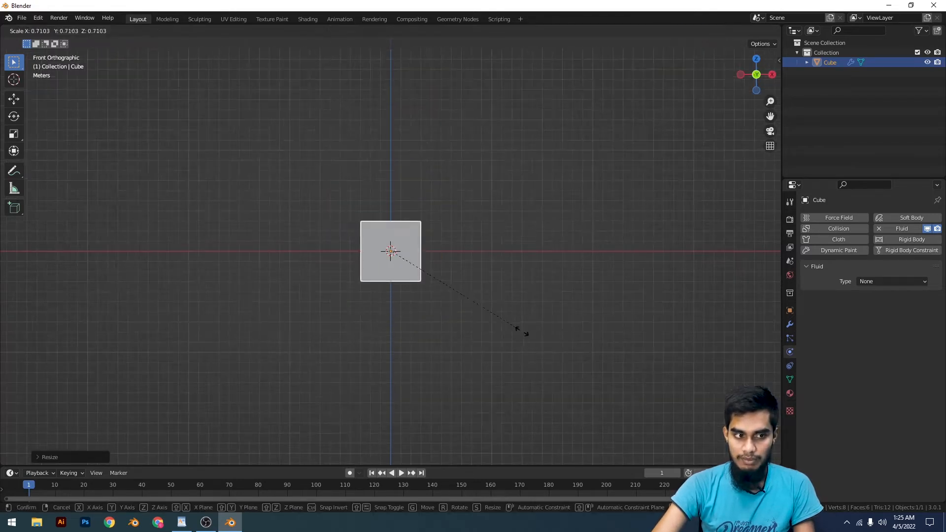
pyautogui.click(563, 331)
# - Stretch the cube along the Z axis by about 1.3 and apply its transform
pyautogui.scroll(6, 472, 184)
pyautogui.press('s')
pyautogui.press('z')
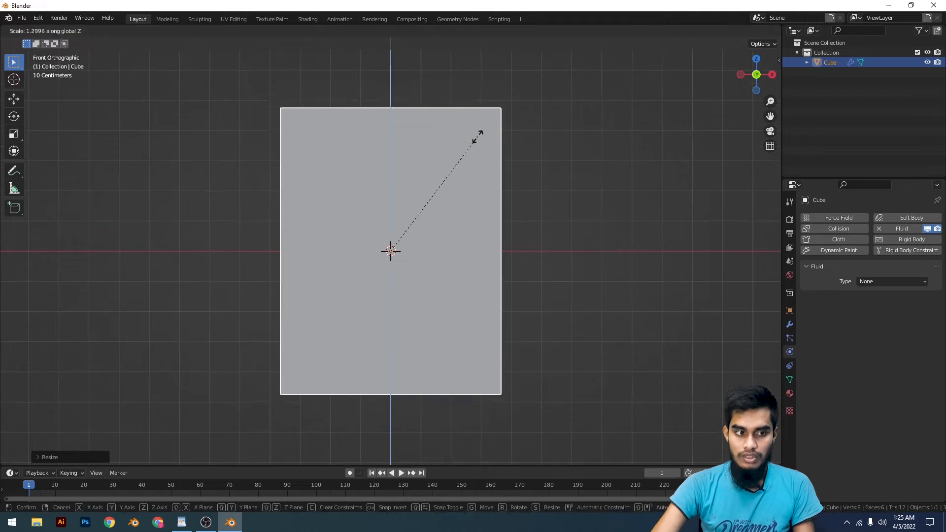
pyautogui.click(481, 135)
pyautogui.scroll(-3, 527, 186)
pyautogui.hotkey('ctrl', 'a')
pyautogui.click(509, 203)
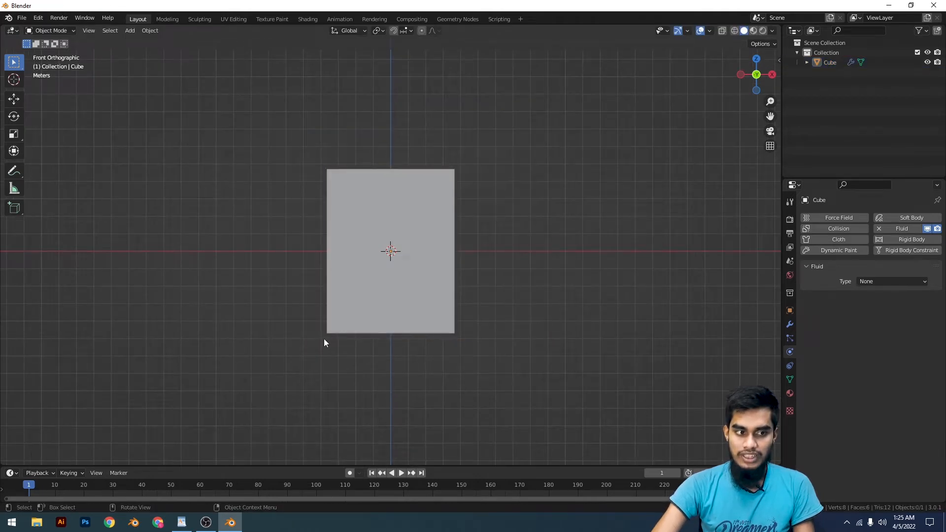
# - Set the enlarged cube's fluid type to Domain
pyautogui.scroll(2, 492, 198)
pyautogui.click(885, 282)
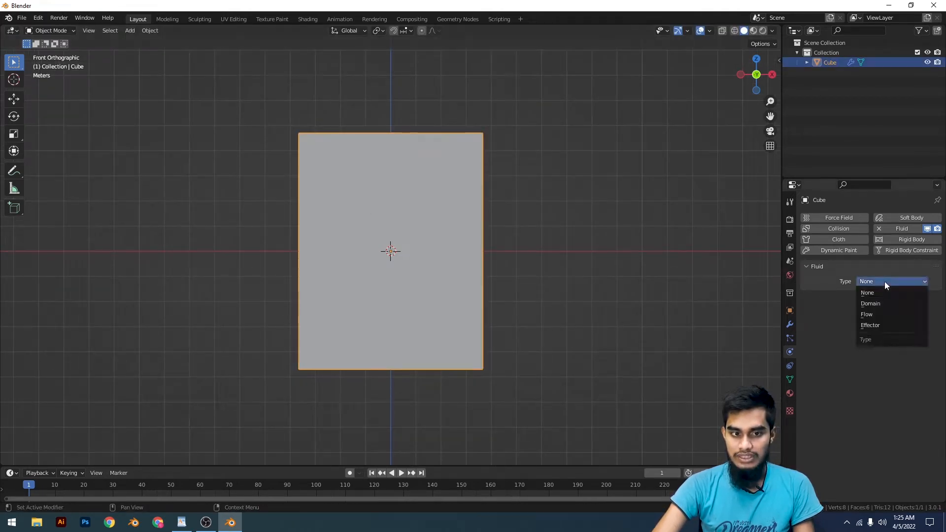
pyautogui.click(870, 304)
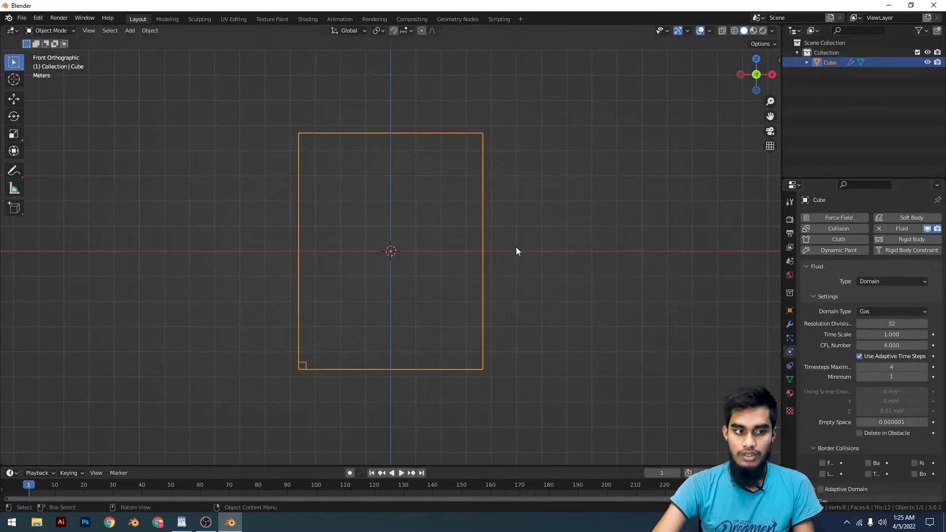
pyautogui.click(485, 241)
pyautogui.hotkey('shift', 'a')
pyautogui.moveTo(493, 176)
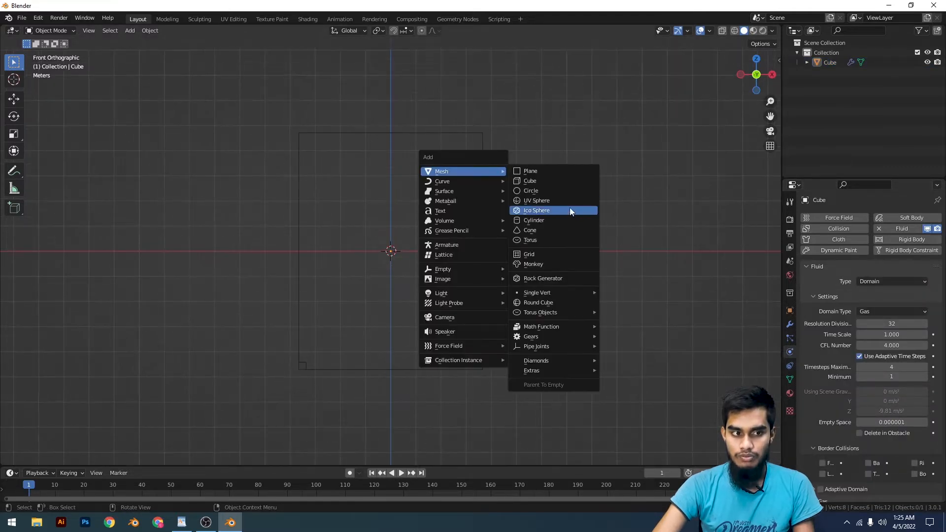
pyautogui.click(570, 208)
pyautogui.hotkey('ctrl', 'z')
# - Add a UV sphere at the domain's centre and scale it down to a small ball
pyautogui.hotkey('shift', 'a')
pyautogui.moveTo(553, 194)
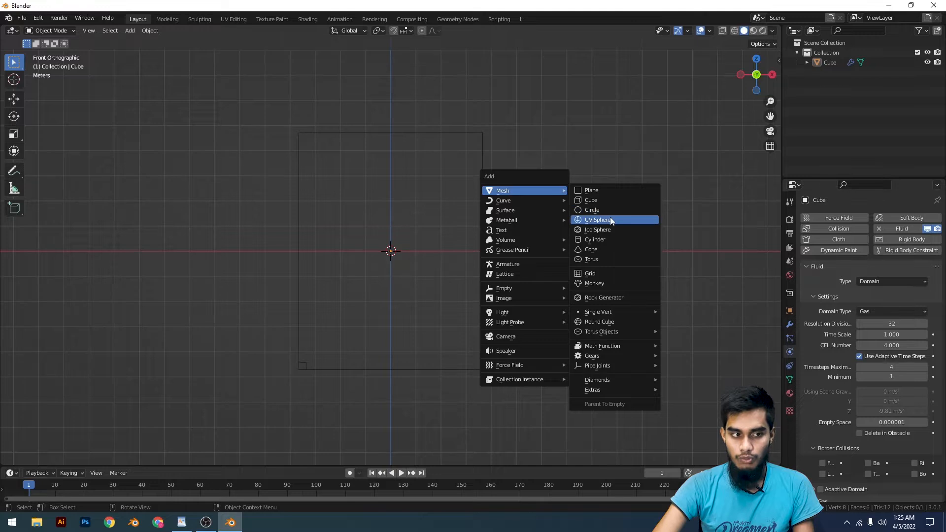
pyautogui.click(610, 216)
pyautogui.press('s')
pyautogui.click(478, 272)
# - Move the sphere up along the Z axis into the domain's upper half and enlarge it slightly
pyautogui.press('g')
pyautogui.press('z')
pyautogui.click(486, 216)
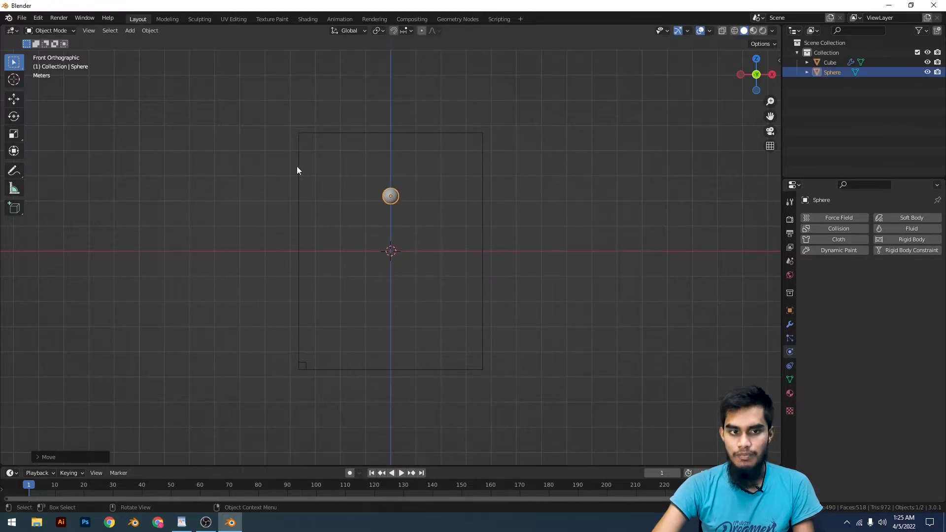
pyautogui.scroll(1, 409, 190)
pyautogui.press('s')
pyautogui.click(465, 176)
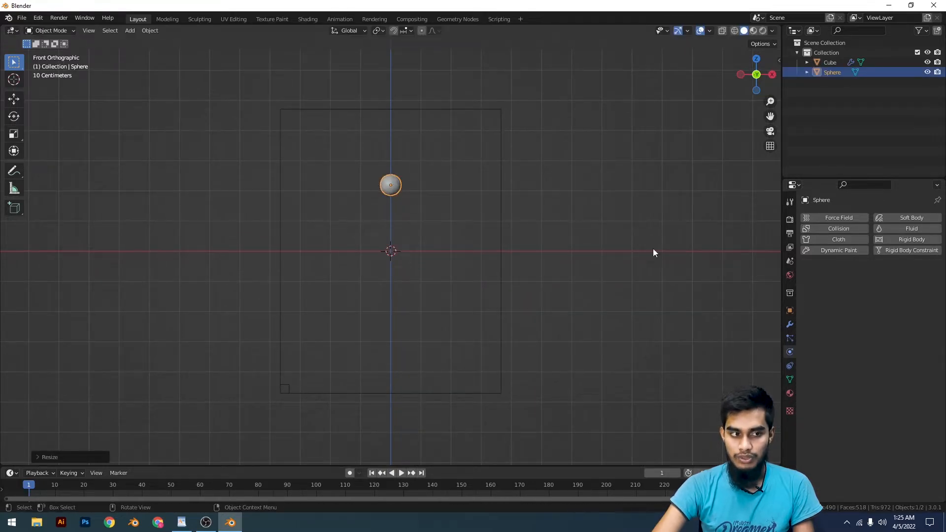
pyautogui.click(653, 249)
pyautogui.click(393, 190)
pyautogui.rightClick(400, 192)
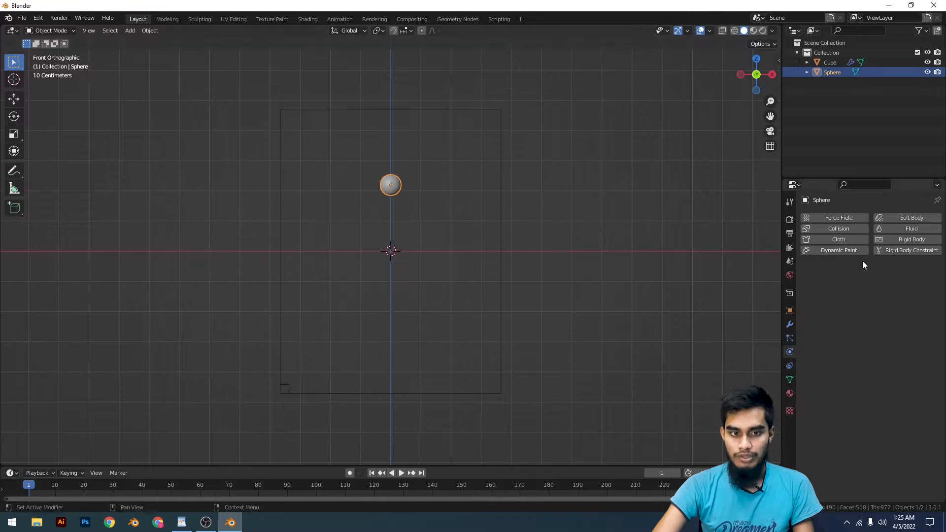
pyautogui.click(901, 243)
pyautogui.click(895, 281)
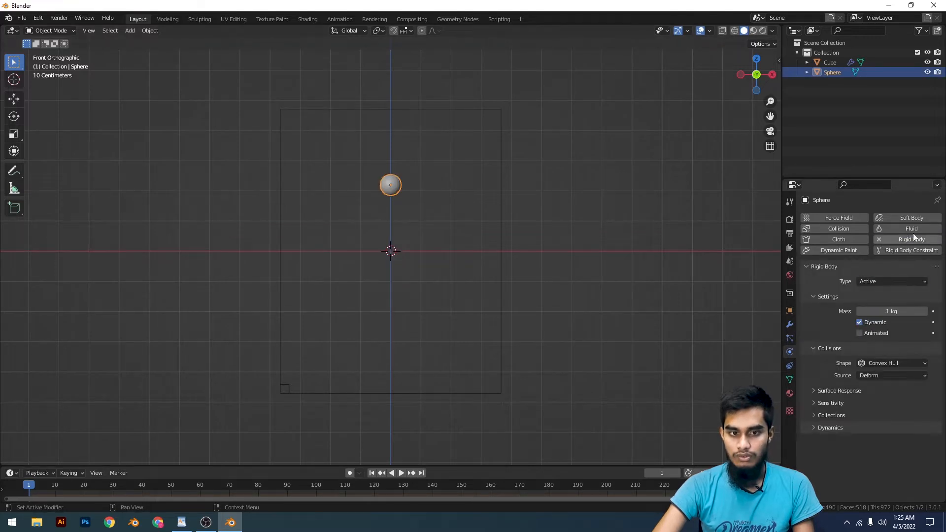
pyautogui.click(914, 239)
# - Add fluid physics to the sphere and set its fluid type to Flow
pyautogui.click(917, 230)
pyautogui.click(879, 282)
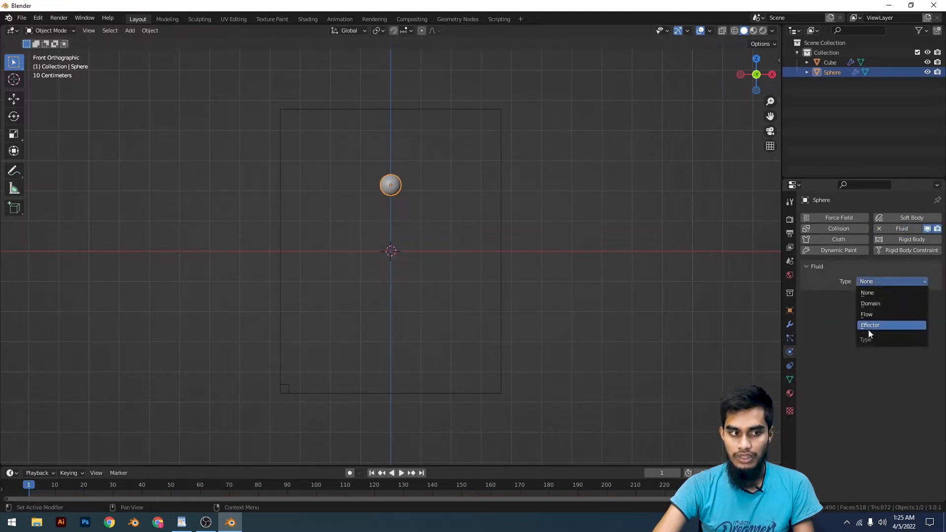
pyautogui.click(868, 314)
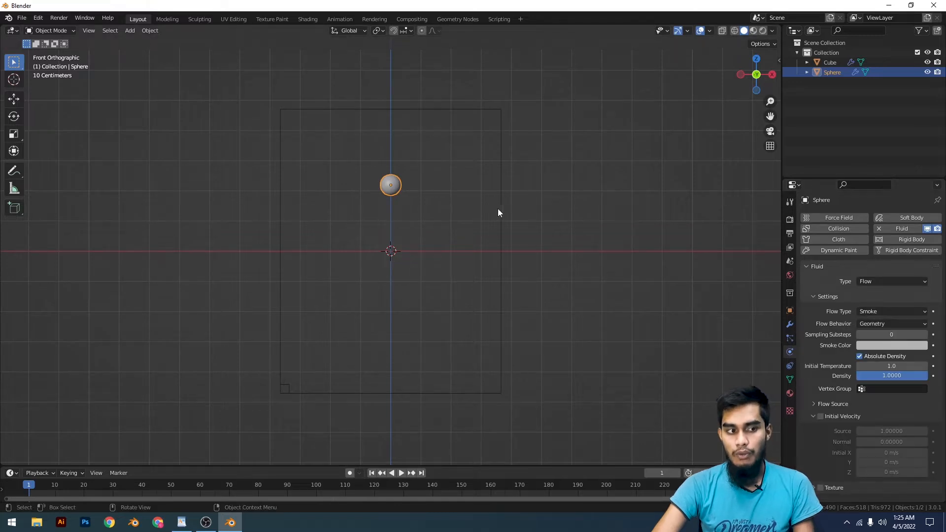
# - Examine the sphere's placement inside the domain from several angles and in front view
pyautogui.scroll(-4, 499, 209)
pyautogui.moveTo(515, 183); pyautogui.dragTo(454, 235, button='middle')
pyautogui.scroll(2, 458, 235)
pyautogui.click(483, 235)
pyautogui.scroll(-3, 473, 231)
pyautogui.moveTo(392, 212); pyautogui.dragTo(468, 233, button='middle')
pyautogui.scroll(1, 473, 233)
pyautogui.click(607, 234)
pyautogui.press('KP_1')
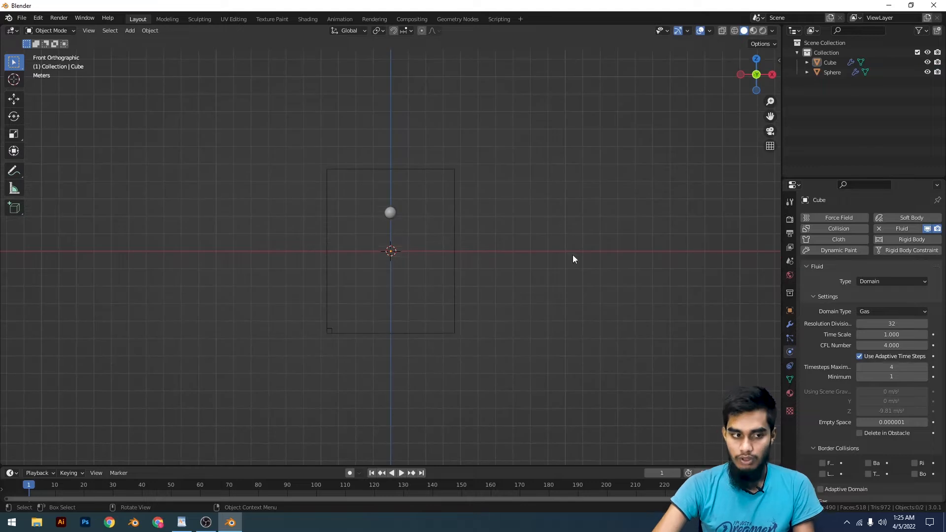
pyautogui.scroll(4, 387, 251)
pyautogui.scroll(-3, 401, 201)
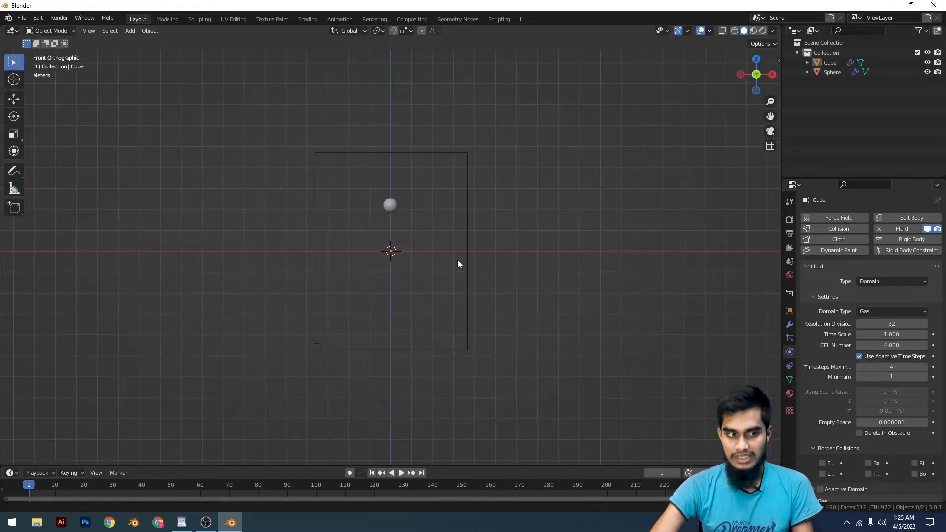
pyautogui.keyDown('shift'); pyautogui.moveTo(458, 260); pyautogui.dragTo(460, 241, button='middle'); pyautogui.keyUp('shift')
pyautogui.scroll(2, 458, 219)
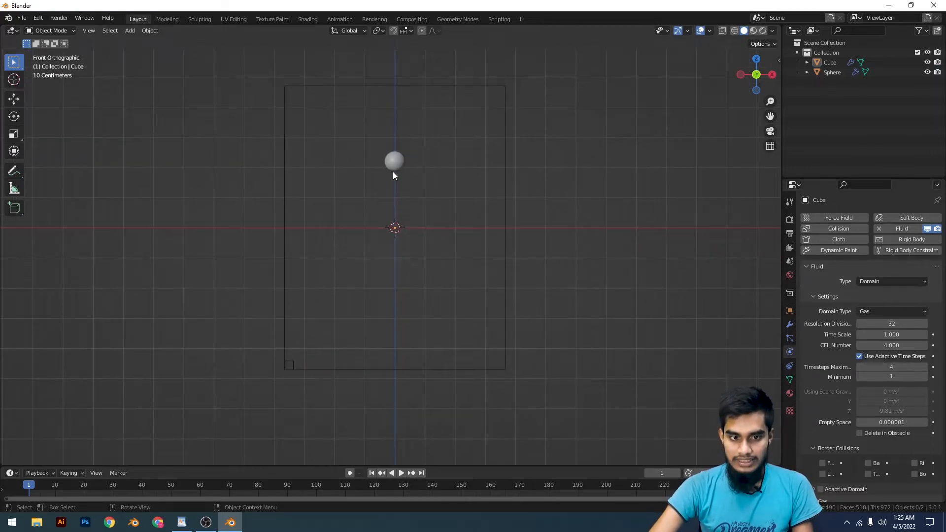
# - Set the domain type of the box around the sphere to Liquid
pyautogui.click(504, 235)
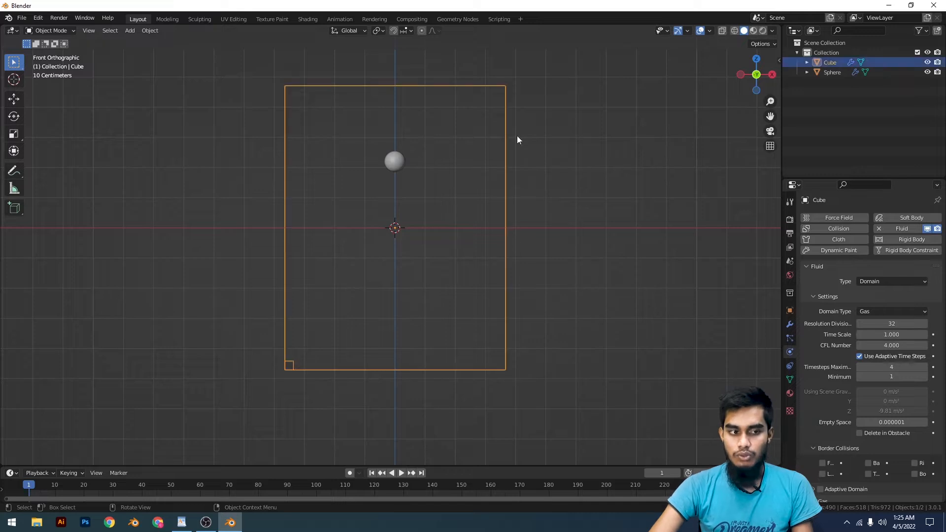
pyautogui.scroll(-3, 530, 276)
pyautogui.scroll(2, 530, 268)
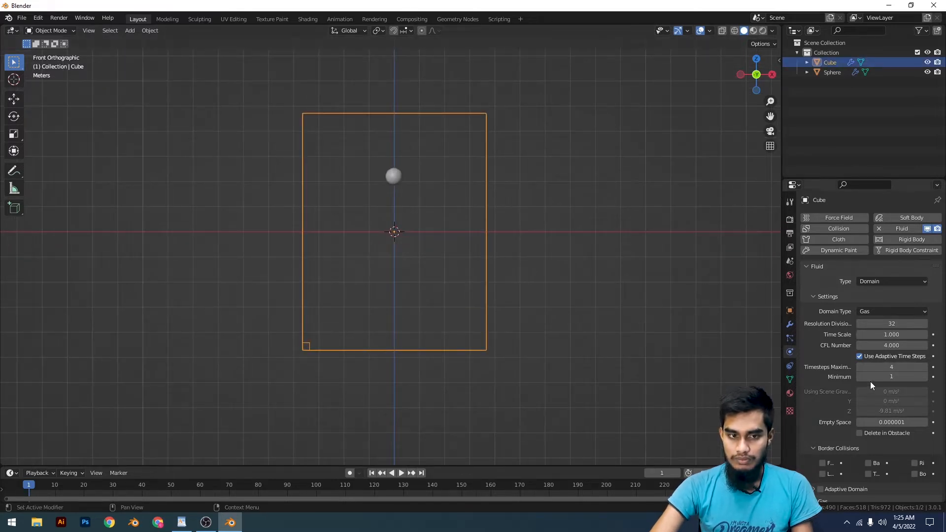
pyautogui.scroll(2, 582, 271)
pyautogui.click(530, 282)
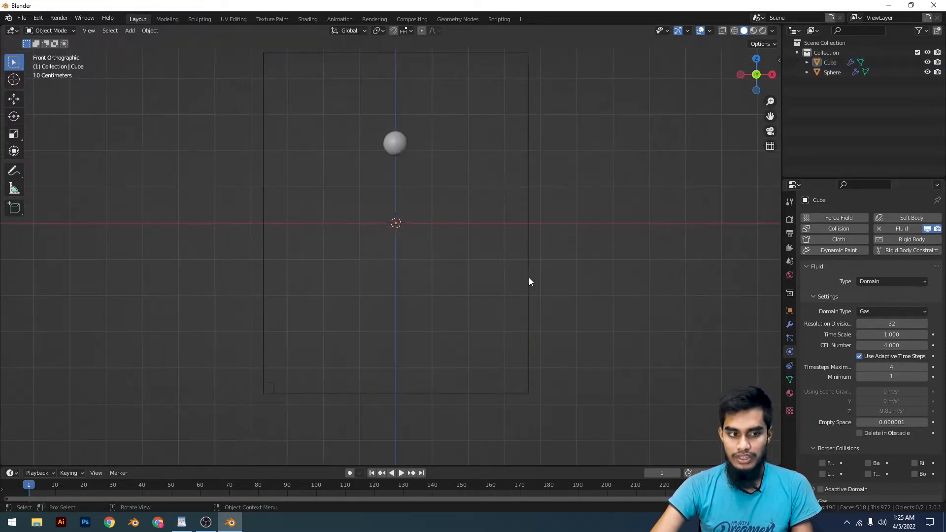
pyautogui.click(530, 278)
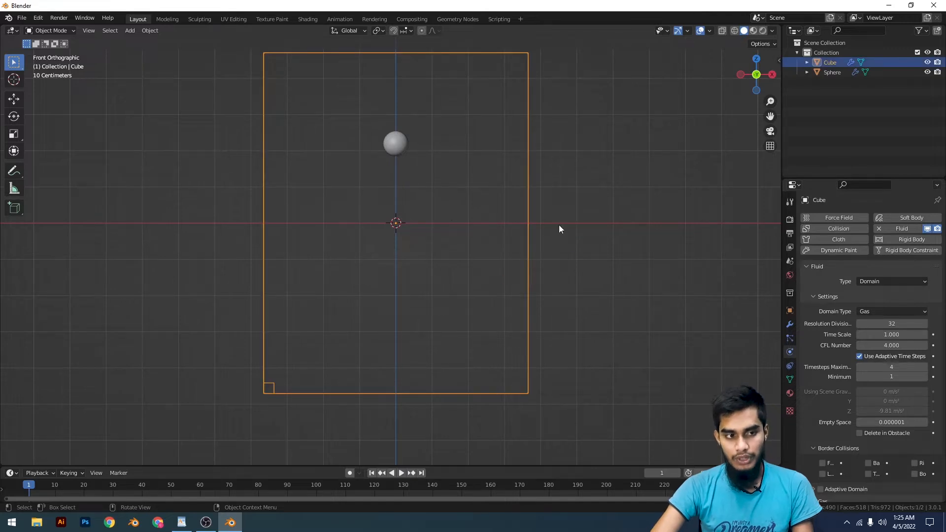
pyautogui.scroll(-4, 461, 226)
pyautogui.keyDown('shift'); pyautogui.scroll(-1, 605, 307); pyautogui.keyUp('shift')
pyautogui.scroll(3, 641, 321)
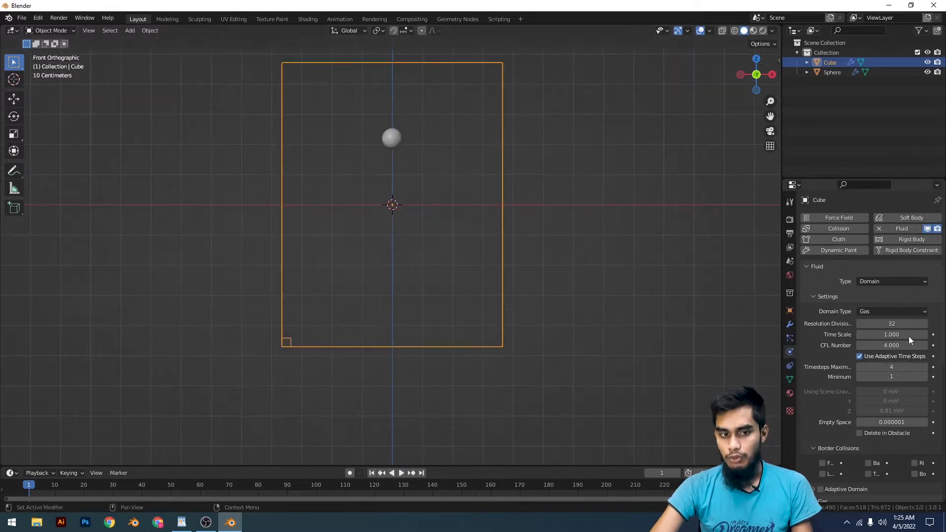
pyautogui.click(888, 309)
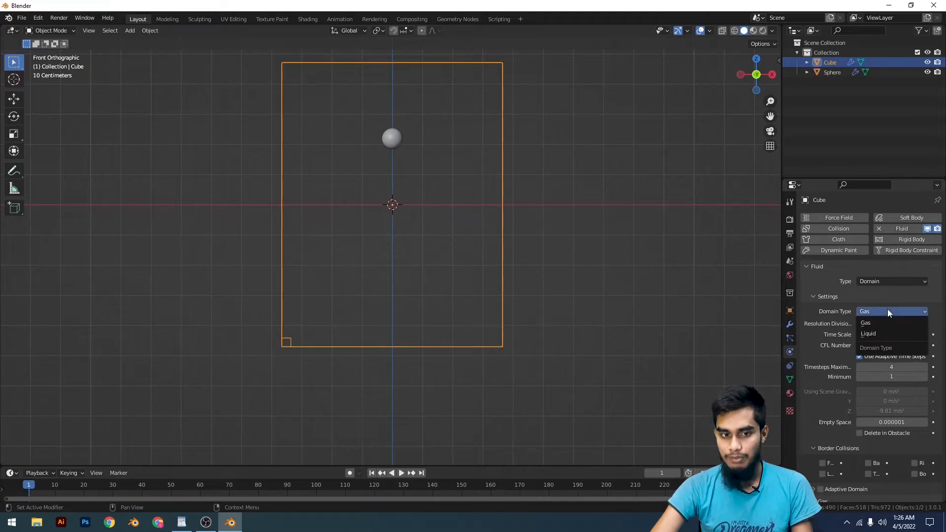
pyautogui.click(878, 333)
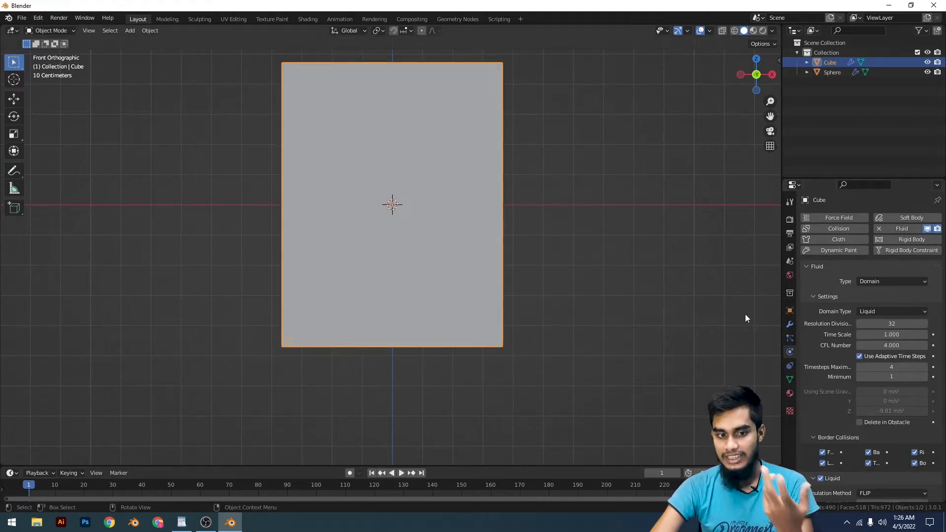
# - Select the sphere hidden inside the domain and show the viewport in wireframe
pyautogui.click(828, 72)
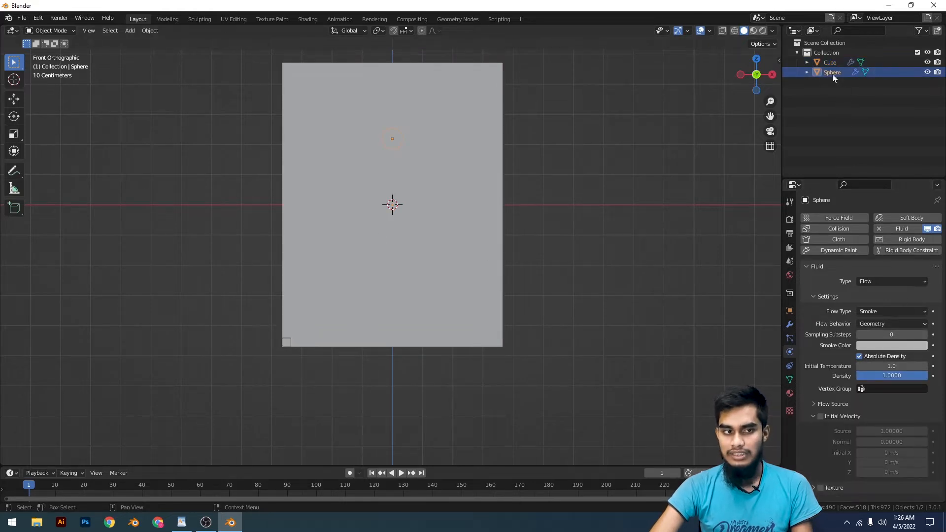
pyautogui.click(735, 31)
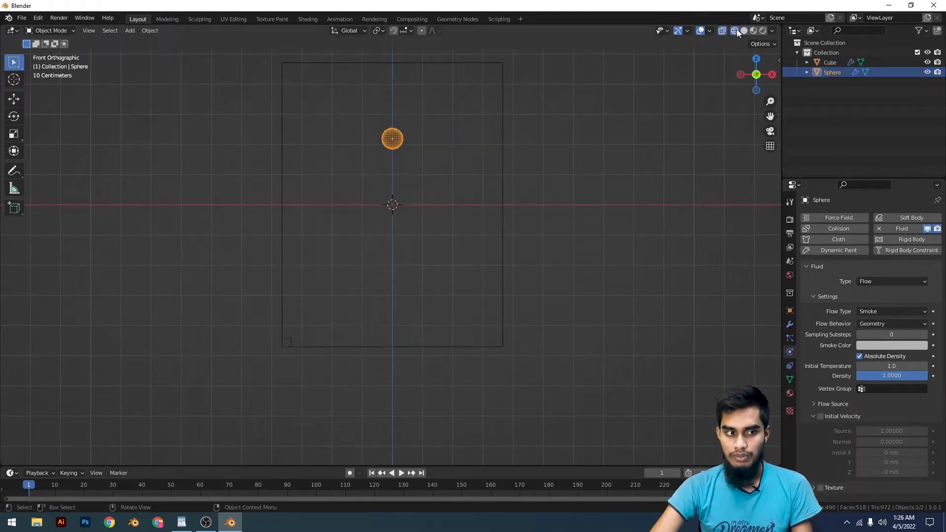
pyautogui.click(674, 196)
pyautogui.moveTo(675, 196); pyautogui.dragTo(419, 153, button='middle')
pyautogui.click(376, 152)
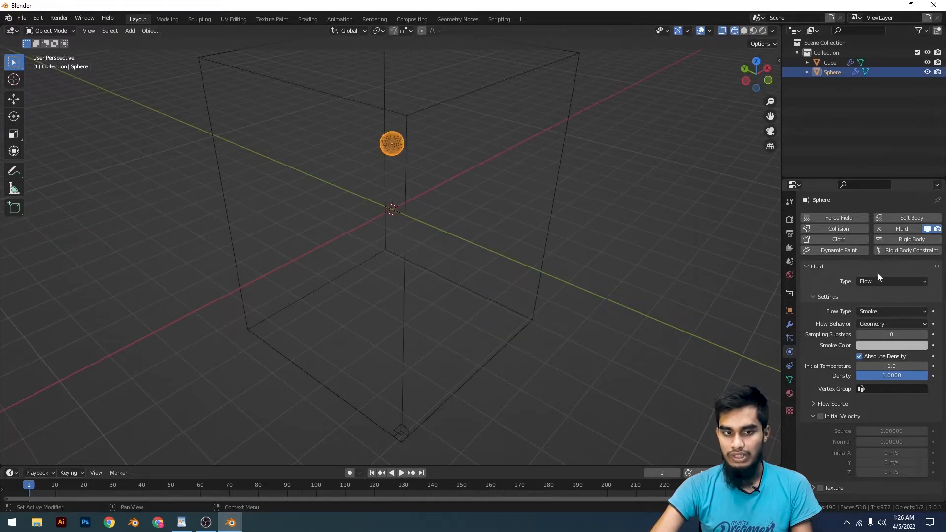
# - Set the sphere's flow type to Liquid
pyautogui.click(880, 310)
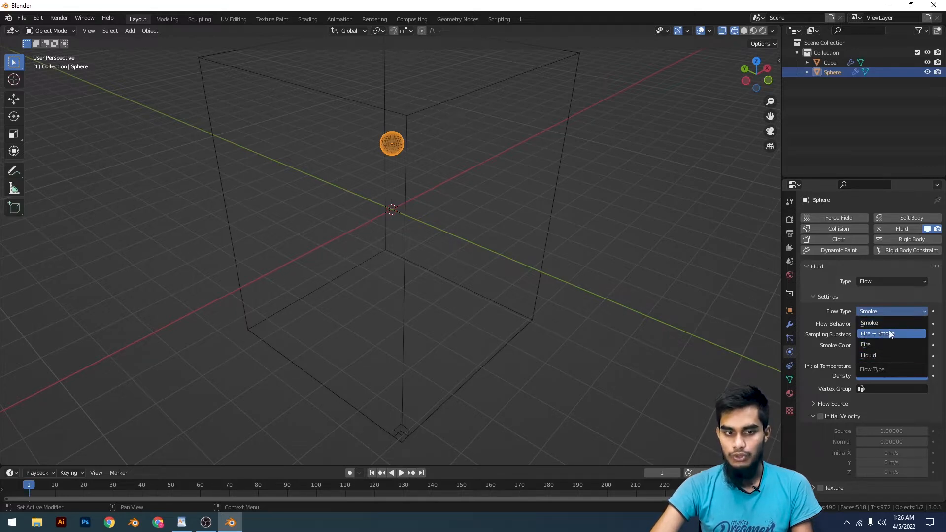
pyautogui.click(881, 354)
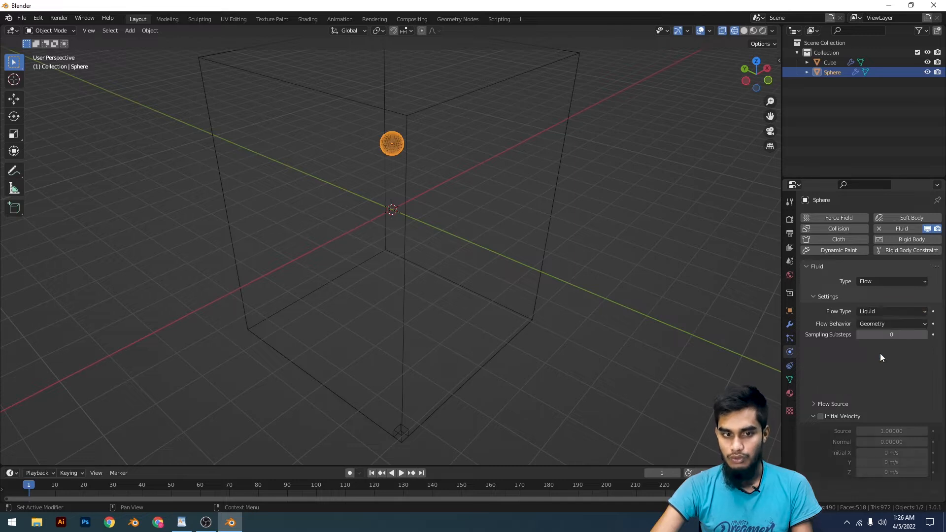
pyautogui.scroll(-5, 666, 303)
# - Play the animation briefly to preview the liquid setup, inspect the domain, and return to frame 1
pyautogui.click(650, 275)
pyautogui.moveTo(650, 275); pyautogui.dragTo(560, 266, button='middle')
pyautogui.scroll(4, 547, 256)
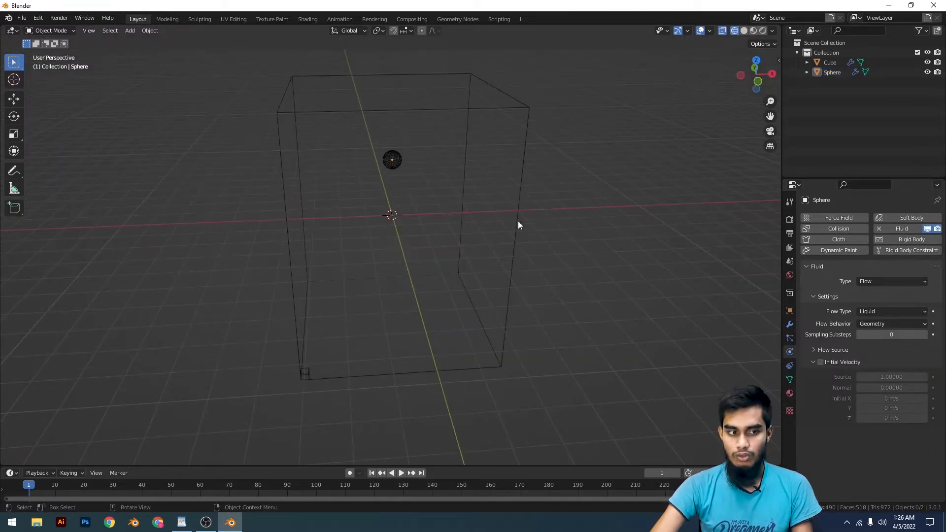
pyautogui.click(518, 224)
pyautogui.click(538, 239)
pyautogui.press('space')
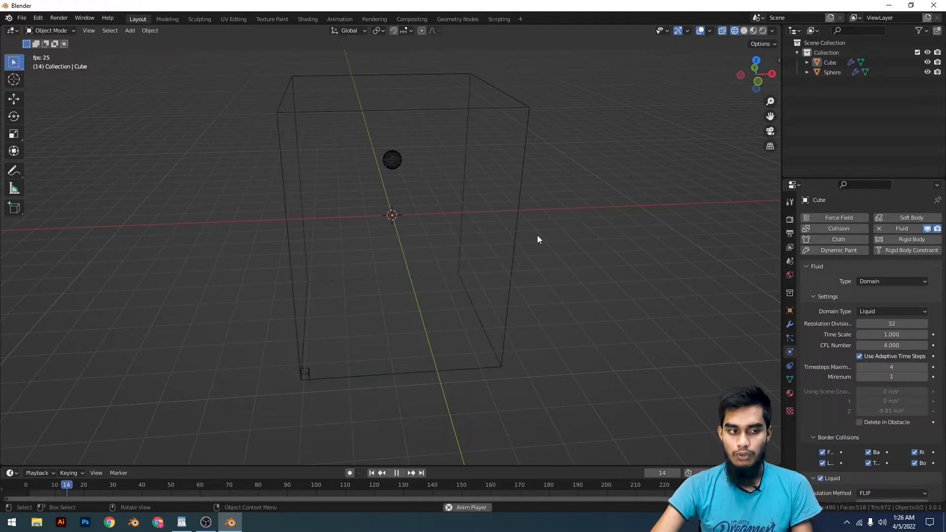
pyautogui.press('space')
pyautogui.keyDown('shift'); pyautogui.moveTo(452, 267); pyautogui.dragTo(494, 358, button='middle'); pyautogui.keyUp('shift')
pyautogui.scroll(9, 514, 291)
pyautogui.scroll(-11, 513, 291)
pyautogui.keyDown('shift'); pyautogui.moveTo(535, 255); pyautogui.dragTo(528, 225, button='middle'); pyautogui.keyUp('shift')
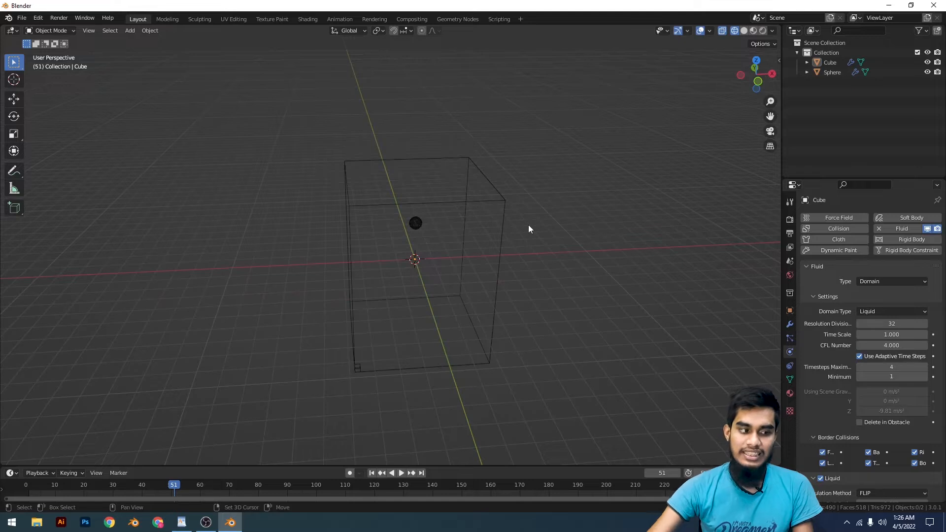
pyautogui.hotkey('shift', 'Left')
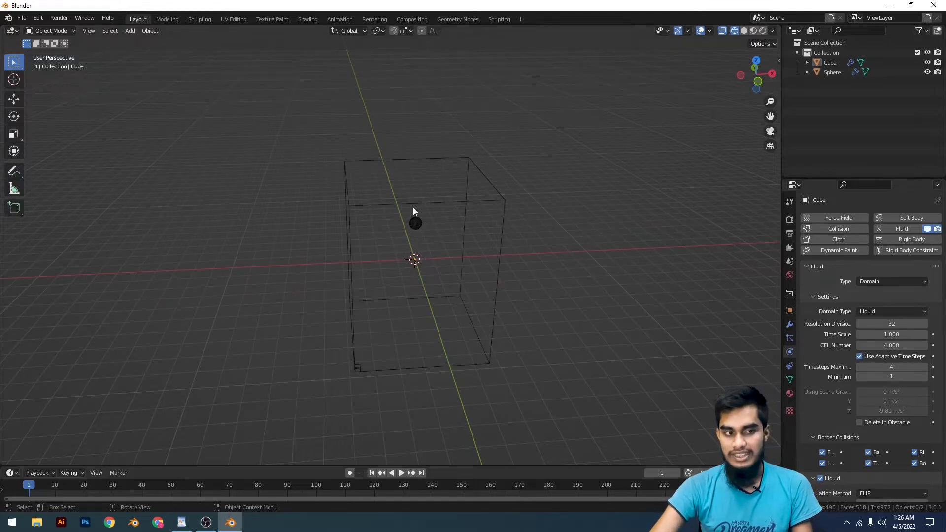
# - Select the domain box, review its fluid settings, and choose Replay as the cache type
pyautogui.scroll(5, 414, 187)
pyautogui.scroll(-5, 436, 166)
pyautogui.click(507, 212)
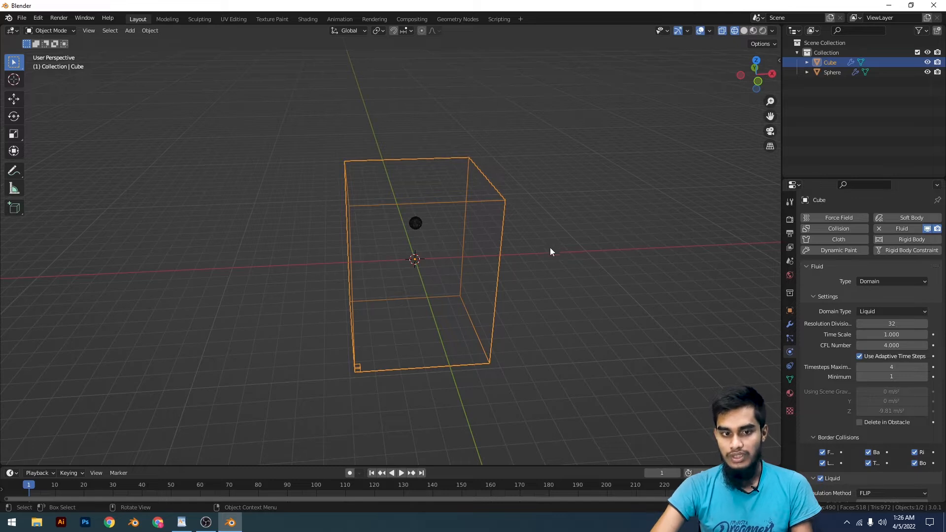
pyautogui.scroll(-15, 857, 359)
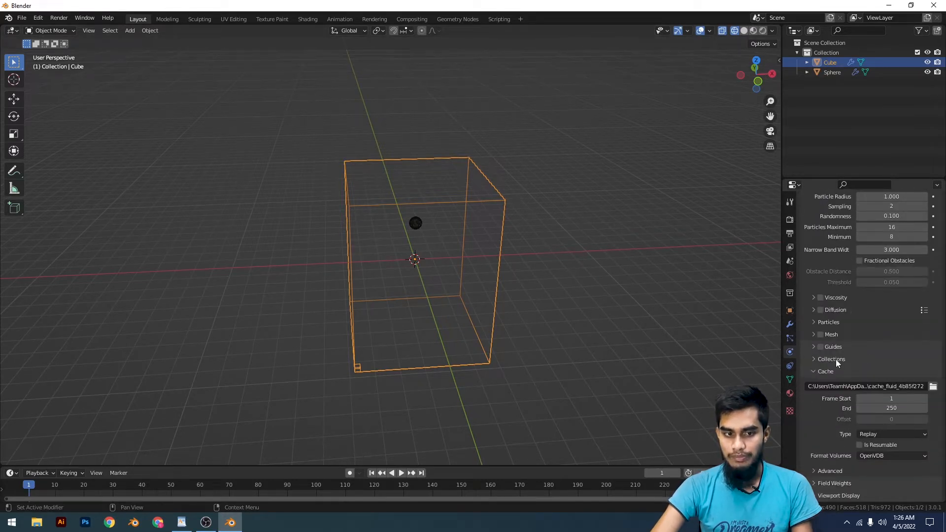
pyautogui.scroll(5, 851, 307)
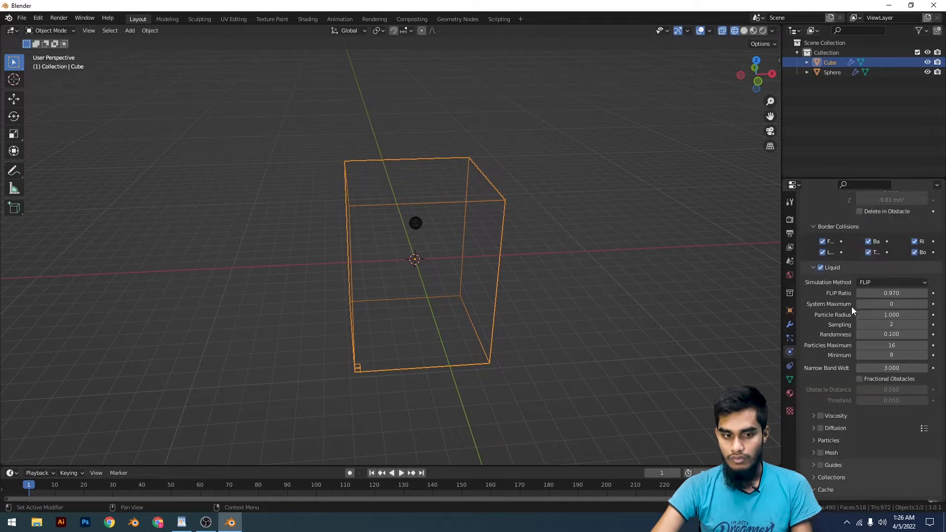
pyautogui.scroll(-5, 851, 307)
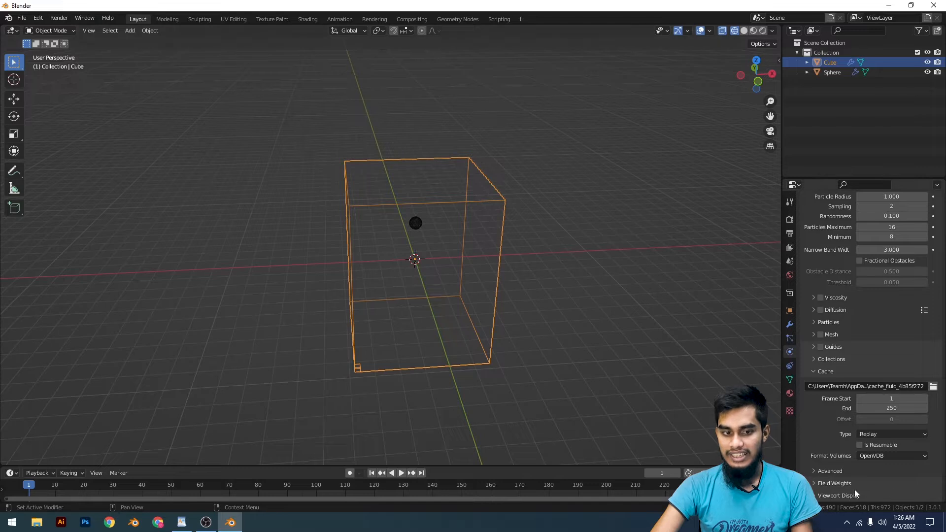
pyautogui.click(880, 437)
pyautogui.click(880, 436)
pyautogui.click(880, 437)
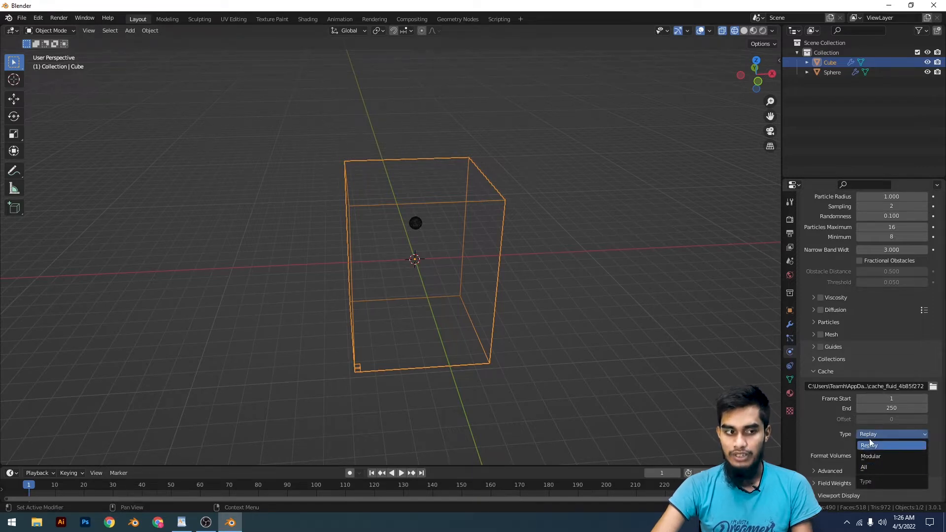
pyautogui.click(871, 443)
# - Examine the liquid particles inside the sphere up close
pyautogui.scroll(5, 588, 248)
pyautogui.keyDown('shift'); pyautogui.moveTo(598, 224); pyautogui.dragTo(557, 260, button='middle'); pyautogui.keyUp('shift')
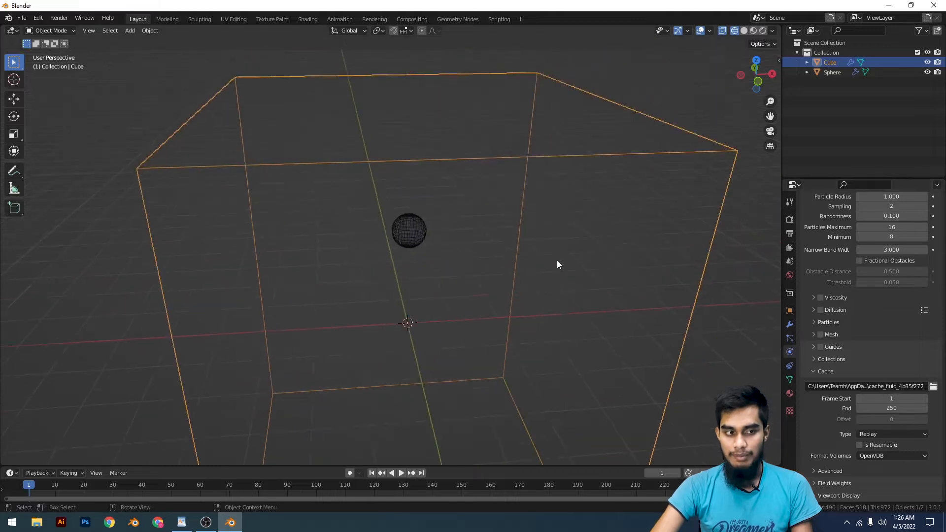
pyautogui.scroll(7, 558, 260)
pyautogui.keyDown('shift'); pyautogui.moveTo(537, 194); pyautogui.dragTo(498, 268, button='middle'); pyautogui.keyUp('shift')
pyautogui.scroll(5, 557, 244)
pyautogui.scroll(-4, 567, 241)
pyautogui.click(596, 239)
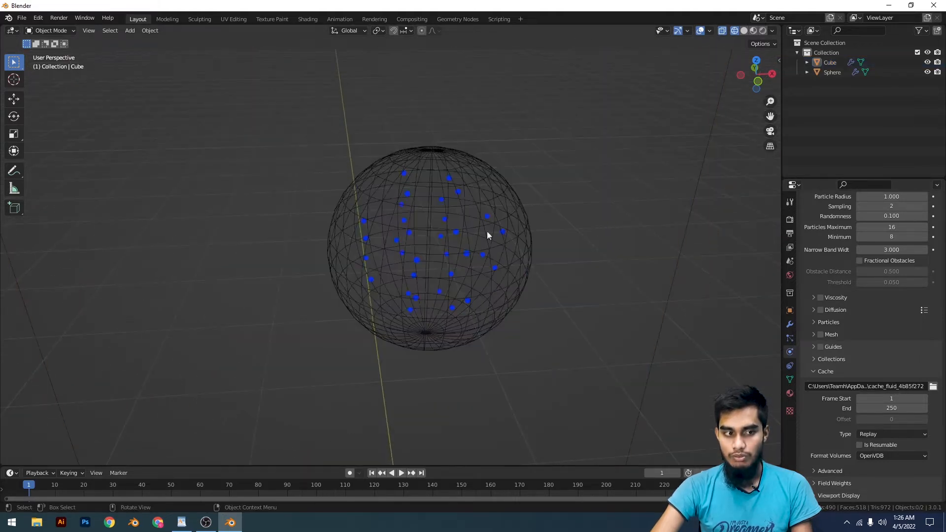
pyautogui.click(456, 256)
pyautogui.click(564, 209)
pyautogui.scroll(-5, 460, 270)
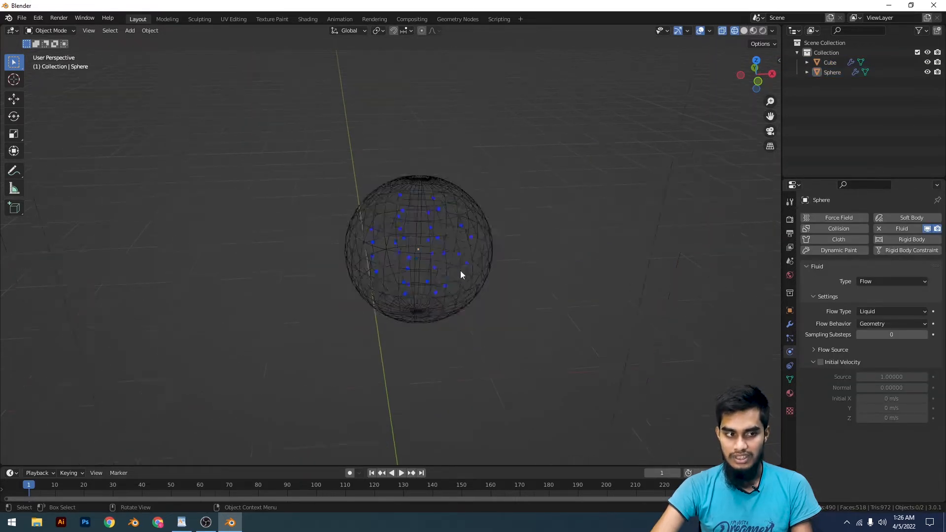
pyautogui.scroll(7, 463, 284)
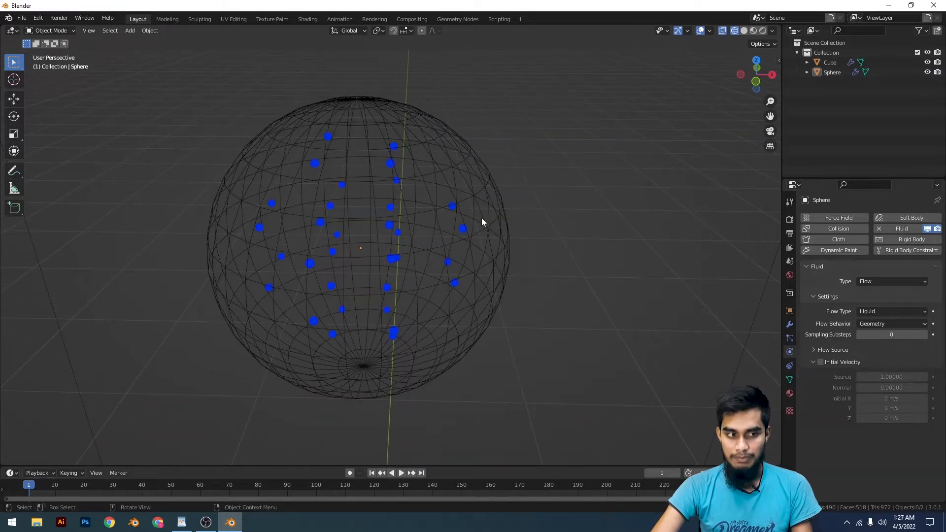
# - Play the simulation with the whole domain in view, stop it, and return to frame 1
pyautogui.press('space')
pyautogui.scroll(-8, 496, 222)
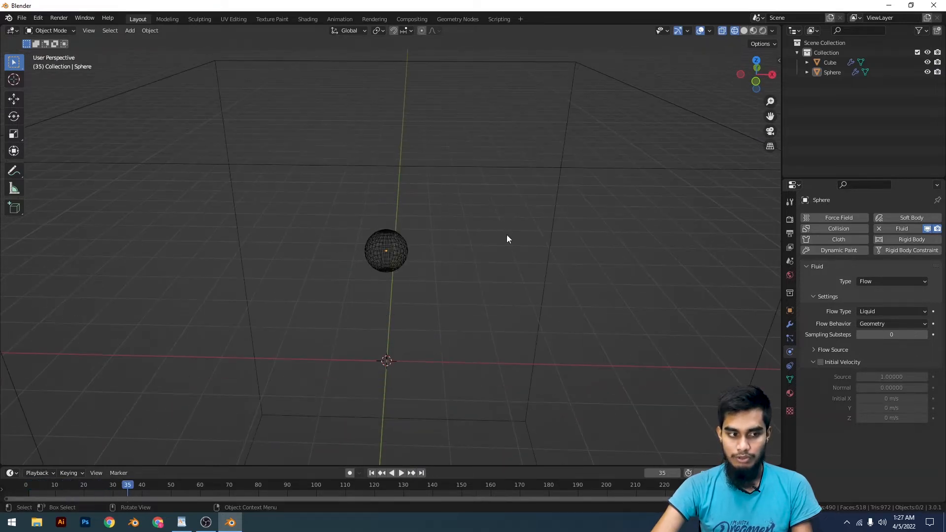
pyautogui.scroll(-5, 510, 252)
pyautogui.press('space')
pyautogui.hotkey('shift', 'Left')
# - Replay the simulation, check the liquid near the domain floor from the front view, and return to frame 1
pyautogui.press('space')
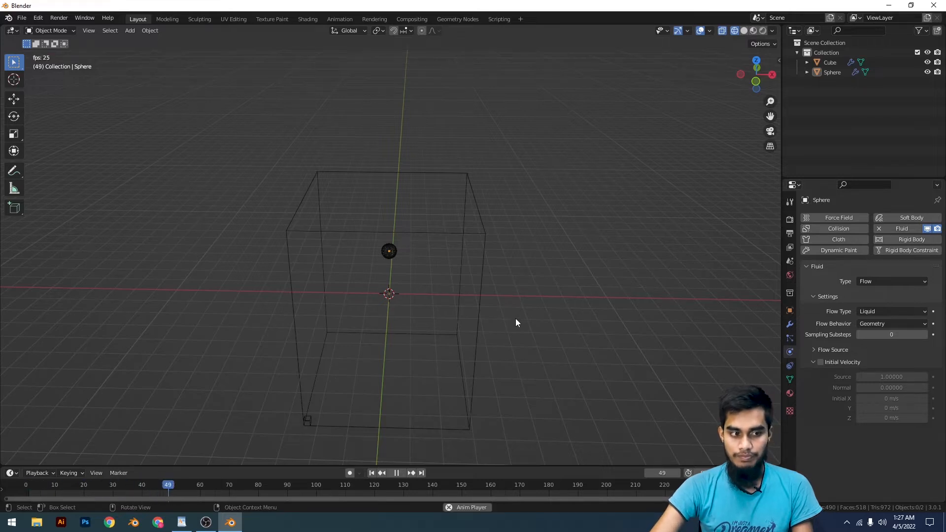
pyautogui.moveTo(516, 318); pyautogui.dragTo(522, 197, button='middle')
pyautogui.press('space')
pyautogui.scroll(4, 522, 206)
pyautogui.press('KP_7')
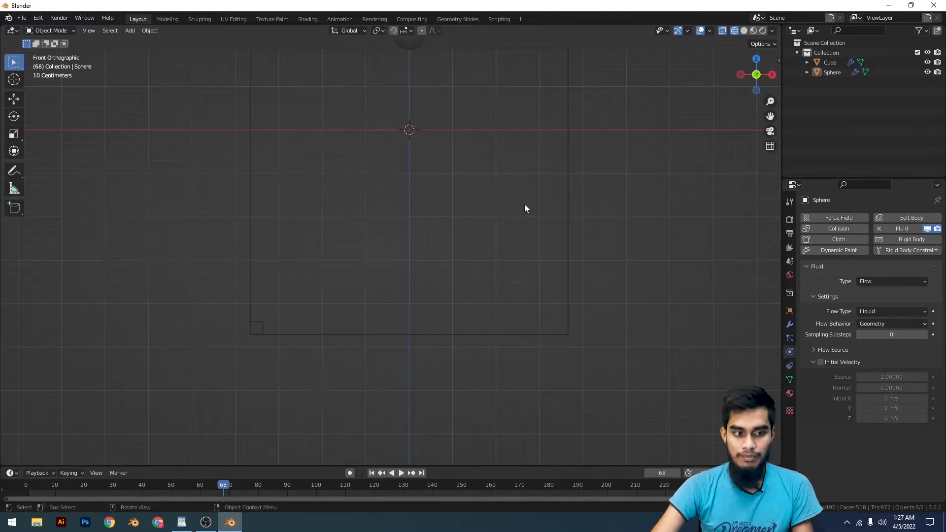
pyautogui.press('space')
pyautogui.press('space')
pyautogui.scroll(-3, 509, 223)
pyautogui.keyDown('shift'); pyautogui.moveTo(471, 154); pyautogui.dragTo(451, 276, button='middle'); pyautogui.keyUp('shift')
pyautogui.scroll(3, 481, 203)
pyautogui.hotkey('shift', 'Left')
pyautogui.scroll(1, 536, 208)
# - Select the domain box and examine the small resolution cube at its lower corner
pyautogui.click(560, 186)
pyautogui.scroll(-3, 573, 176)
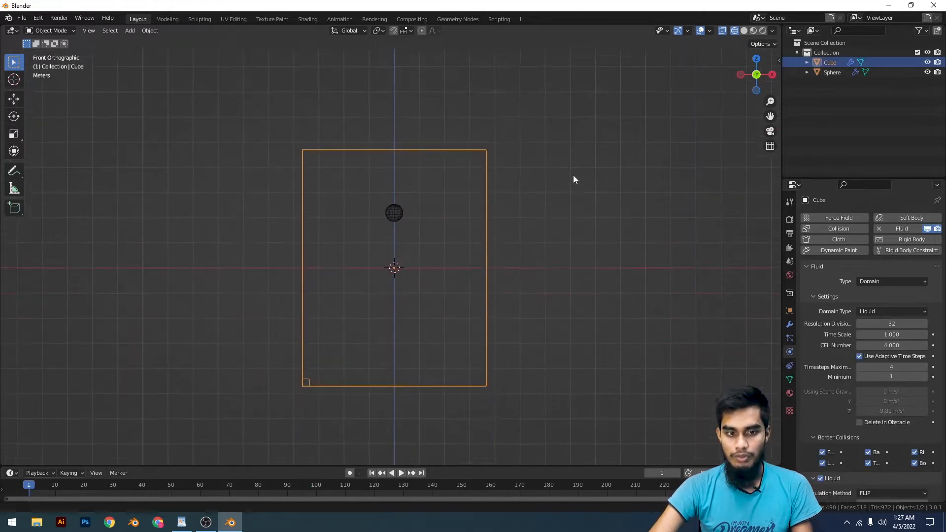
pyautogui.scroll(1, 573, 244)
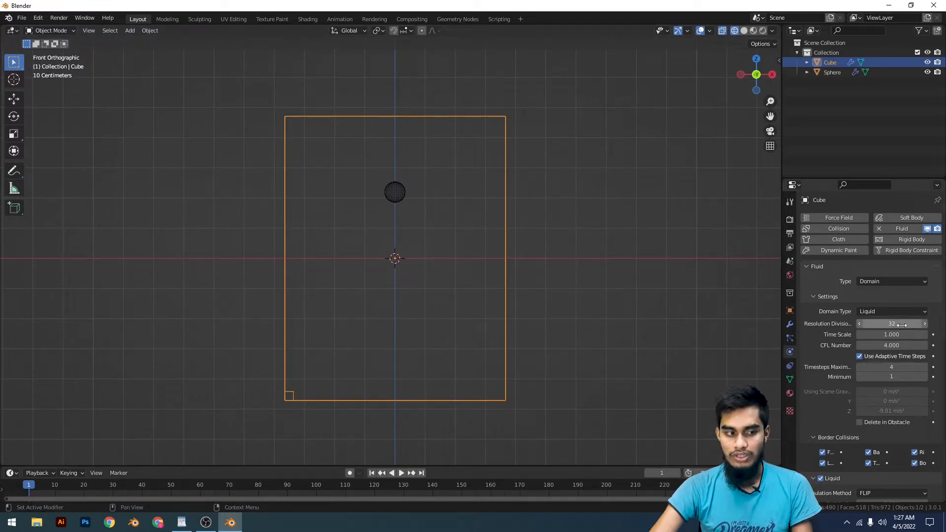
pyautogui.keyDown('shift'); pyautogui.moveTo(651, 377); pyautogui.dragTo(640, 310, button='middle'); pyautogui.keyUp('shift')
pyautogui.scroll(2, 639, 312)
pyautogui.click(235, 381)
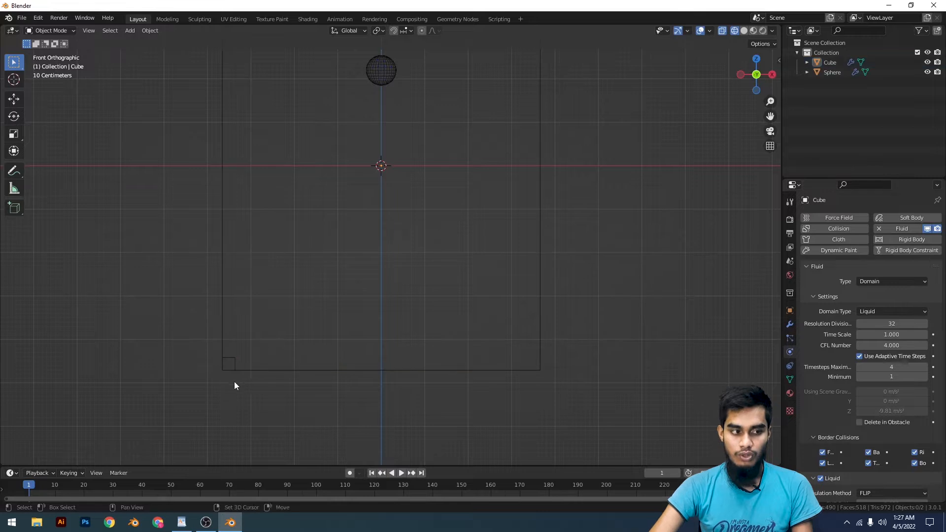
pyautogui.scroll(3, 215, 378)
pyautogui.click(158, 428)
pyautogui.scroll(-5, 209, 436)
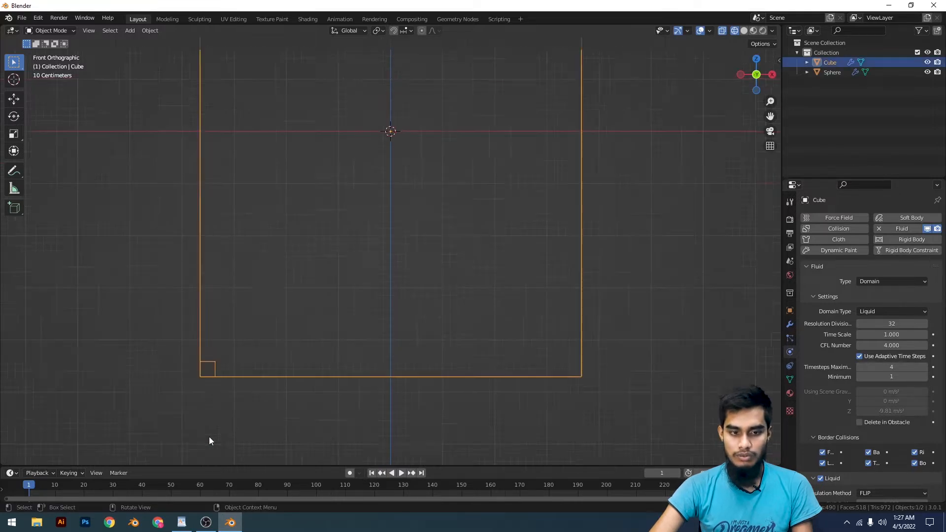
pyautogui.scroll(2, 611, 345)
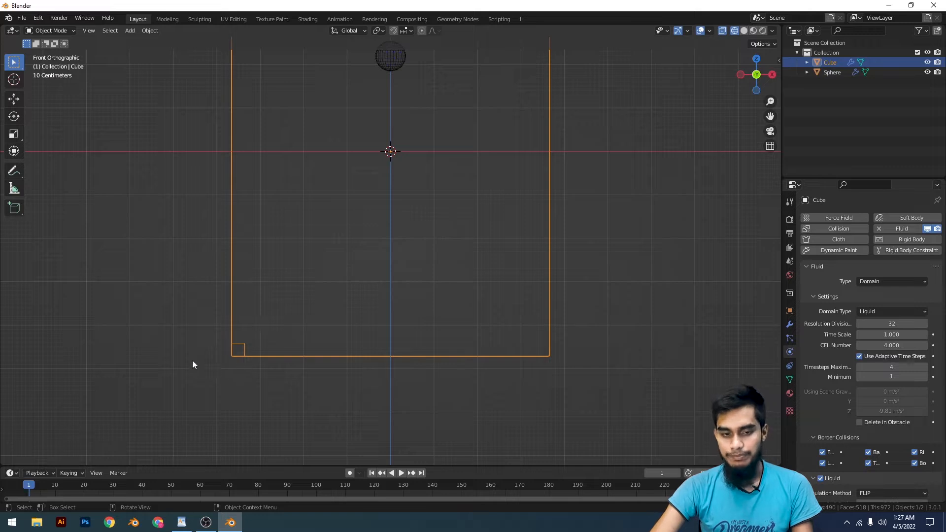
# - Set the domain's resolution divisions to 64 and check the size of the corner resolution cube
pyautogui.click(893, 324)
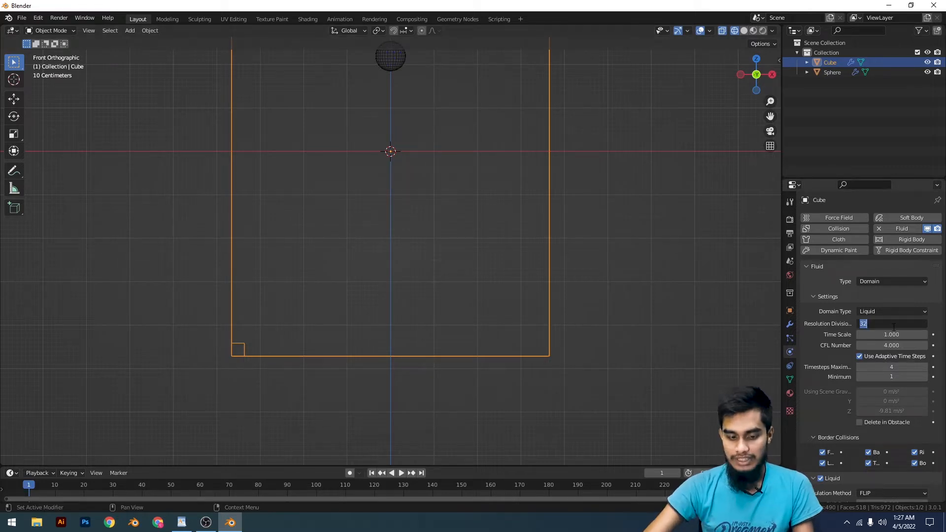
pyautogui.write('64')
pyautogui.press('Return')
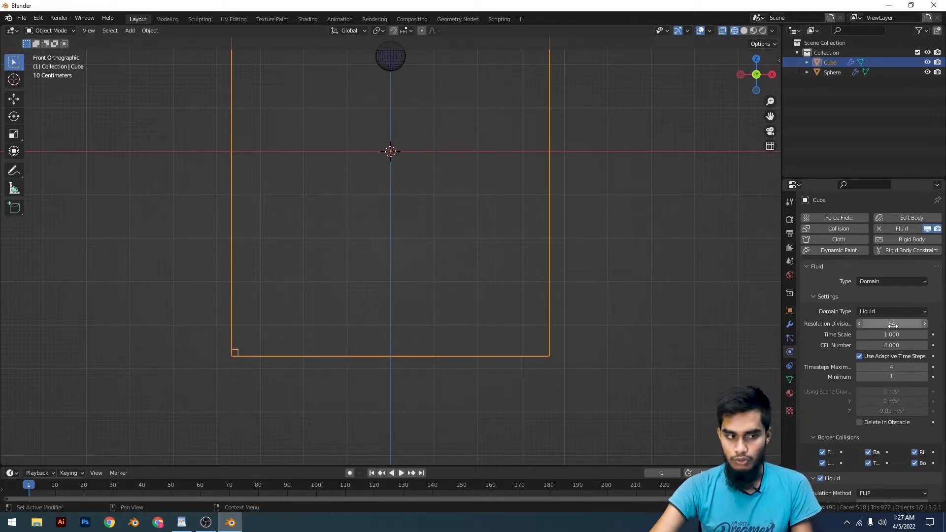
pyautogui.click(220, 374)
pyautogui.click(244, 355)
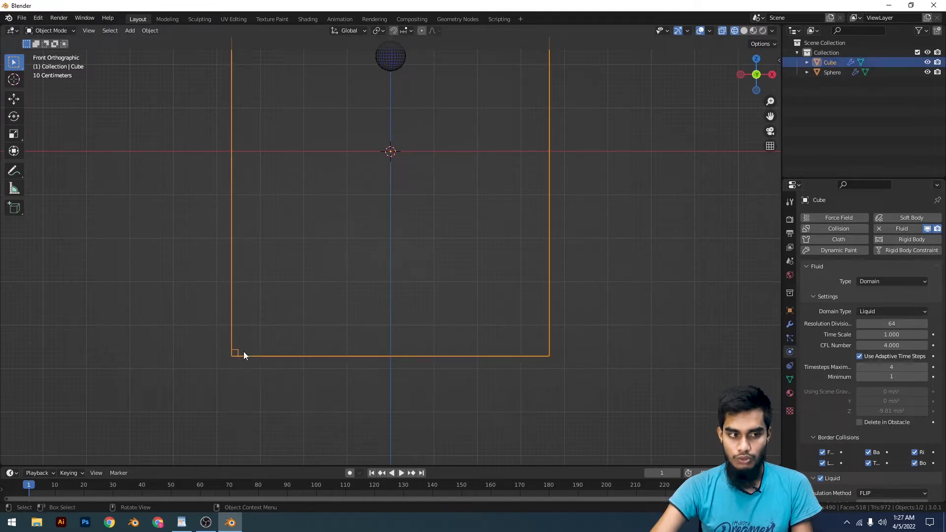
pyautogui.click(274, 401)
# - Examine the particle density inside the sphere at the new domain resolution
pyautogui.scroll(-3, 471, 248)
pyautogui.keyDown('shift'); pyautogui.moveTo(471, 116); pyautogui.dragTo(471, 245, button='middle'); pyautogui.keyUp('shift')
pyautogui.scroll(7, 471, 246)
pyautogui.keyDown('shift'); pyautogui.moveTo(505, 312); pyautogui.dragTo(499, 278, button='middle'); pyautogui.keyUp('shift')
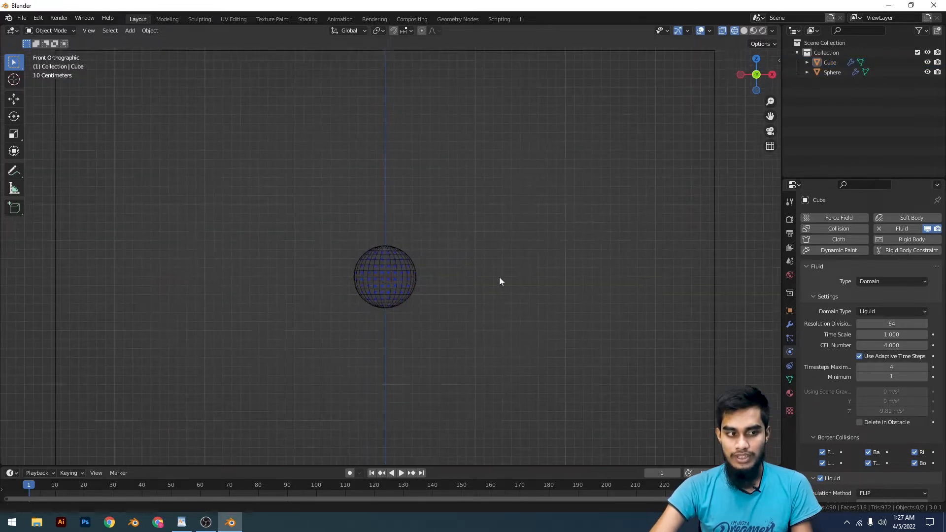
pyautogui.scroll(6, 499, 278)
pyautogui.scroll(-5, 465, 256)
pyautogui.moveTo(469, 120); pyautogui.dragTo(315, 150, button='middle')
pyautogui.scroll(6, 516, 306)
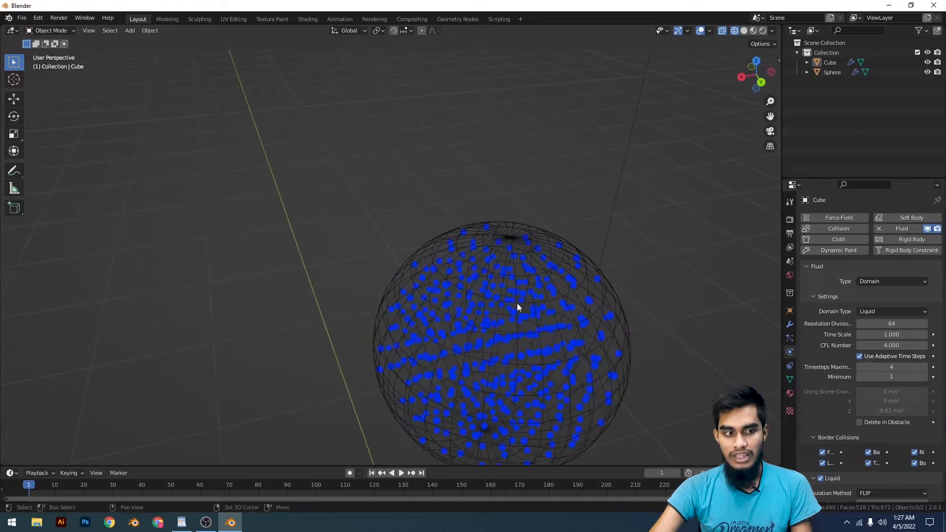
pyautogui.scroll(-6, 457, 256)
pyautogui.scroll(7, 482, 214)
pyautogui.scroll(-5, 450, 217)
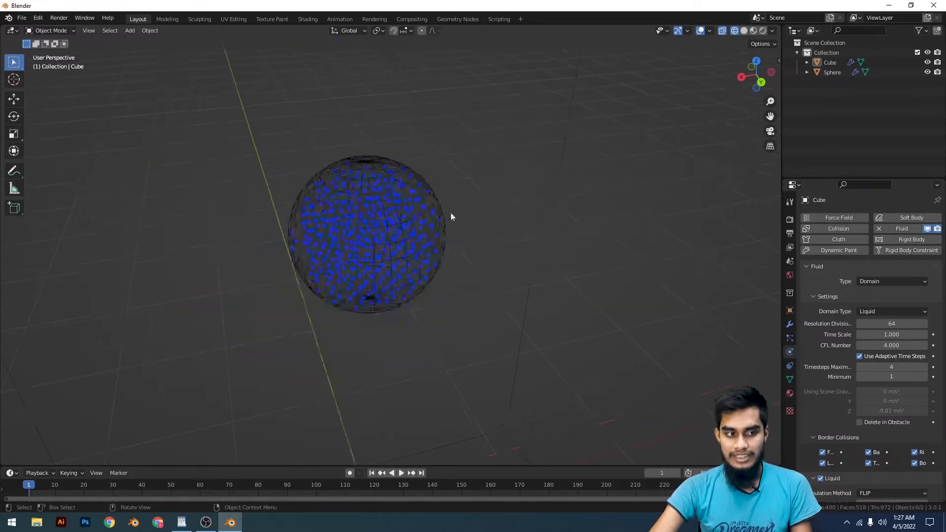
pyautogui.scroll(4, 493, 223)
# - Play the higher-resolution simulation, stop it, and return to frame 1 in the front view
pyautogui.press('space')
pyautogui.scroll(-10, 497, 246)
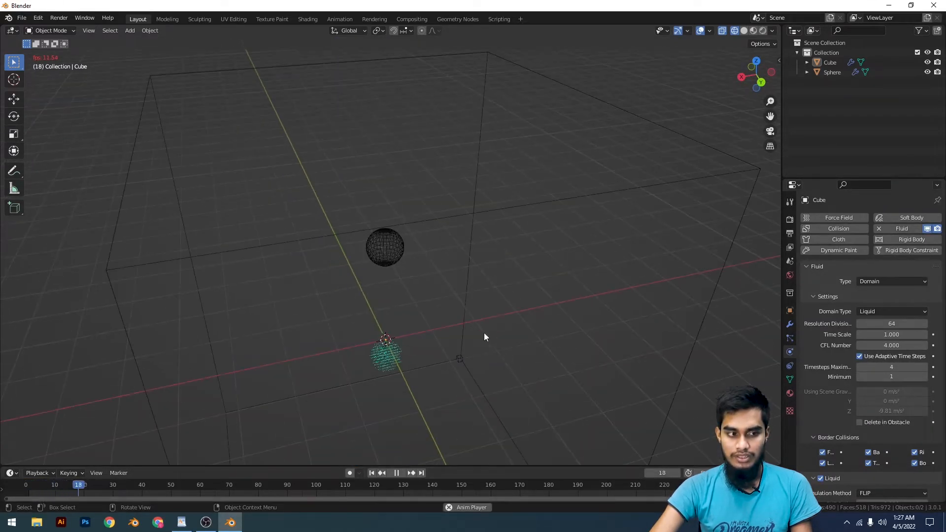
pyautogui.scroll(-5, 487, 337)
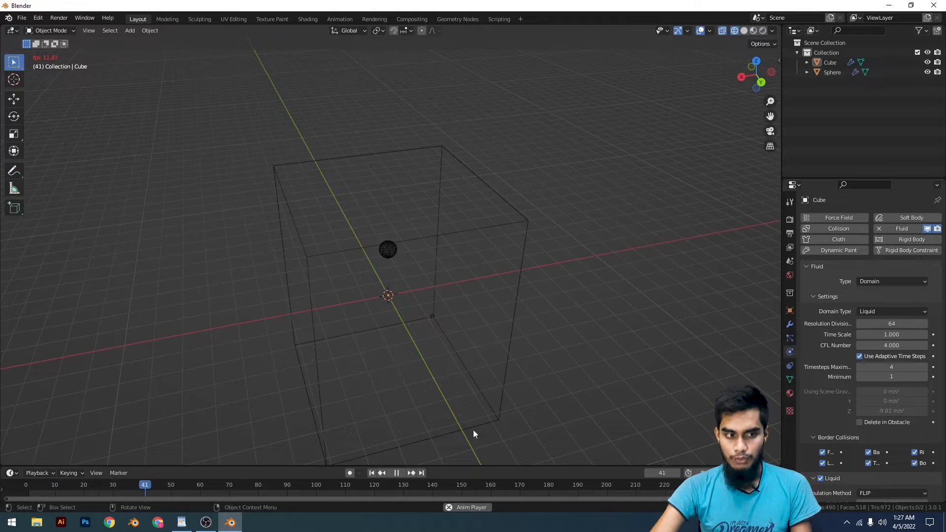
pyautogui.press('space')
pyautogui.moveTo(445, 363); pyautogui.dragTo(515, 297, button='middle')
pyautogui.keyDown('shift'); pyautogui.moveTo(499, 306); pyautogui.dragTo(505, 231, button='middle'); pyautogui.keyUp('shift')
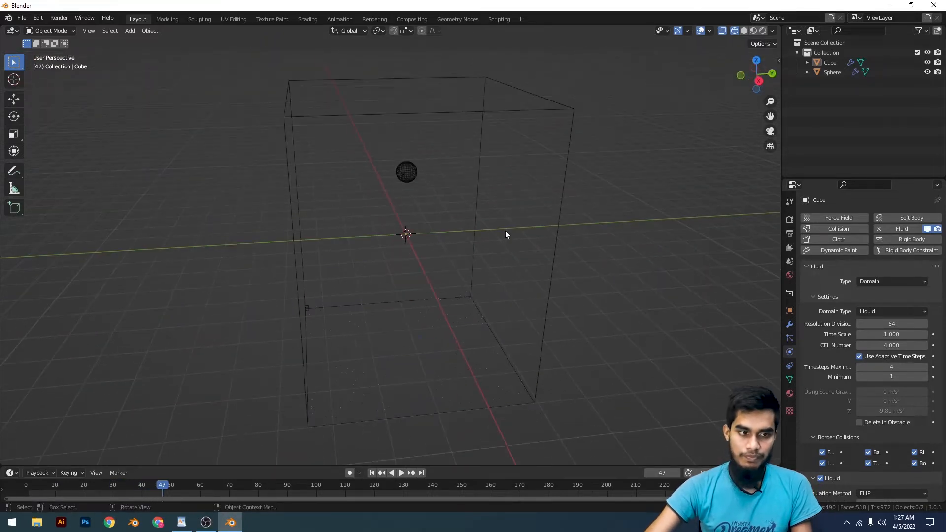
pyautogui.press('KP_1')
pyautogui.hotkey('shift', 'Left')
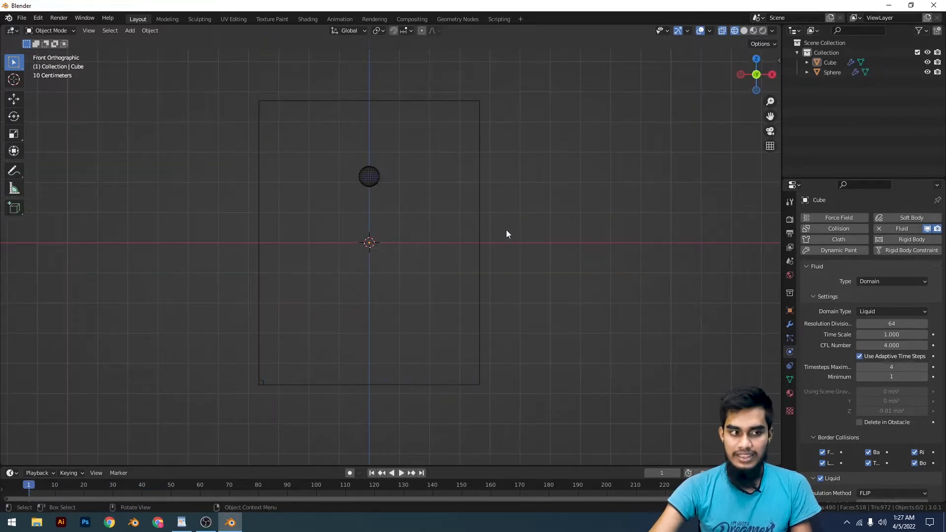
# - Select the sphere and choose Geometry as its flow behavior
pyautogui.scroll(5, 507, 229)
pyautogui.keyDown('shift'); pyautogui.moveTo(403, 176); pyautogui.dragTo(432, 233, button='middle'); pyautogui.keyUp('shift')
pyautogui.click(372, 124)
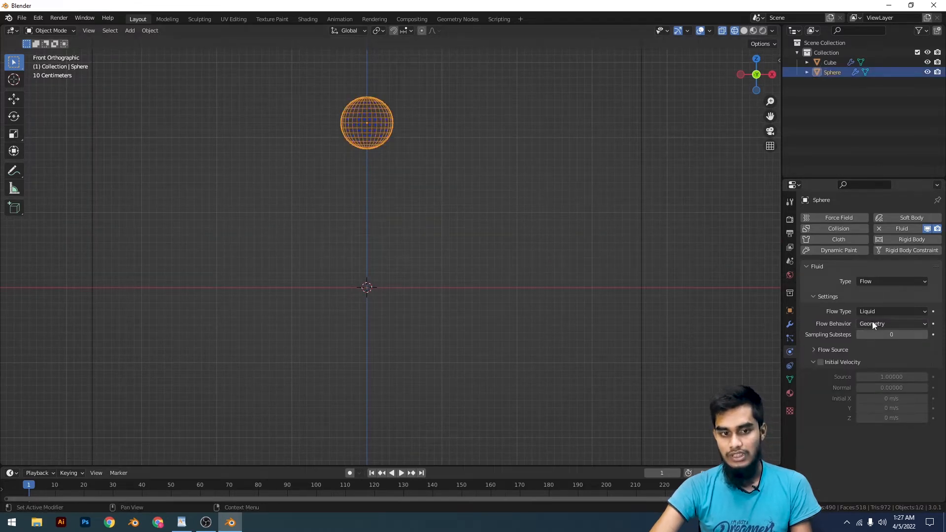
pyautogui.click(876, 324)
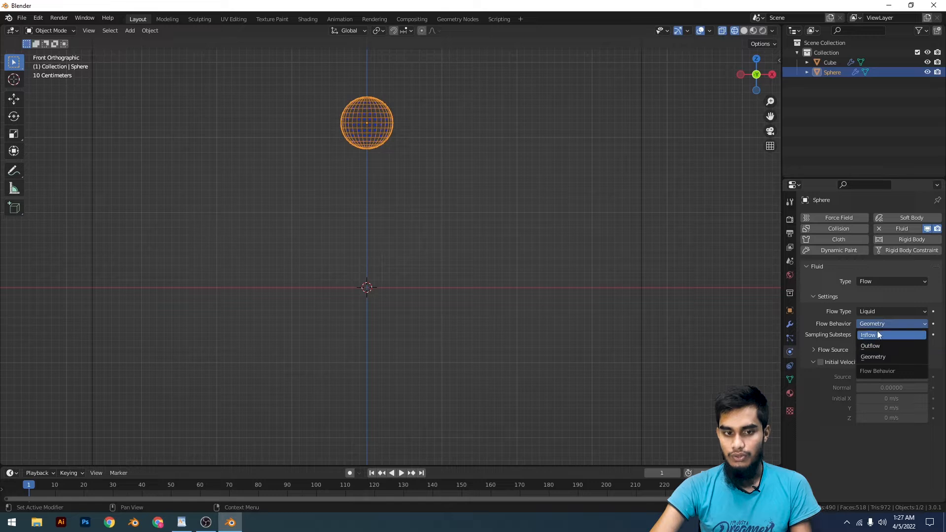
pyautogui.click(880, 357)
# - Play the simulation with the Geometry flow behavior to about frame 71 and return to frame 1
pyautogui.press('Home')
pyautogui.click(630, 270)
pyautogui.press('space')
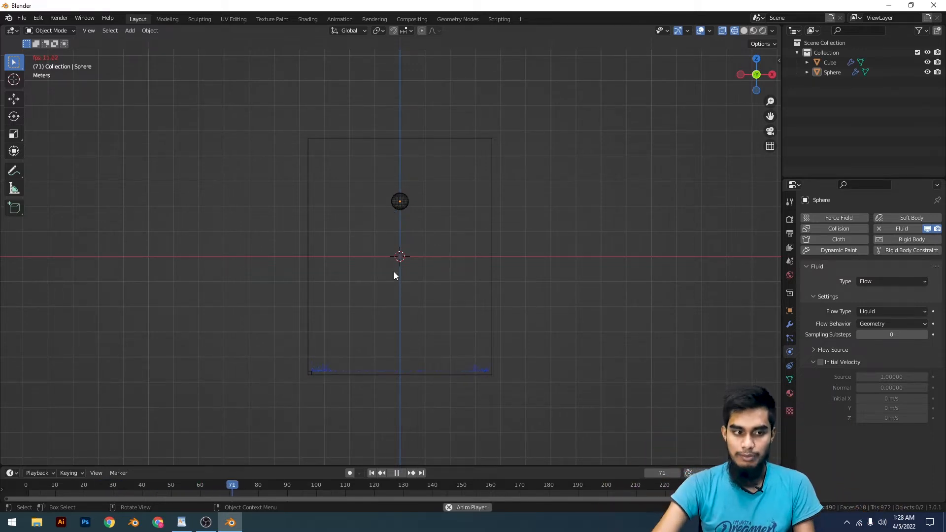
pyautogui.press('space')
pyautogui.hotkey('shift', 'Left')
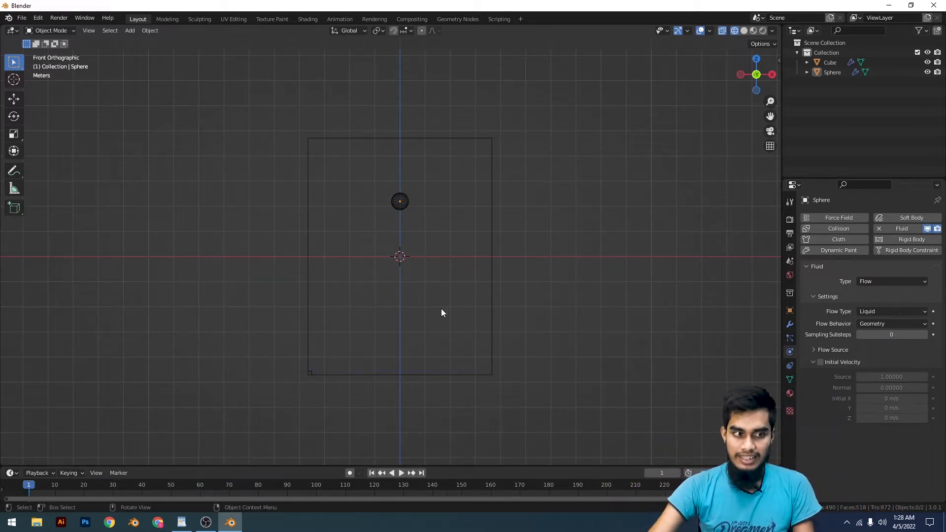
# - Select the sphere and set its flow behavior to Inflow
pyautogui.click(414, 214)
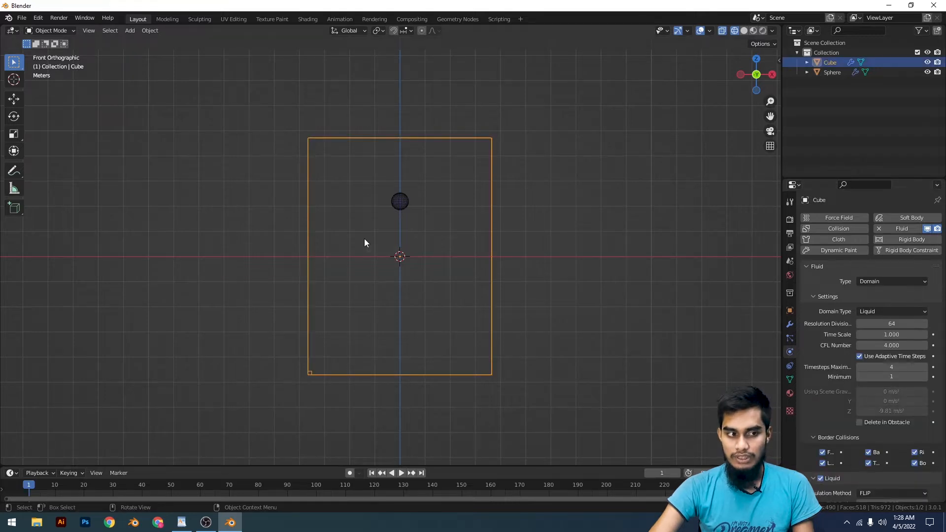
pyautogui.click(400, 206)
pyautogui.click(888, 311)
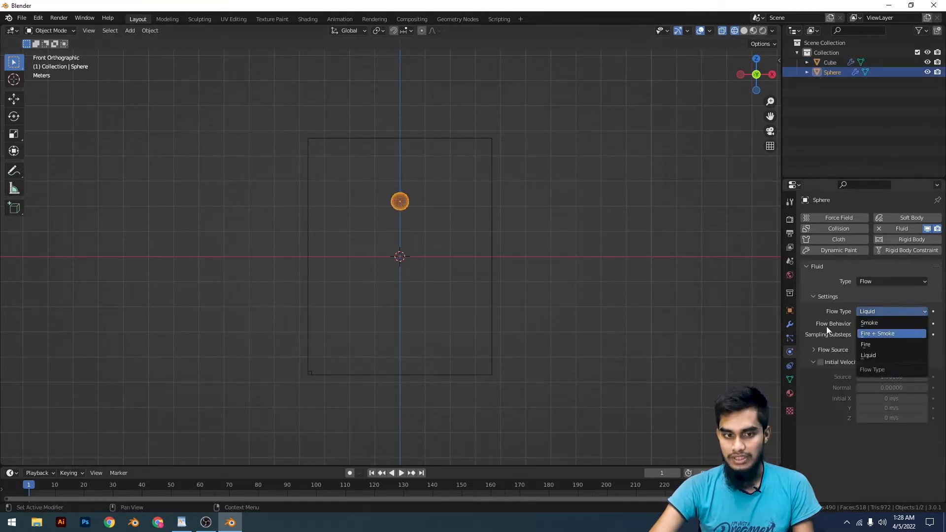
pyautogui.click(886, 324)
pyautogui.click(885, 346)
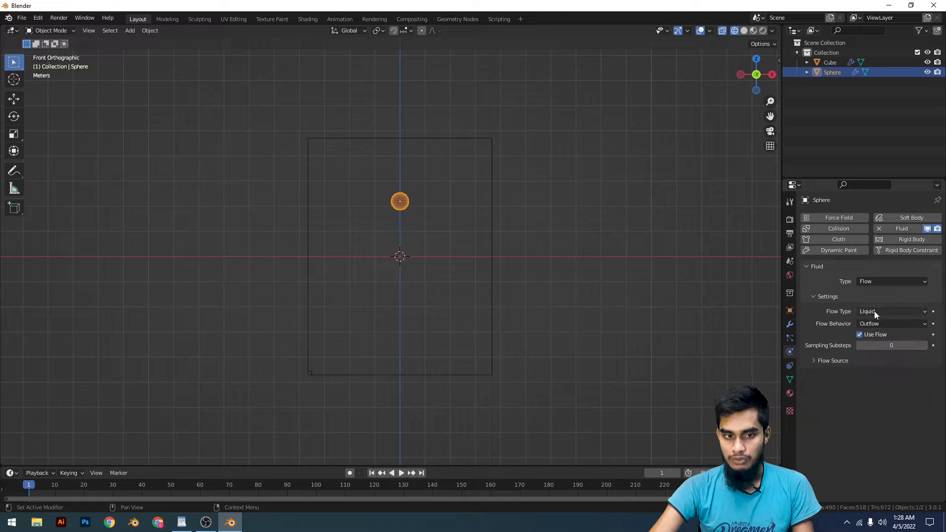
pyautogui.click(874, 324)
pyautogui.click(875, 335)
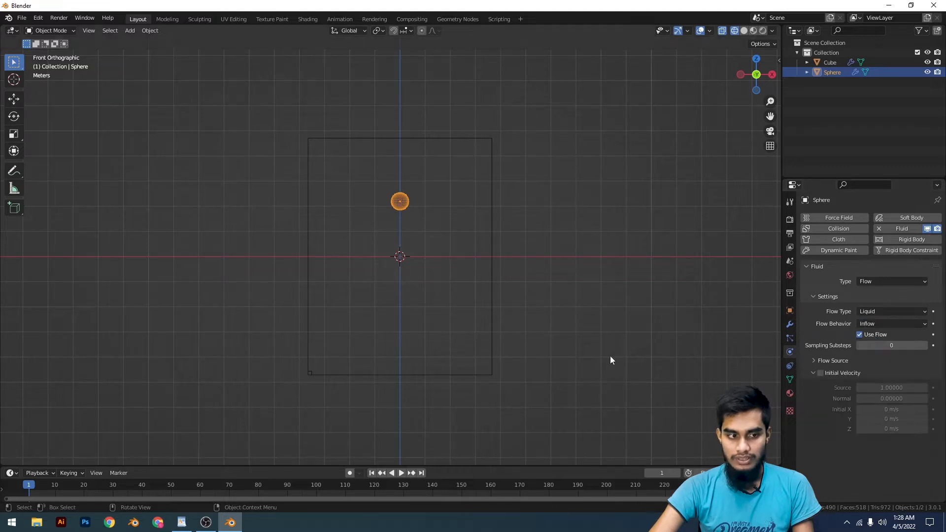
# - Select the domain box and choose Replay as its cache type, keeping frames 1 to 250
pyautogui.click(491, 327)
pyautogui.scroll(-10, 871, 390)
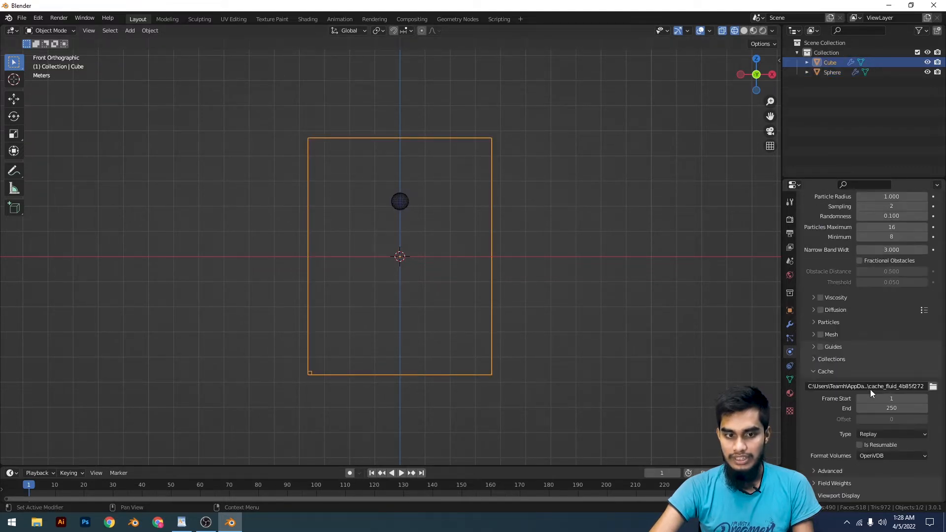
pyautogui.click(887, 436)
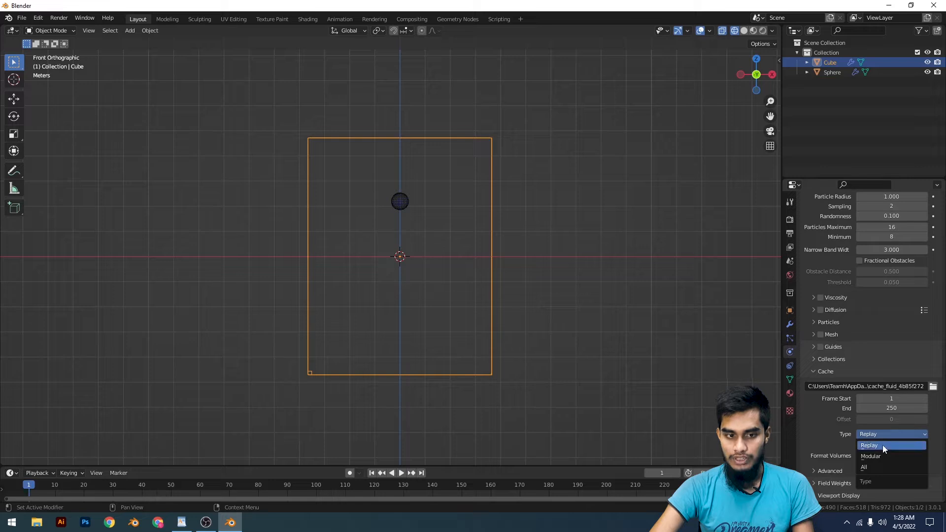
pyautogui.click(588, 305)
pyautogui.keyDown('shift'); pyautogui.moveTo(586, 274); pyautogui.dragTo(586, 256, button='middle'); pyautogui.keyUp('shift')
# - Play the inflow simulation from frame 1 and pause it at about frame 109
pyautogui.press('space')
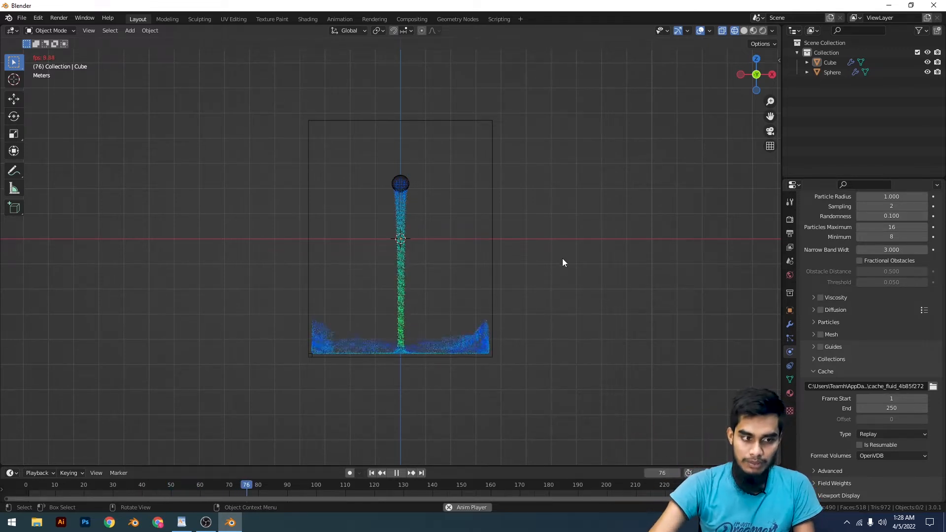
pyautogui.press('space')
pyautogui.moveTo(455, 205); pyautogui.dragTo(486, 137, button='middle')
pyautogui.press('space')
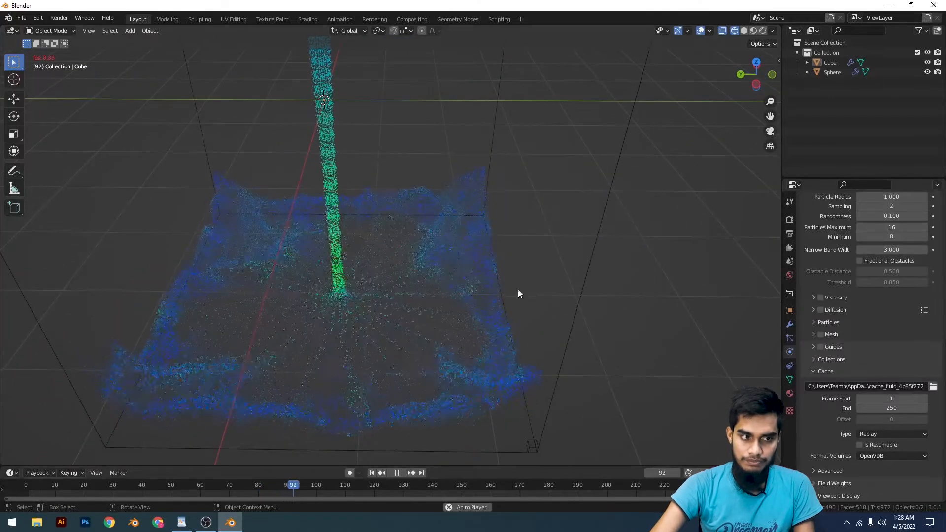
pyautogui.scroll(-5, 493, 274)
pyautogui.scroll(5, 476, 274)
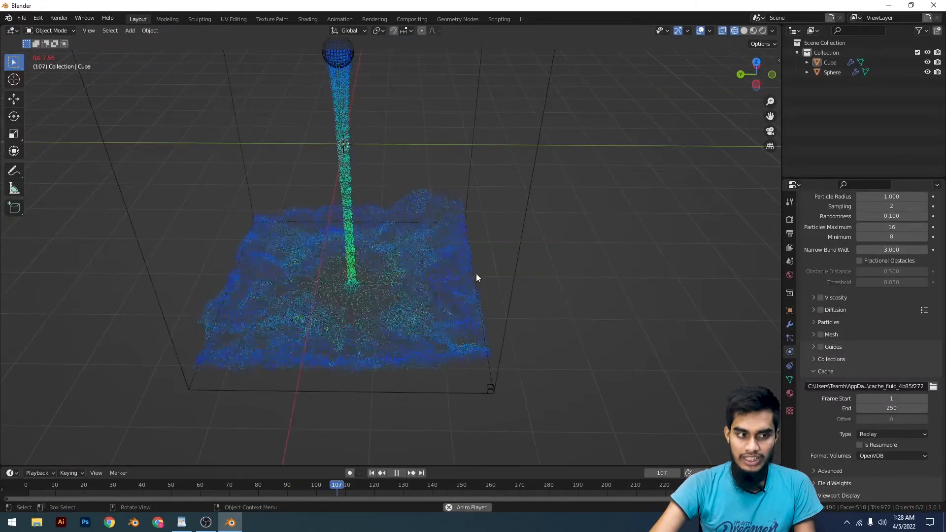
pyautogui.press('space')
# - Inspect the falling stream up close, continue playback to about frame 136, and return to frame 1 in the front view
pyautogui.scroll(-5, 478, 274)
pyautogui.moveTo(490, 271); pyautogui.dragTo(262, 198, button='middle')
pyautogui.scroll(8, 510, 278)
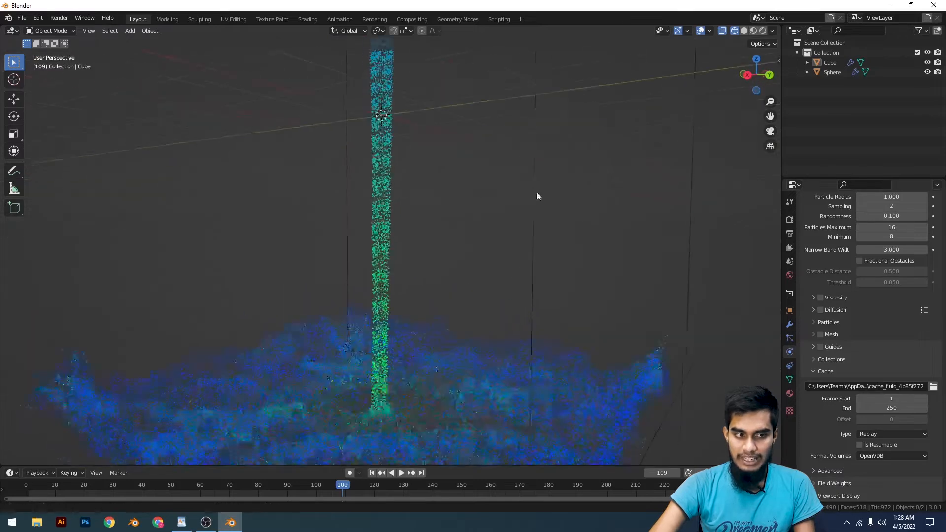
pyautogui.scroll(-5, 503, 202)
pyautogui.moveTo(471, 211); pyautogui.dragTo(395, 226, button='middle')
pyautogui.scroll(8, 464, 408)
pyautogui.press('space')
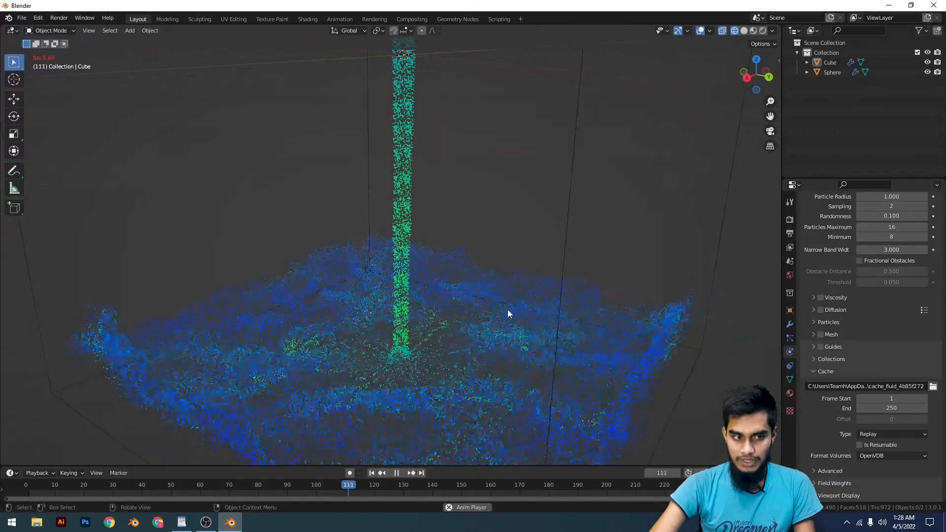
pyautogui.scroll(-8, 507, 306)
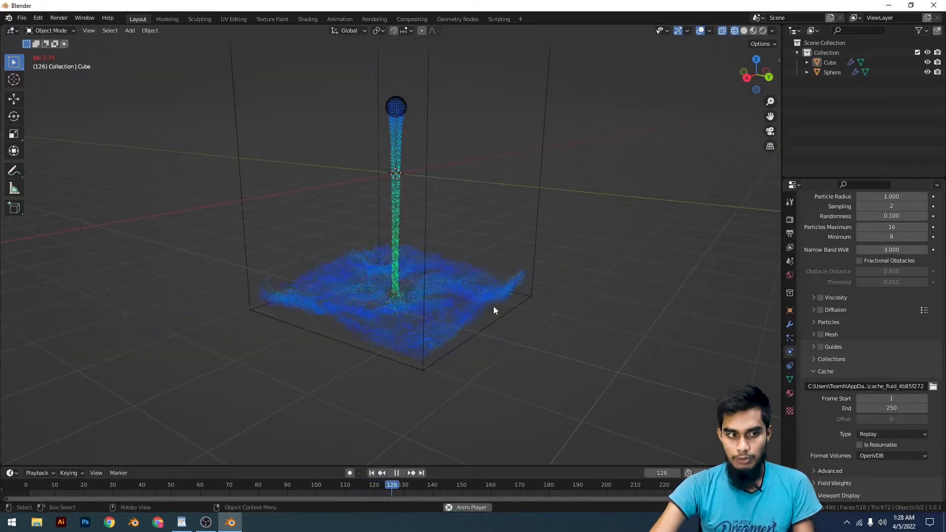
pyautogui.press('space')
pyautogui.moveTo(469, 312); pyautogui.dragTo(591, 273, button='middle')
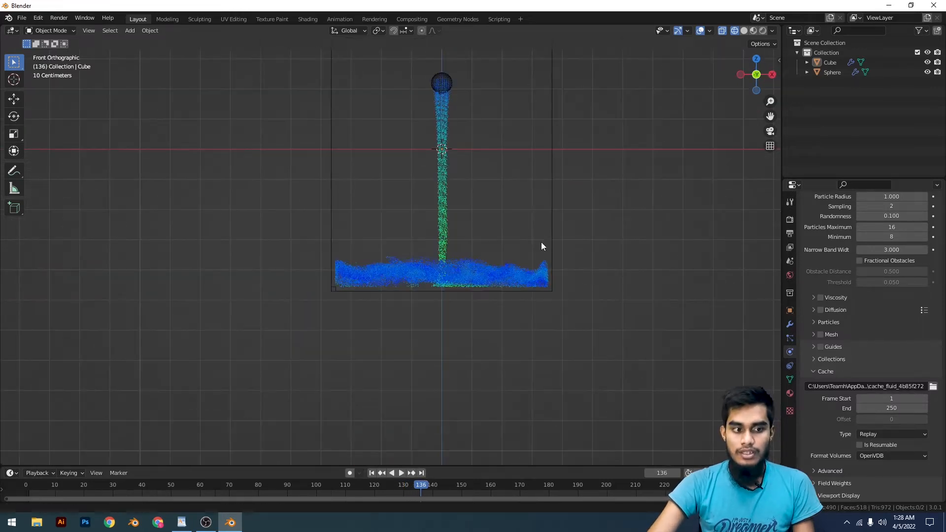
pyautogui.scroll(-3, 537, 253)
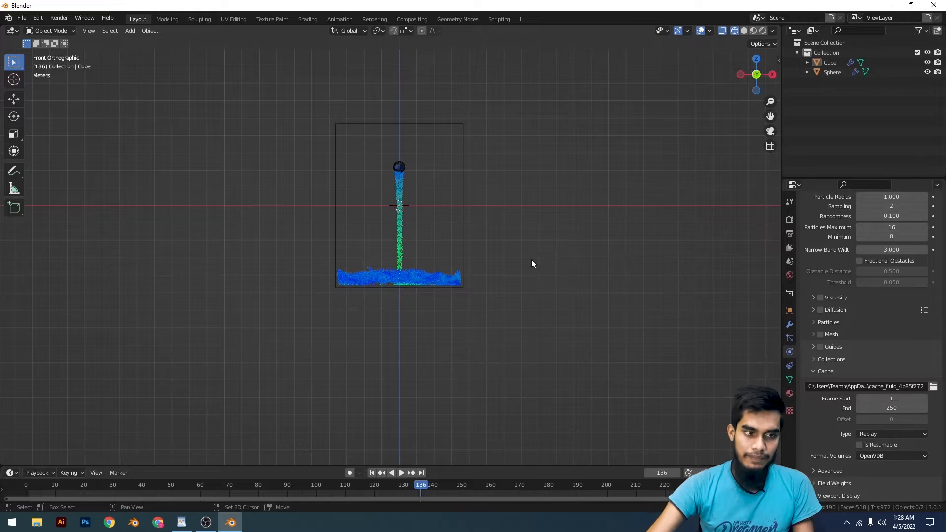
pyautogui.hotkey('shift', 'Left')
# - Add a cube, scale it to about 0.8, tilt it, and move it about 0.9 m in X and -3.4 m in Z
pyautogui.hotkey('shift', 'a')
pyautogui.moveTo(469, 165)
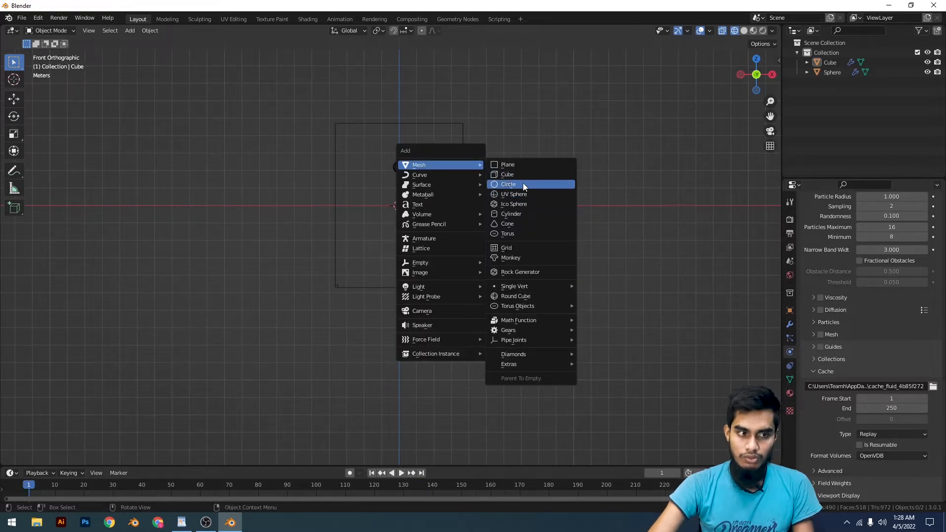
pyautogui.click(524, 174)
pyautogui.scroll(4, 539, 310)
pyautogui.press('r')
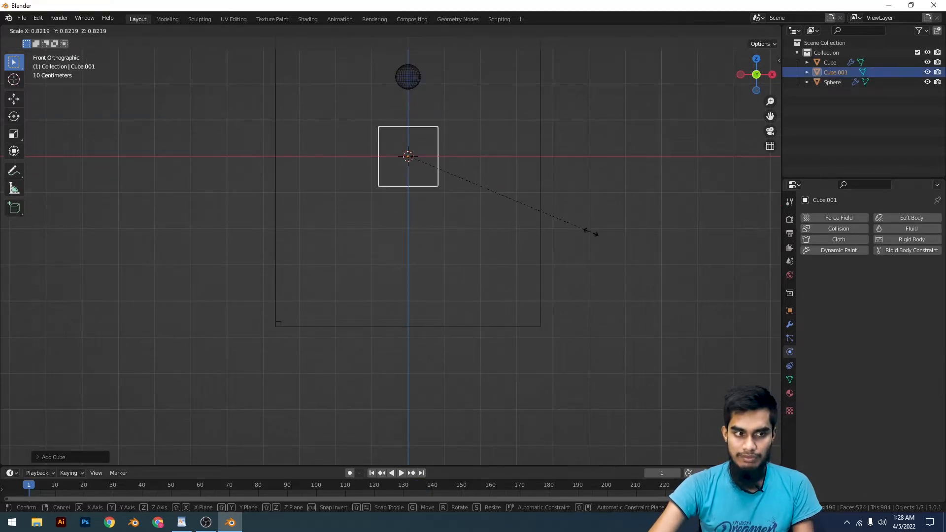
pyautogui.click(523, 332)
pyautogui.press('g')
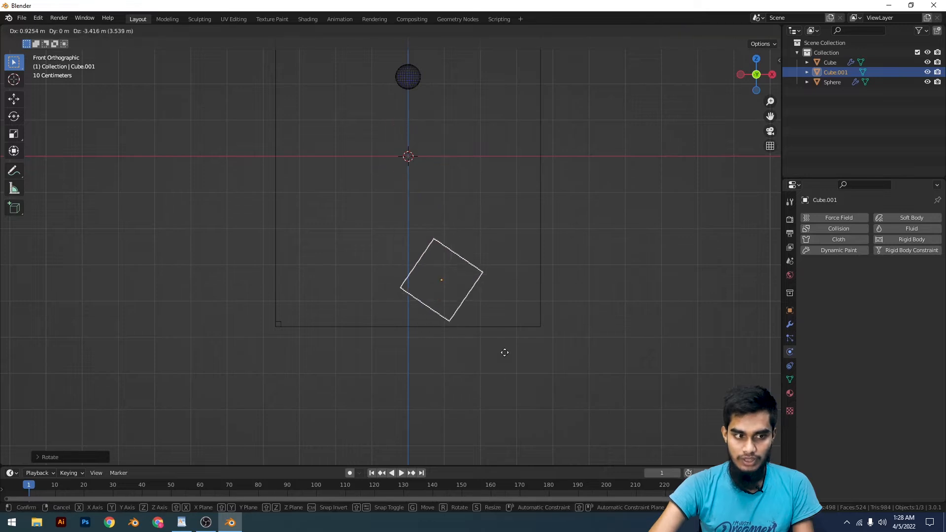
pyautogui.click(505, 357)
# - Duplicate the tilted cube, rotate the copy freely in 3D, and place it beside the original near the domain floor
pyautogui.hotkey('shift', 'd')
pyautogui.click(386, 327)
pyautogui.press('r')
pyautogui.press('r')
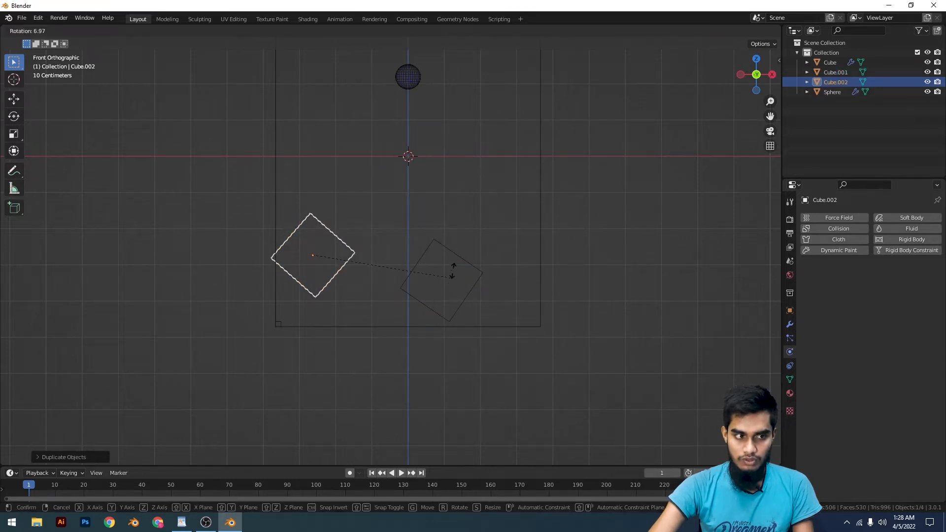
pyautogui.click(451, 259)
pyautogui.press('g')
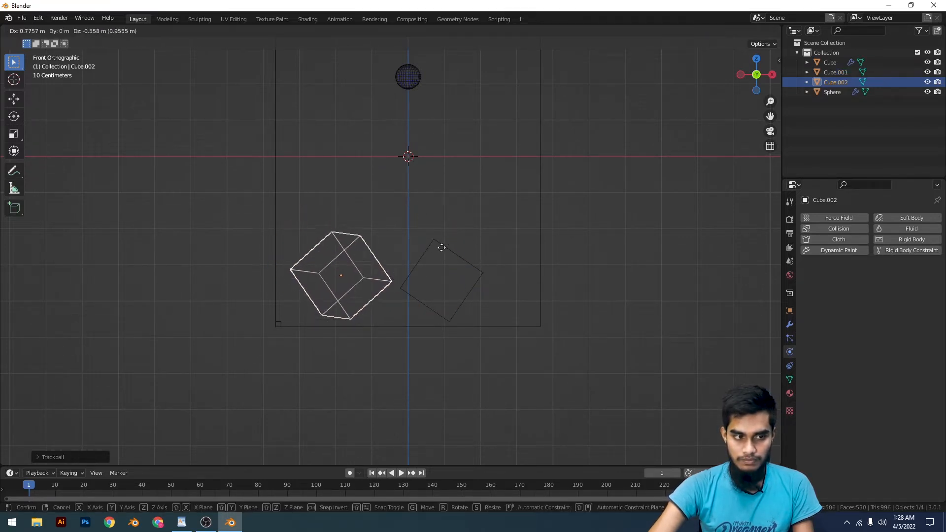
pyautogui.click(456, 242)
# - Select both obstacle cubes and shift them together along positive X in the front view, beneath the sphere
pyautogui.moveTo(456, 242)
pyautogui.mouseDown(button='middle')
pyautogui.moveTo(326, 265)
pyautogui.moveTo(451, 274)
pyautogui.moveTo(439, 247)
pyautogui.mouseUp(button='middle')
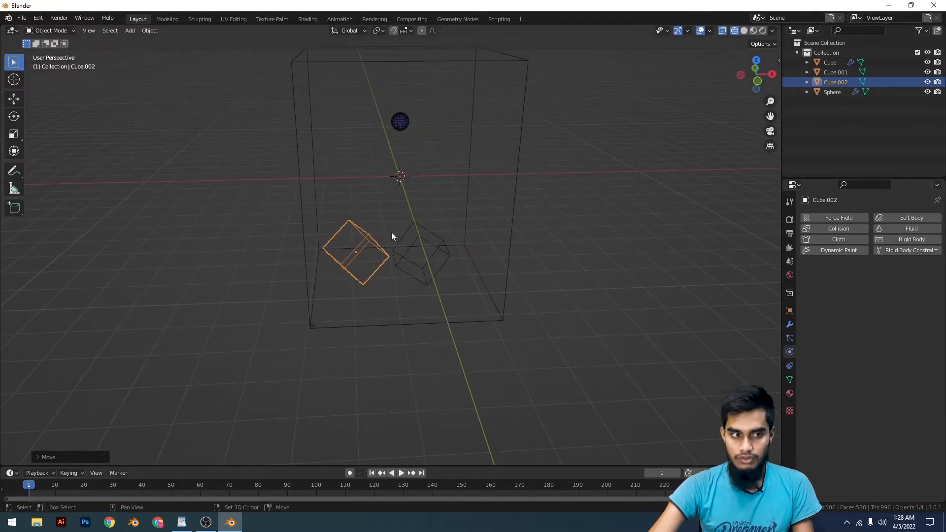
pyautogui.keyDown('shift'); pyautogui.click(406, 237); pyautogui.keyUp('shift')
pyautogui.press('KP_1')
pyautogui.press('g')
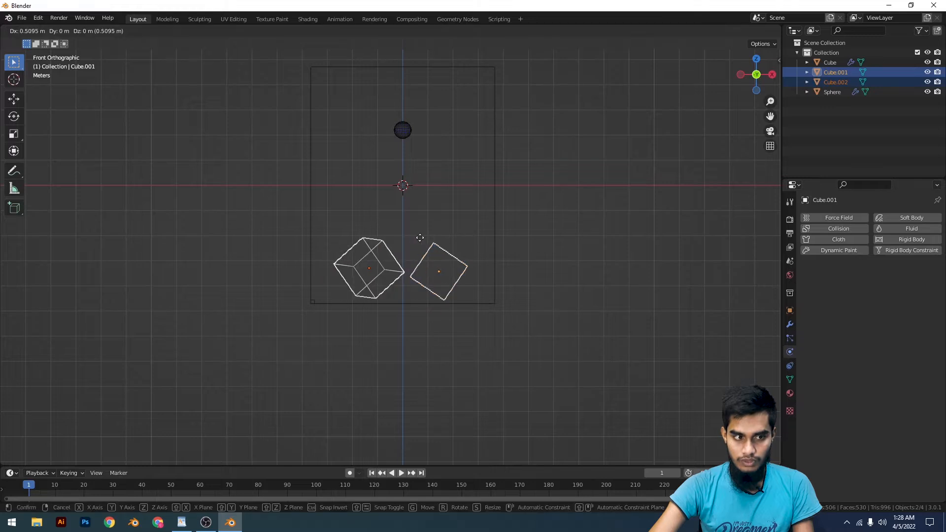
pyautogui.click(431, 240)
# - Give Cube.001 fluid physics and set its type to Effector
pyautogui.click(474, 272)
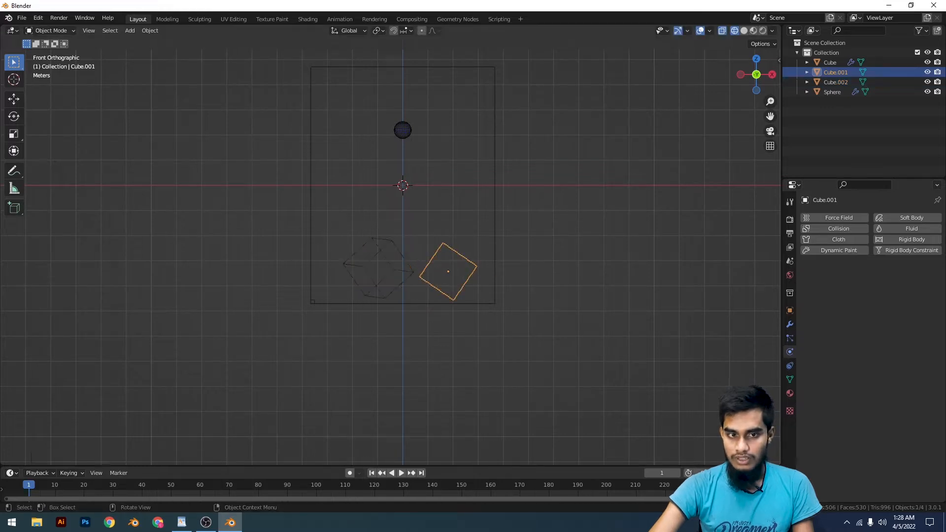
pyautogui.click(915, 229)
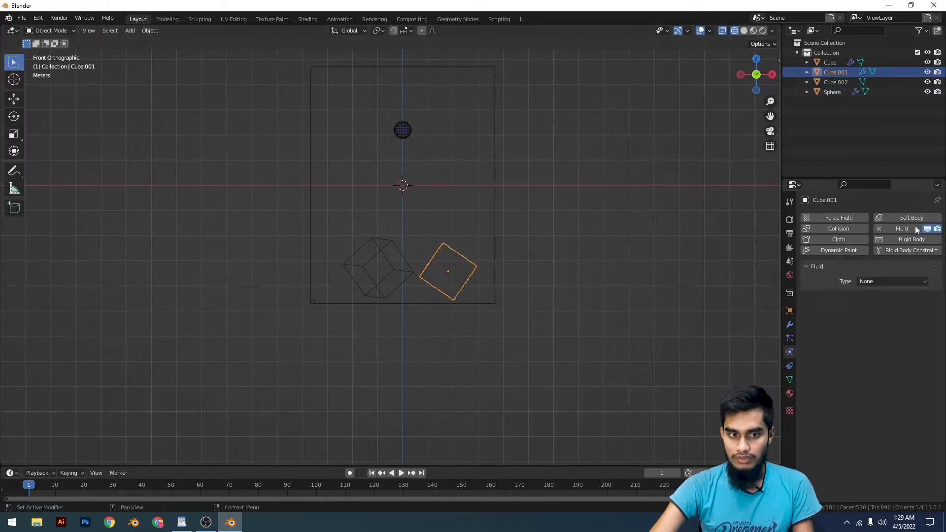
pyautogui.click(882, 283)
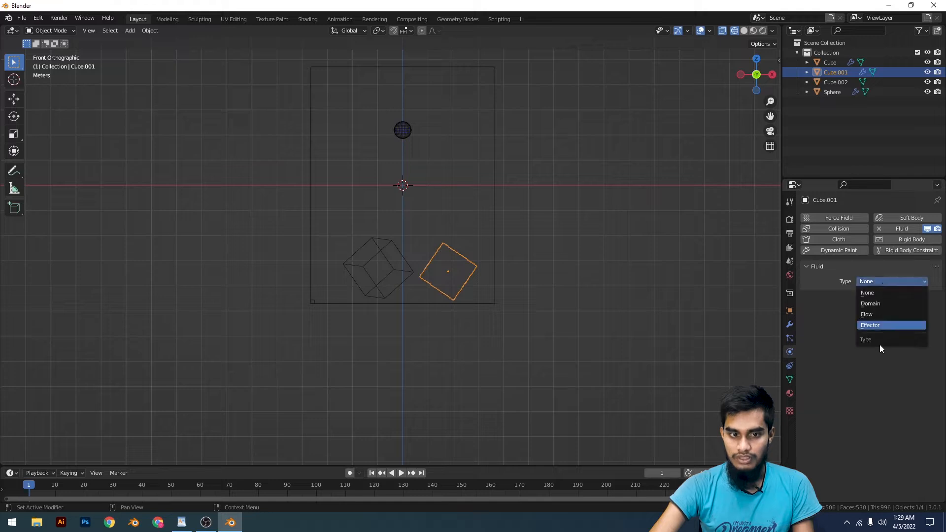
pyautogui.click(875, 327)
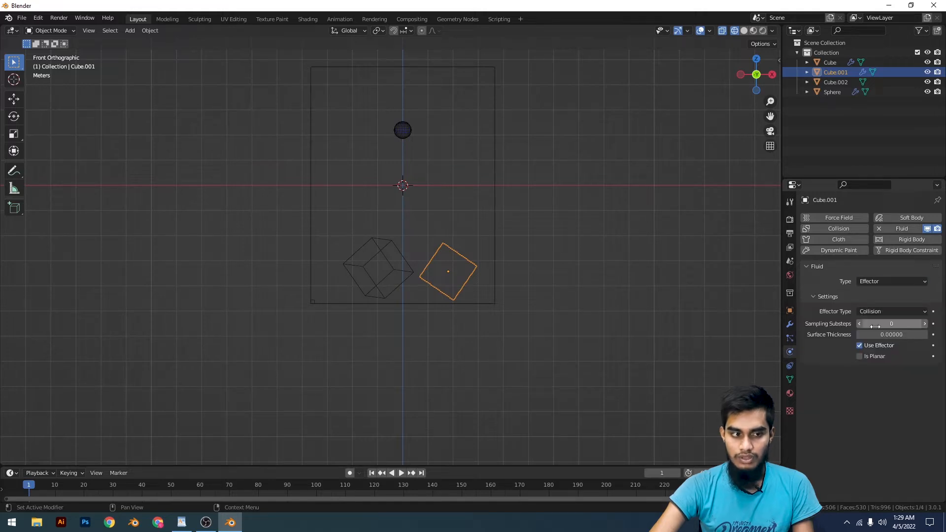
# - Give Cube.002 fluid physics and set its type to Effector
pyautogui.click(394, 293)
pyautogui.click(912, 229)
pyautogui.click(901, 281)
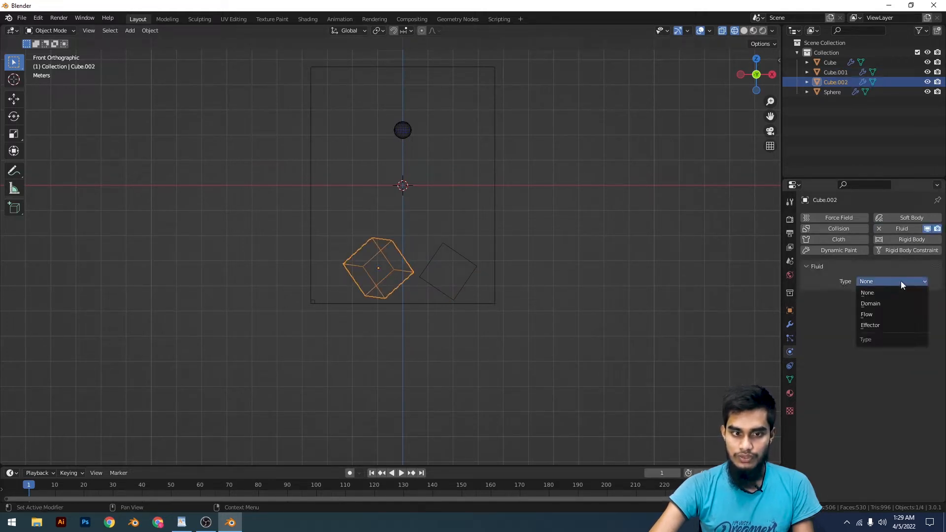
pyautogui.click(886, 324)
# - Select the domain box again and choose Replay as its cache type
pyautogui.click(503, 300)
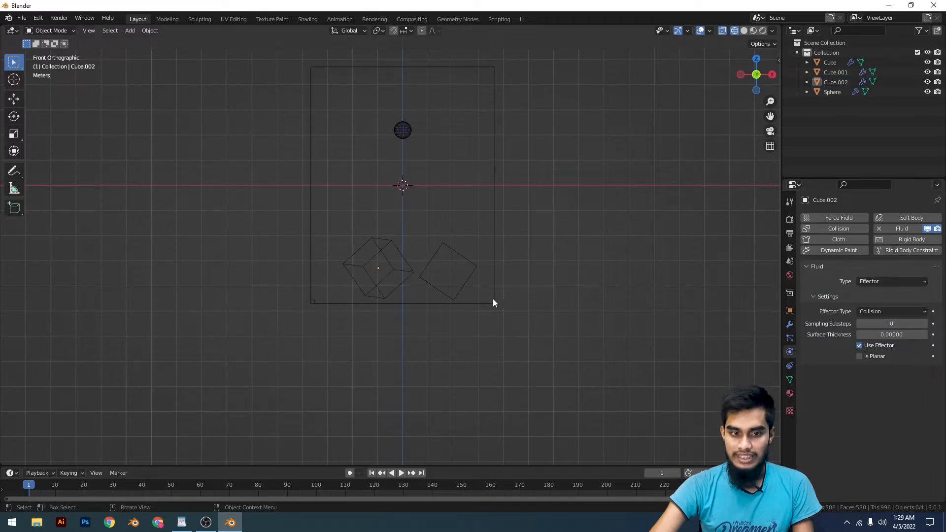
pyautogui.click(493, 300)
pyautogui.scroll(-8, 858, 385)
pyautogui.click(878, 434)
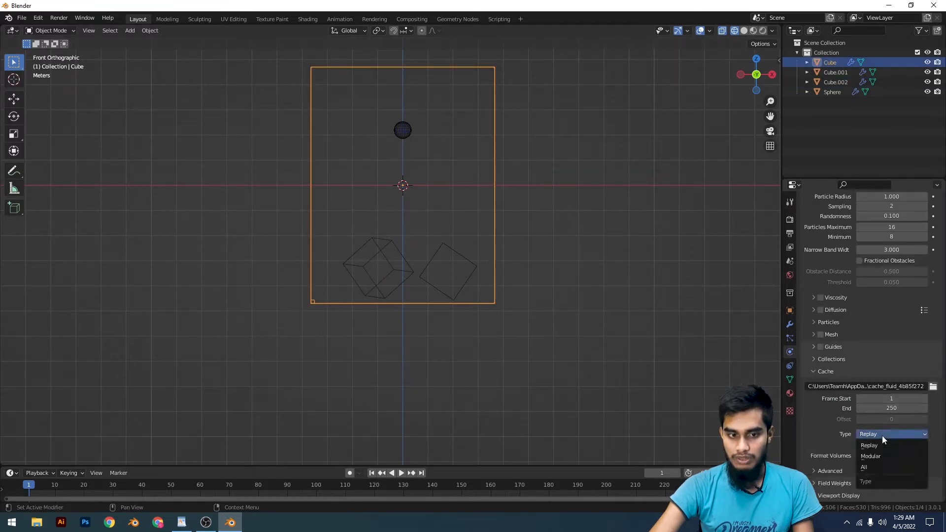
pyautogui.click(608, 296)
# - Play the simulation to about frame 115 and examine how the liquid collides with the two cubes
pyautogui.scroll(3, 726, 217)
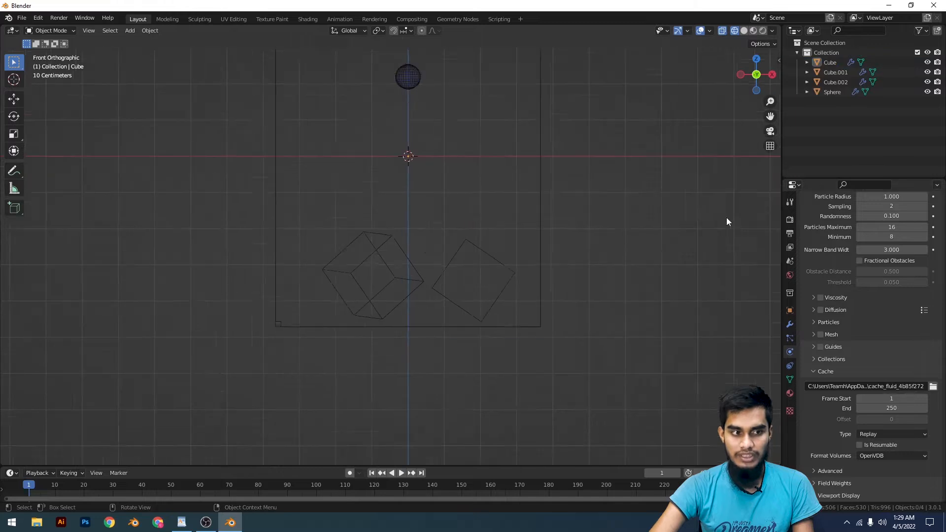
pyautogui.press('space')
pyautogui.scroll(-5, 389, 232)
pyautogui.scroll(1, 483, 241)
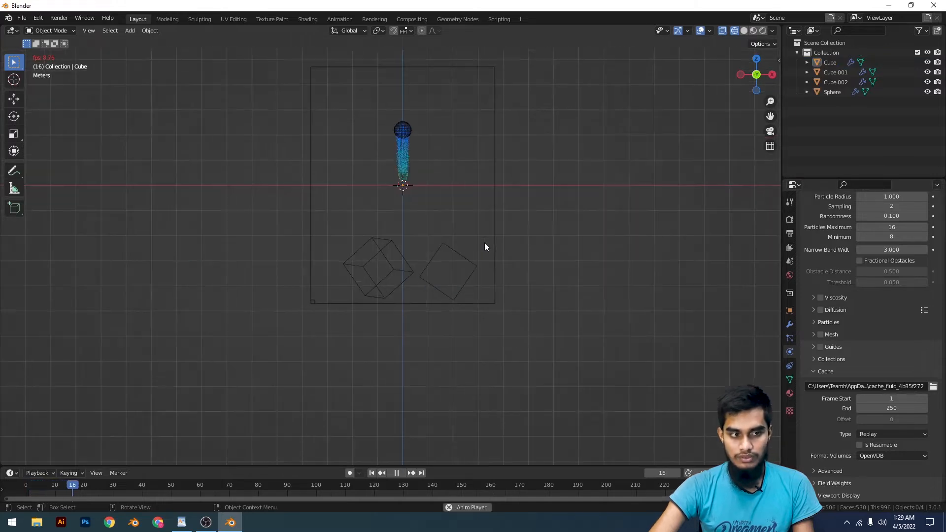
pyautogui.moveTo(472, 274); pyautogui.dragTo(465, 300, button='middle')
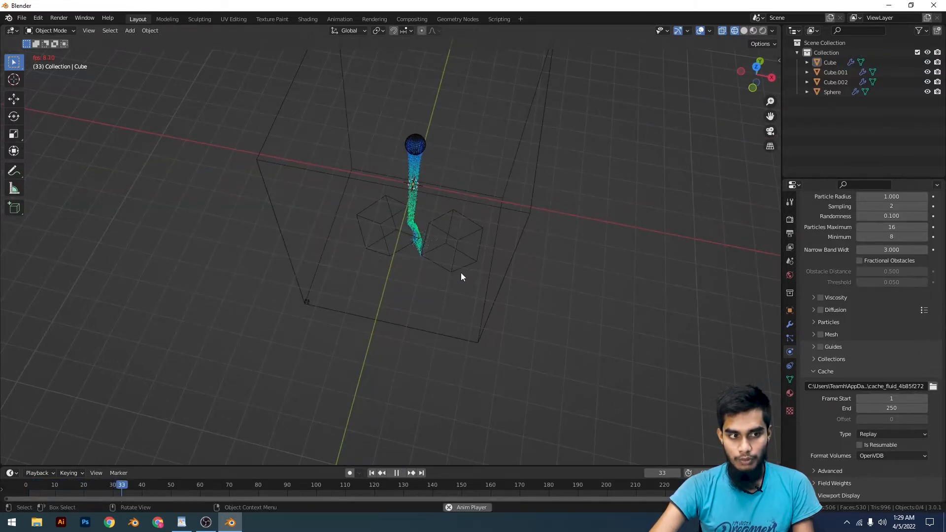
pyautogui.scroll(4, 443, 261)
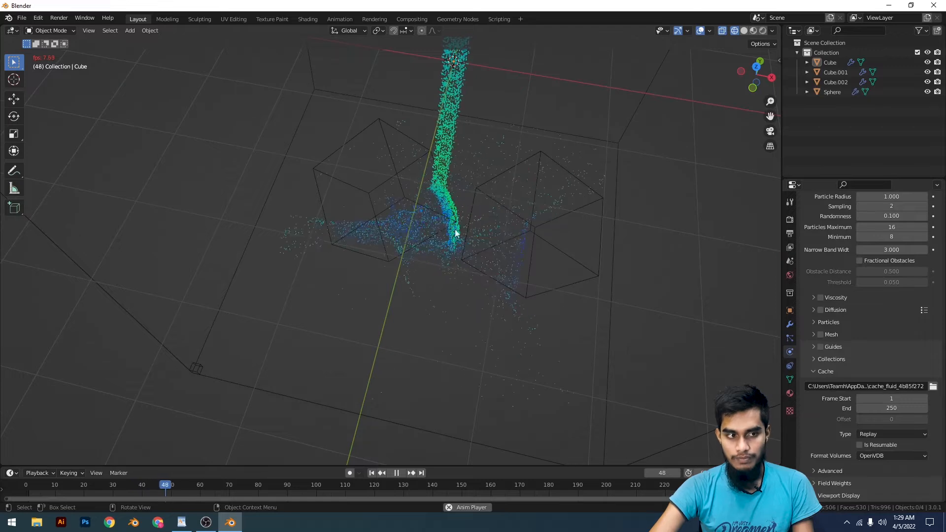
pyautogui.scroll(-3, 463, 217)
pyautogui.moveTo(469, 205); pyautogui.dragTo(454, 197, button='middle')
pyautogui.hotkey('alt', 'z')
pyautogui.moveTo(658, 259); pyautogui.dragTo(507, 318, button='middle')
pyautogui.hotkey('alt', 'z')
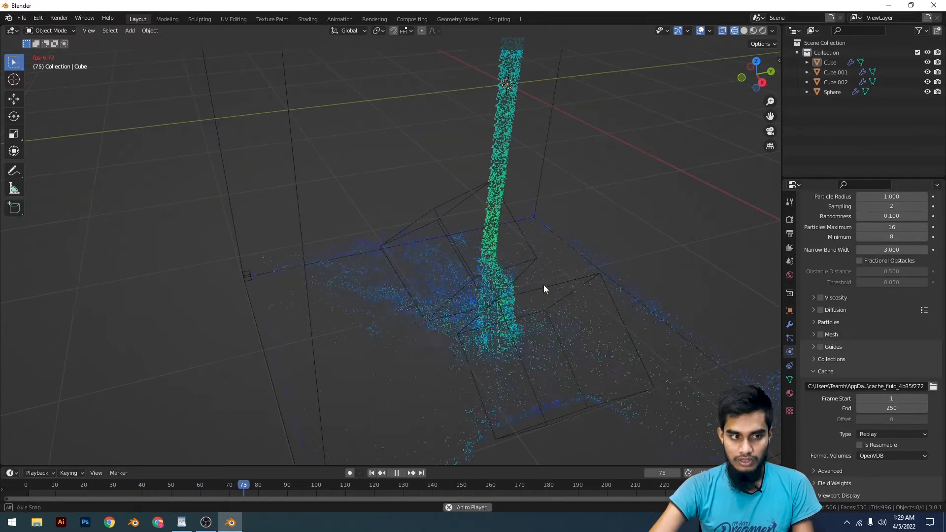
pyautogui.moveTo(543, 285); pyautogui.dragTo(562, 282, button='middle')
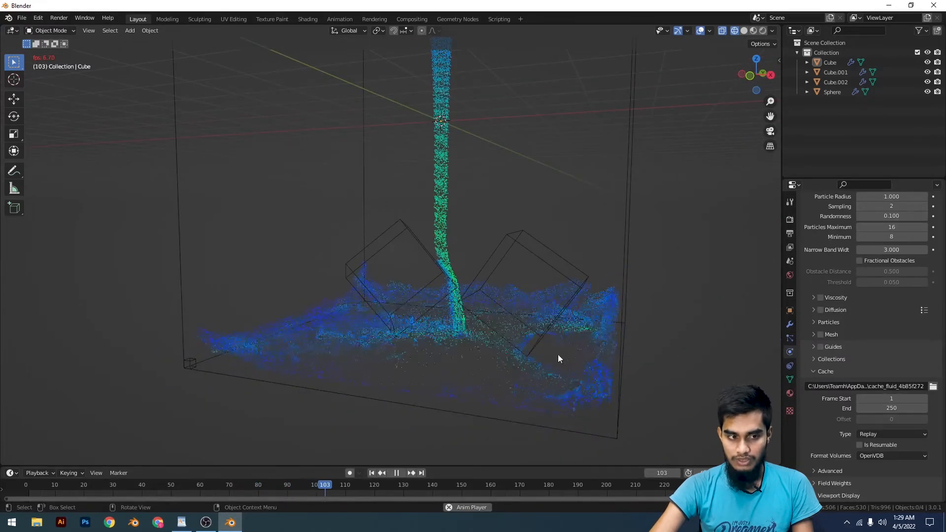
pyautogui.press('space')
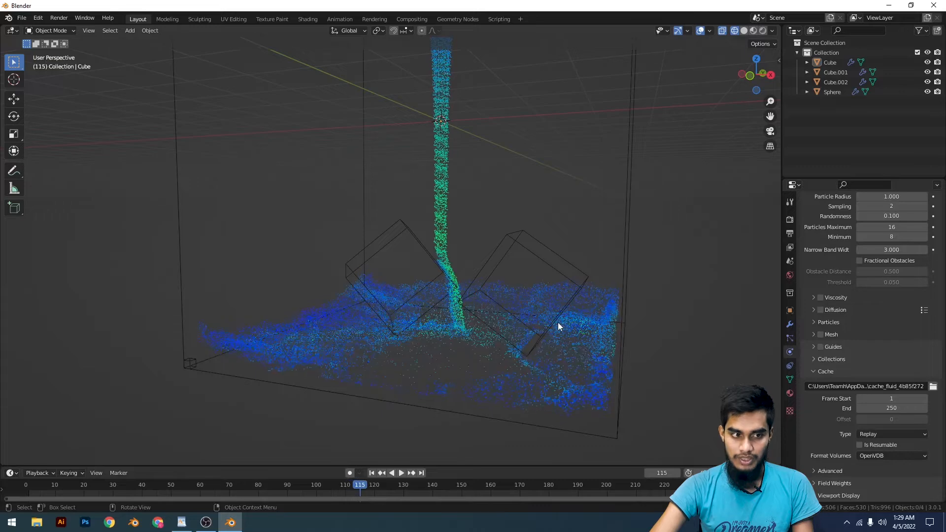
# - Continue playback to about frame 132, stop it, and return to frame 1 in the front view
pyautogui.moveTo(557, 322); pyautogui.dragTo(581, 279, button='middle')
pyautogui.press('space')
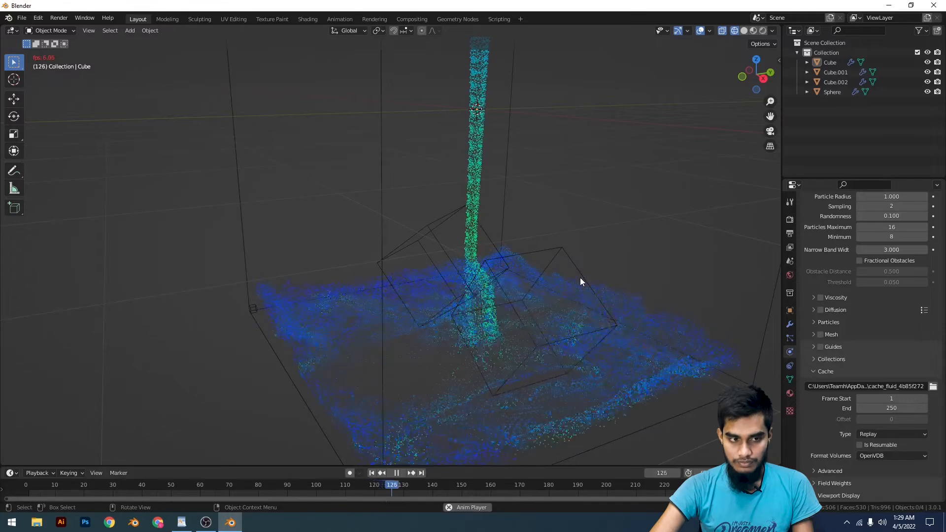
pyautogui.press('space')
pyautogui.scroll(-6, 378, 253)
pyautogui.moveTo(379, 255); pyautogui.dragTo(489, 214, button='middle')
pyautogui.press('KP_1')
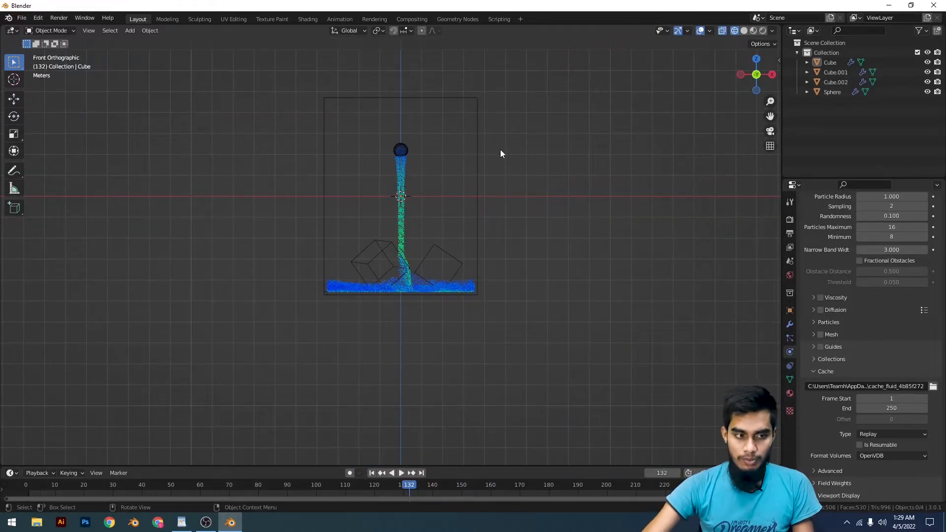
pyautogui.scroll(4, 500, 149)
pyautogui.hotkey('shift', 'Left')
# - Select the sphere and expand its Flow Source settings
pyautogui.scroll(-2, 507, 147)
pyautogui.keyDown('shift'); pyautogui.moveTo(514, 166); pyautogui.dragTo(510, 192, button='middle'); pyautogui.keyUp('shift')
pyautogui.scroll(1, 509, 193)
pyautogui.click(403, 107)
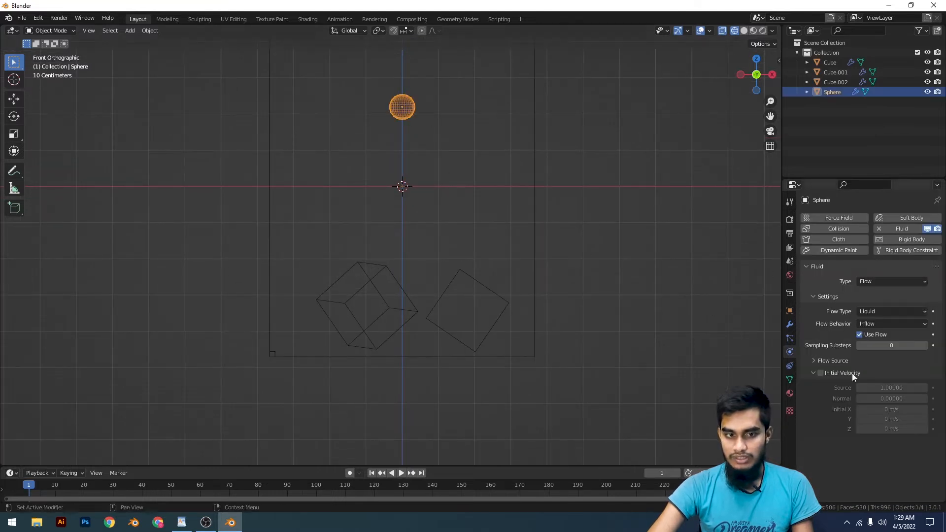
pyautogui.click(833, 359)
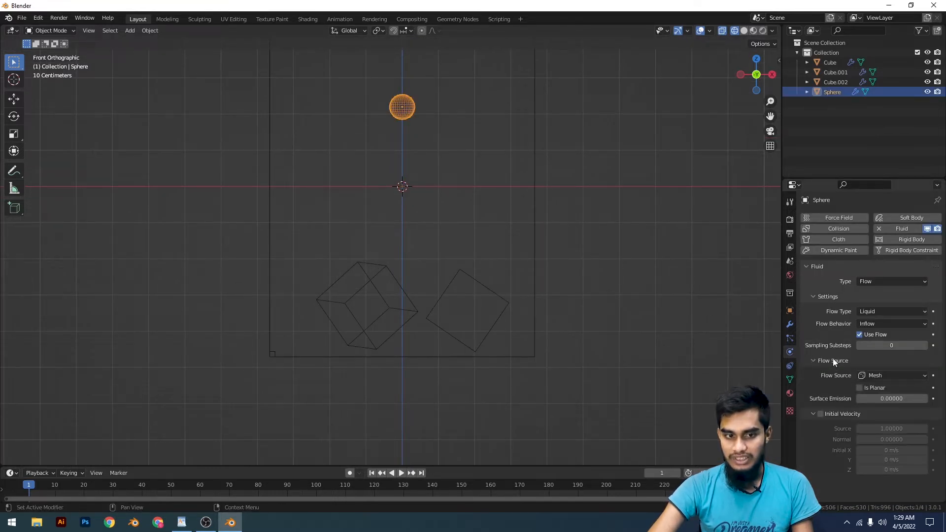
# - Keep Mesh as the sphere's flow source and raise its Surface Emission to 0.2645
pyautogui.click(893, 376)
pyautogui.click(876, 385)
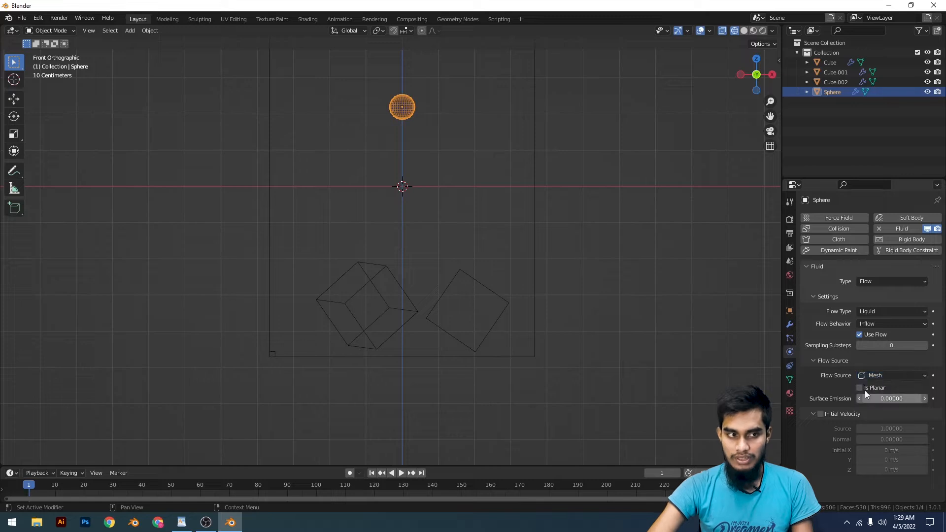
pyautogui.scroll(6, 498, 310)
pyautogui.keyDown('shift'); pyautogui.moveTo(535, 131); pyautogui.dragTo(621, 173, button='middle'); pyautogui.keyUp('shift')
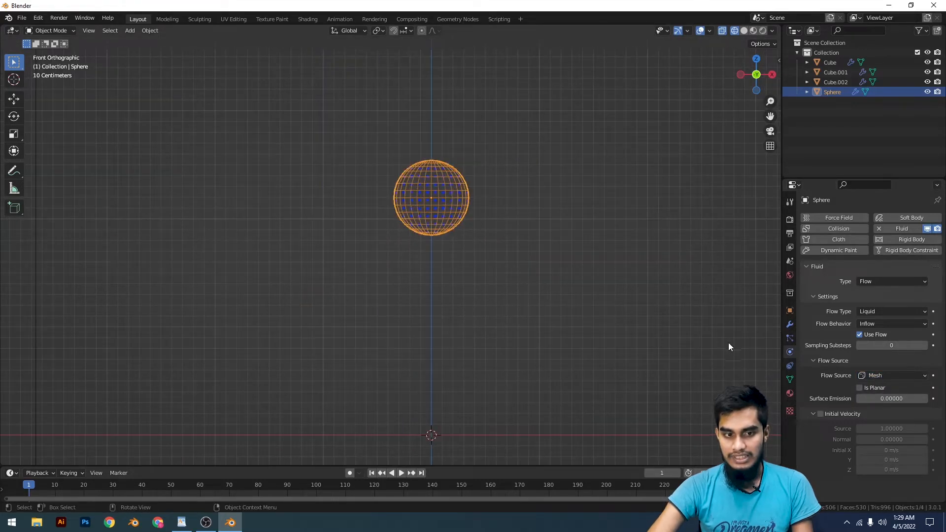
pyautogui.keyDown('shift'); pyautogui.moveTo(773, 382); pyautogui.dragTo(702, 397, button='middle'); pyautogui.keyUp('shift')
pyautogui.scroll(3, 702, 397)
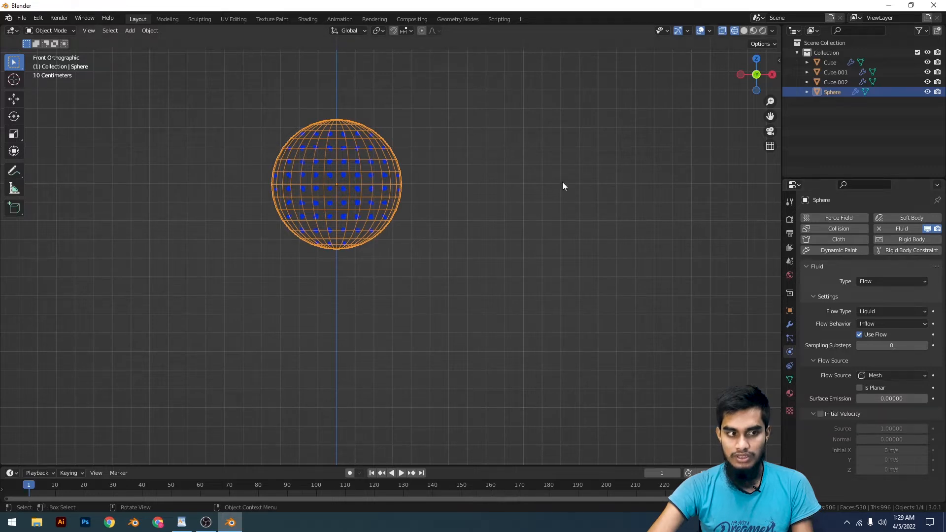
pyautogui.scroll(4, 464, 206)
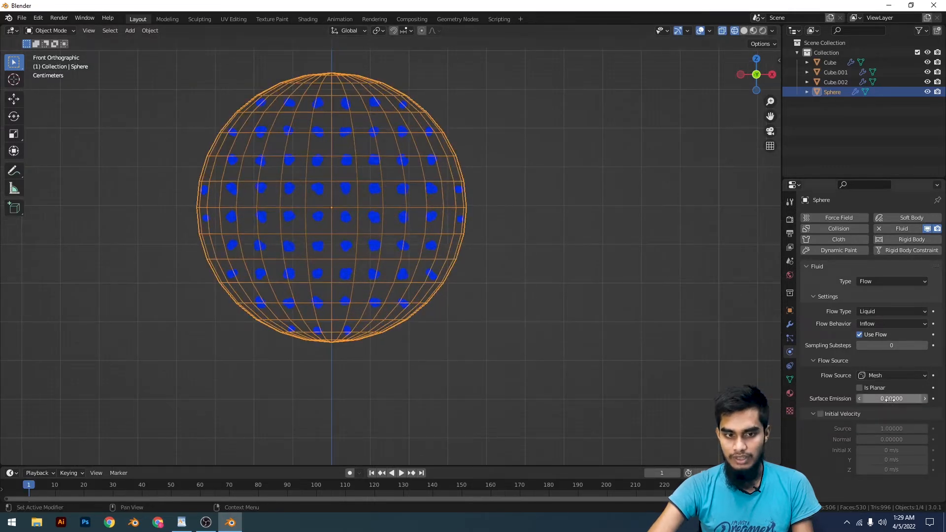
pyautogui.moveTo(862, 398); pyautogui.dragTo(936, 398)
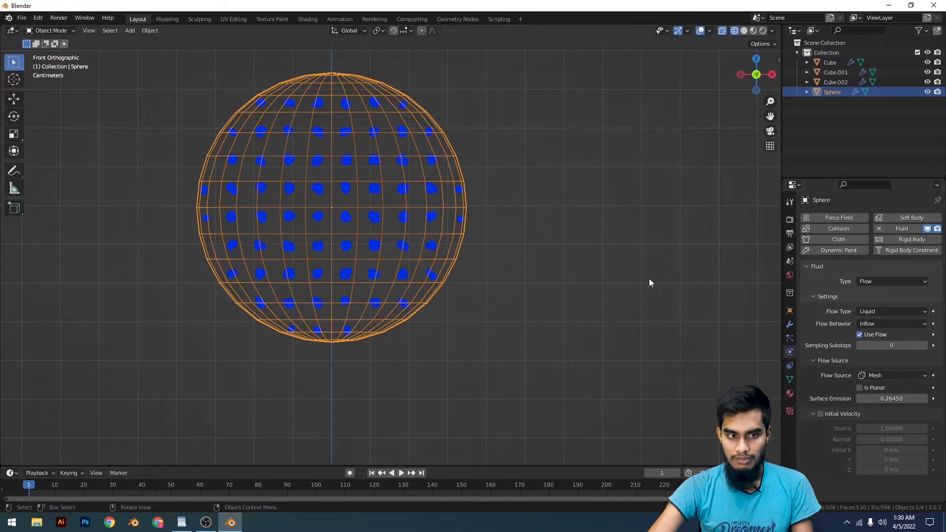
# - Select the domain box and choose Replay as its cache type again to refresh the particles around the sphere
pyautogui.scroll(-6, 621, 262)
pyautogui.scroll(-6, 599, 240)
pyautogui.click(518, 245)
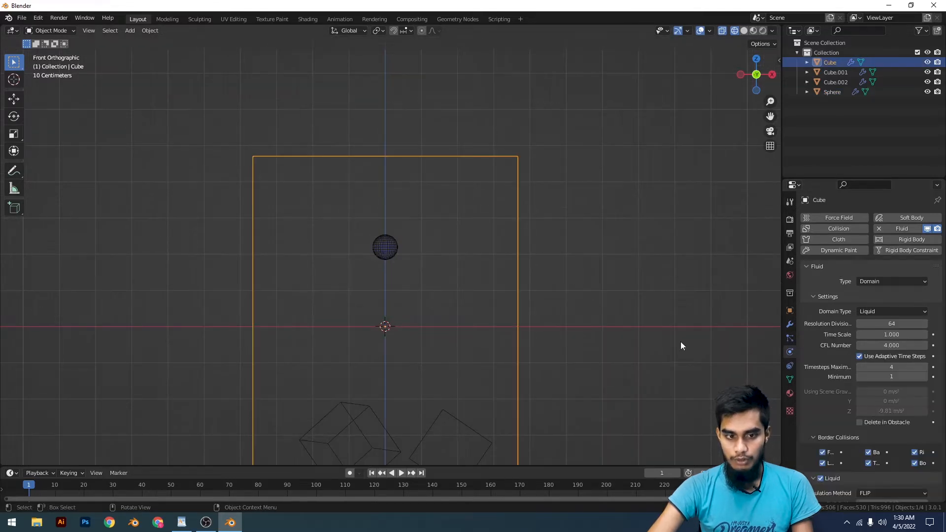
pyautogui.scroll(-12, 887, 431)
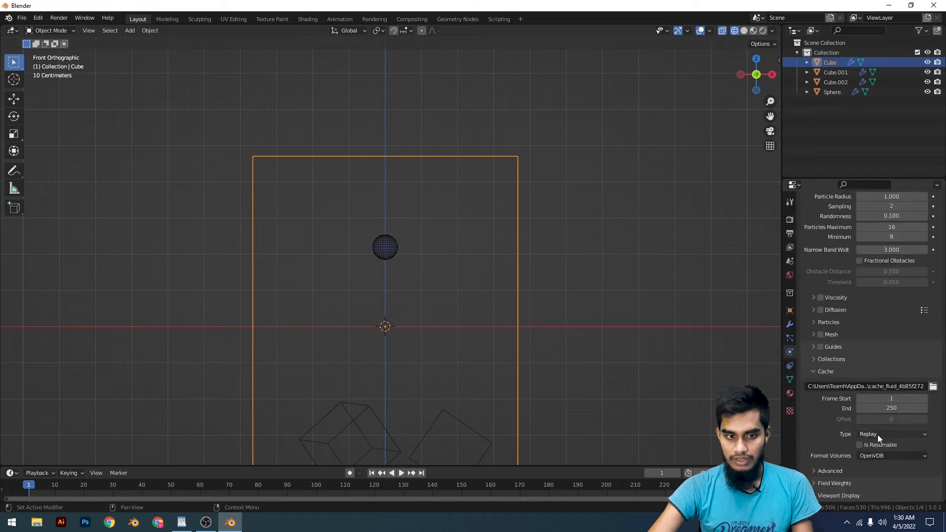
pyautogui.click(877, 435)
pyautogui.scroll(12, 390, 247)
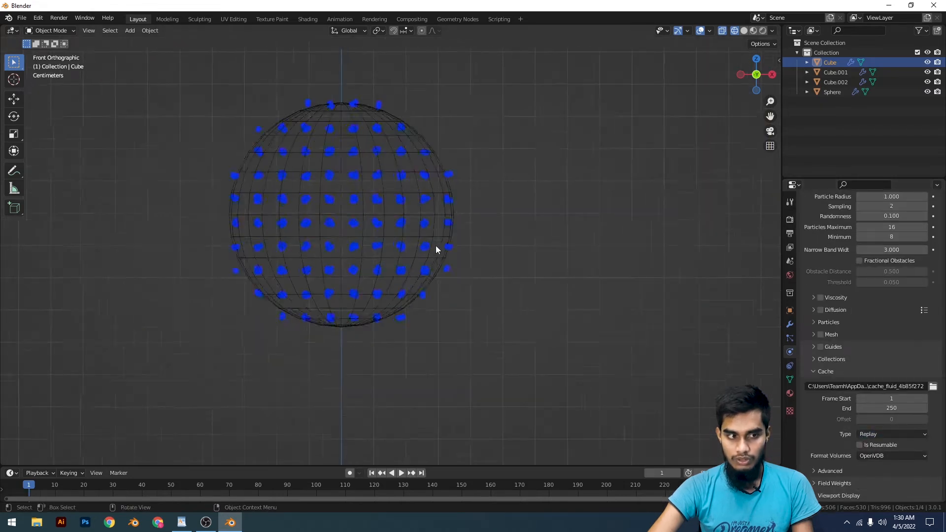
# - Select the sphere and set its Surface Emission to 5
pyautogui.click(435, 245)
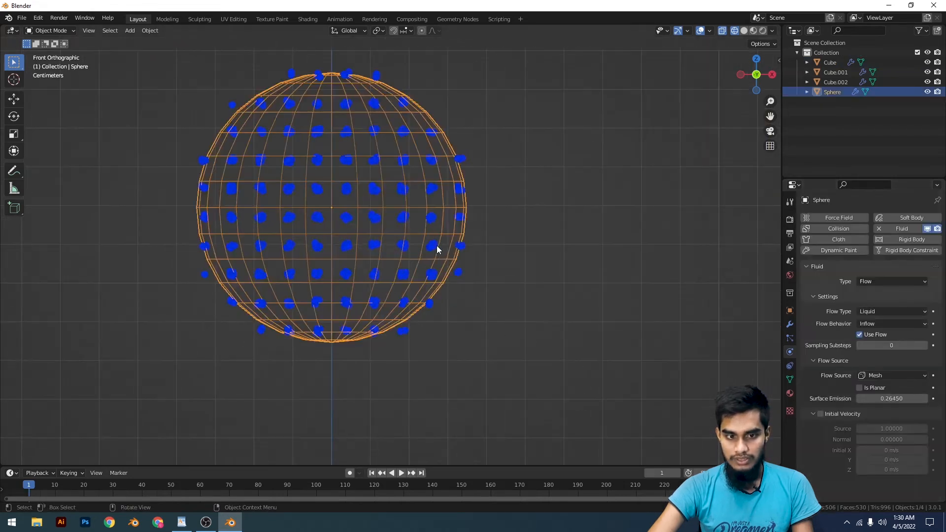
pyautogui.click(881, 399)
pyautogui.write('5')
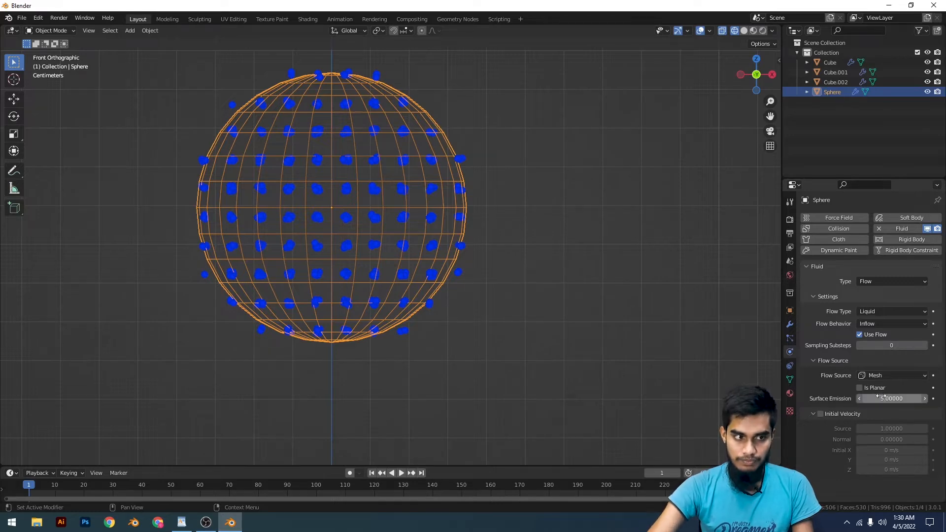
pyautogui.press('Return')
# - Select the domain box and reapply the Replay cache type to refresh the simulation
pyautogui.scroll(-12, 350, 211)
pyautogui.click(516, 240)
pyautogui.scroll(11, 513, 241)
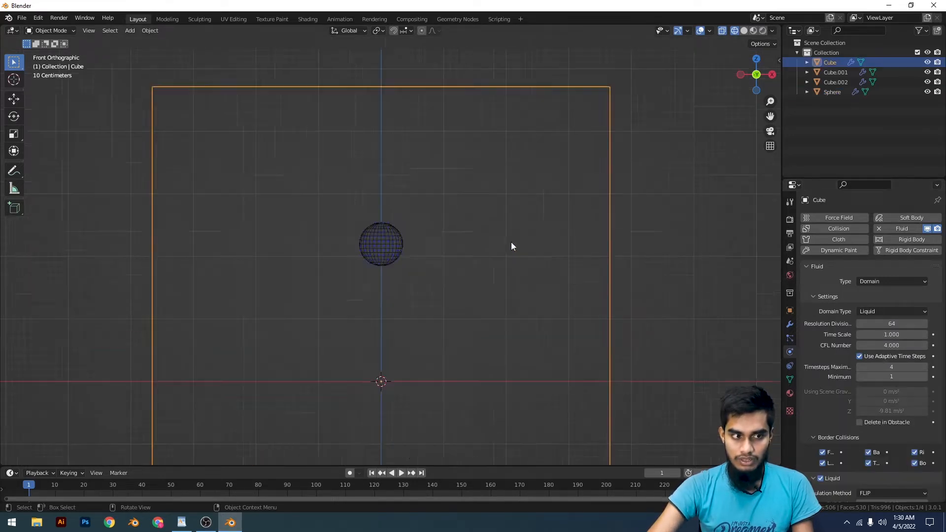
pyautogui.scroll(-10, 901, 456)
pyautogui.scroll(-8, 878, 447)
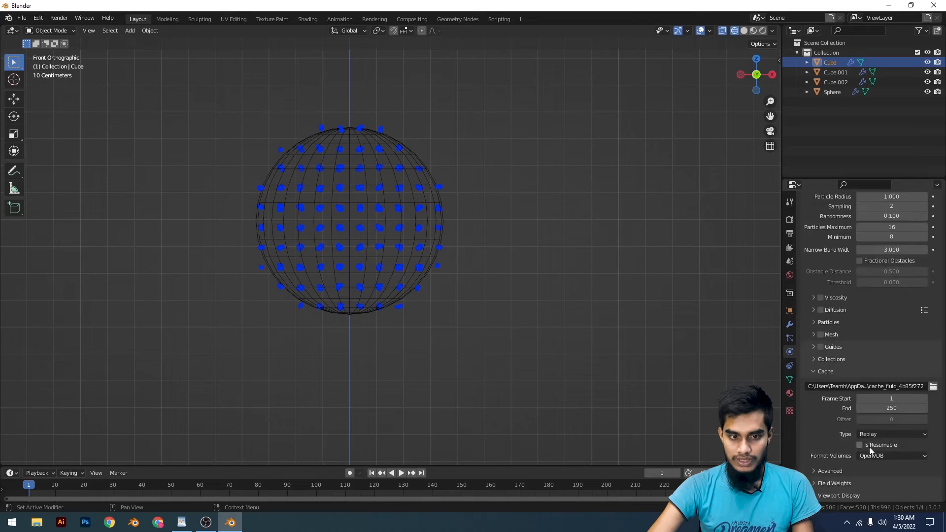
pyautogui.click(882, 436)
pyautogui.click(881, 446)
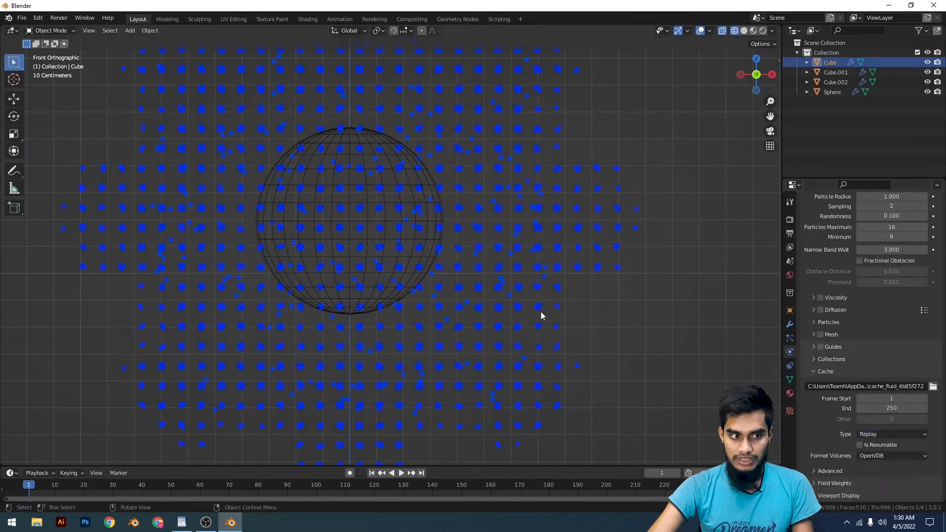
# - Play the simulation to frame 71, watching the emitted liquid in the front view, and stop it
pyautogui.scroll(-6, 520, 238)
pyautogui.moveTo(520, 238); pyautogui.dragTo(465, 216, button='middle')
pyautogui.scroll(-8, 566, 209)
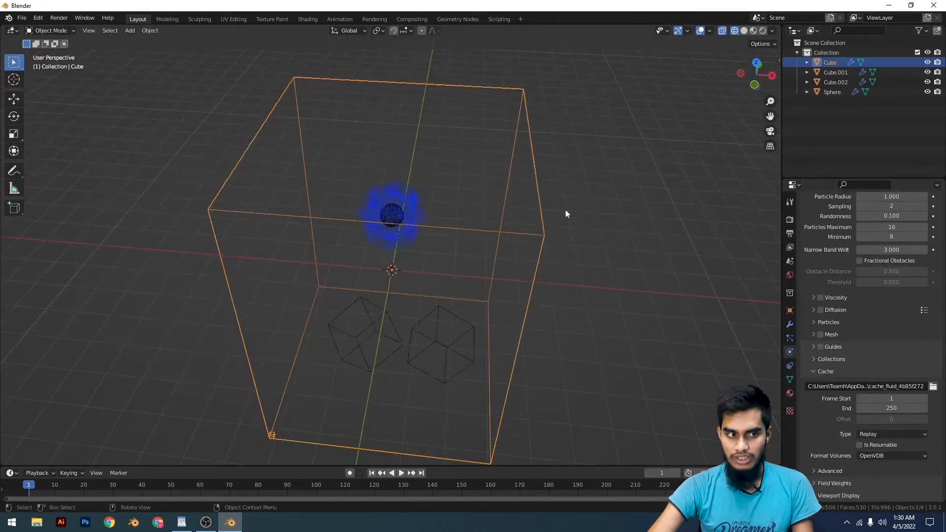
pyautogui.moveTo(564, 217); pyautogui.dragTo(577, 203, button='middle')
pyautogui.scroll(7, 614, 212)
pyautogui.press('space')
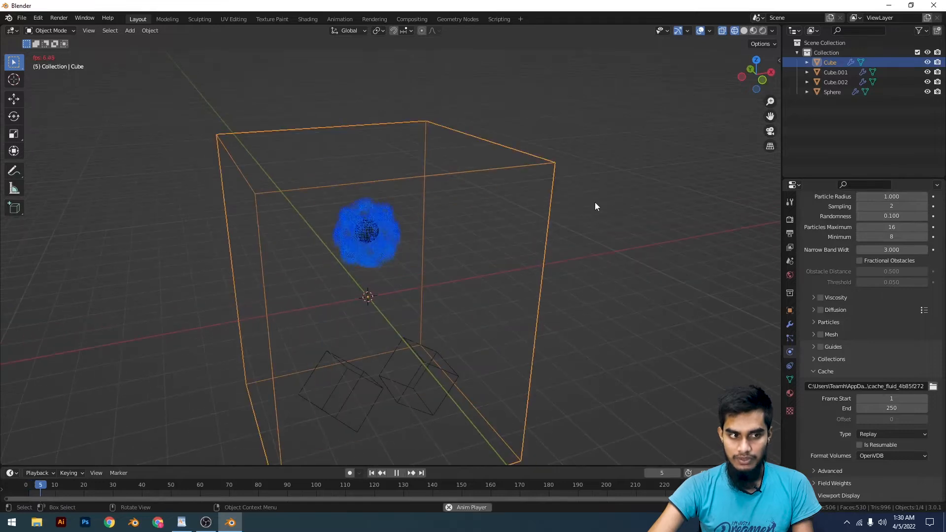
pyautogui.press('KP_1')
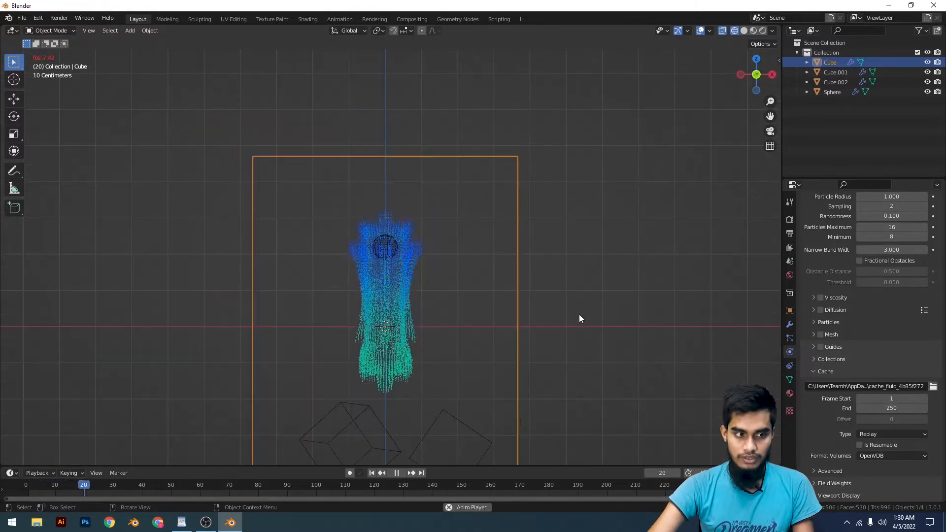
pyautogui.scroll(-4, 564, 304)
pyautogui.keyDown('shift'); pyautogui.moveTo(556, 279); pyautogui.dragTo(563, 235, button='middle'); pyautogui.keyUp('shift')
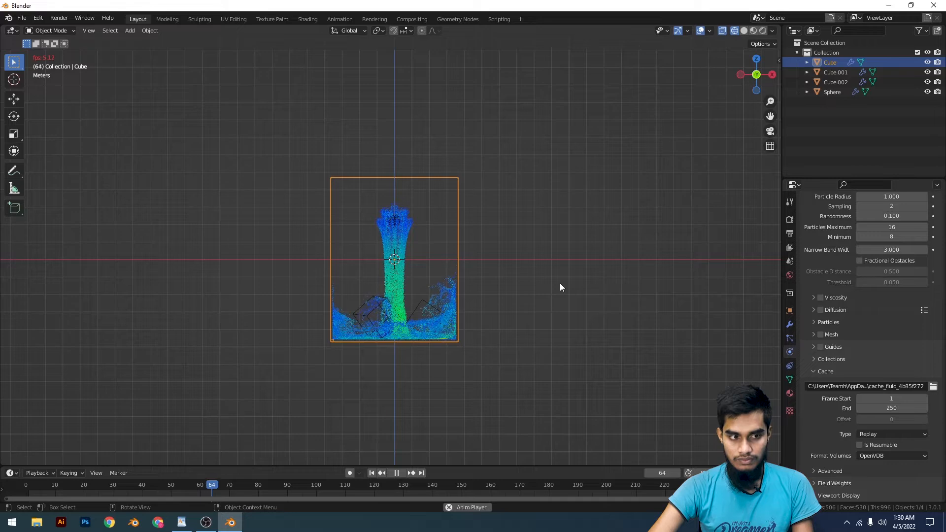
pyautogui.press('space')
# - Examine the splash from several angles, advance one frame, and continue playback to frame 80
pyautogui.moveTo(356, 202); pyautogui.dragTo(506, 234, button='middle')
pyautogui.scroll(6, 563, 158)
pyautogui.click(539, 114)
pyautogui.scroll(-6, 498, 202)
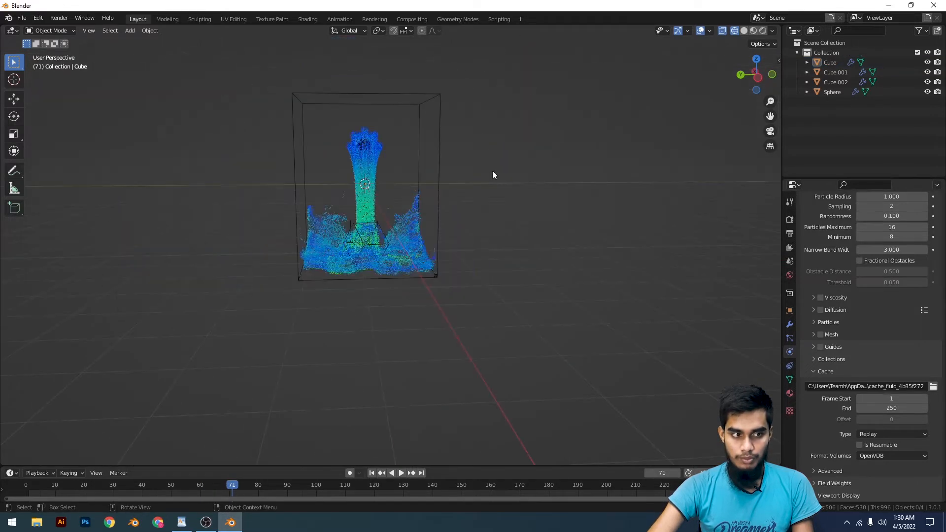
pyautogui.press('Right')
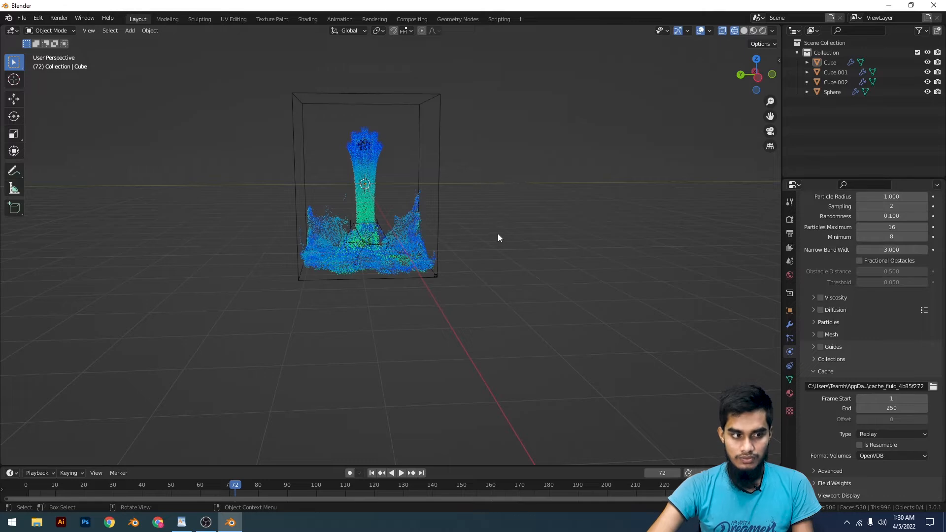
pyautogui.moveTo(498, 230); pyautogui.dragTo(555, 225, button='middle')
pyautogui.scroll(4, 546, 227)
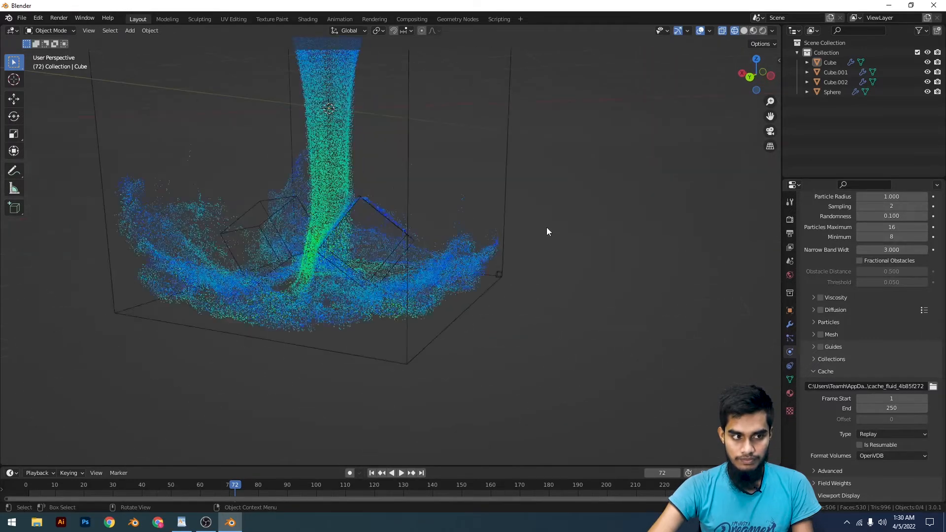
pyautogui.press('space')
pyautogui.scroll(-4, 558, 230)
pyautogui.press('space')
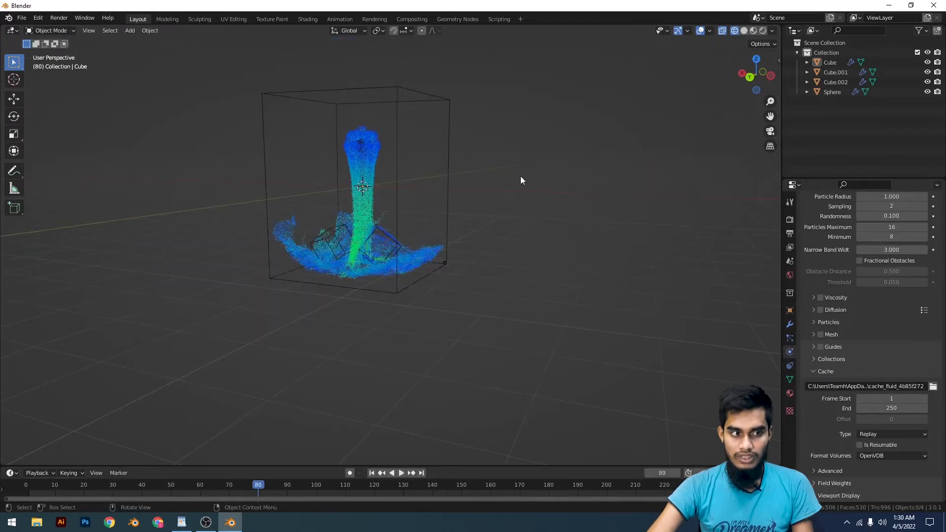
# - View the liquid column from other sides and select the sphere inside the particle stream
pyautogui.moveTo(521, 176); pyautogui.dragTo(500, 289, button='middle')
pyautogui.scroll(4, 501, 289)
pyautogui.click(432, 267)
pyautogui.scroll(-3, 584, 294)
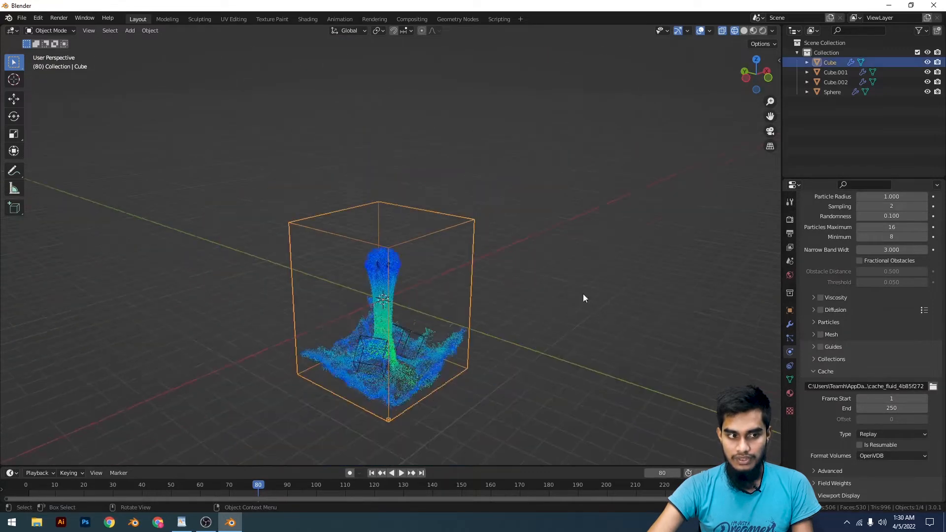
pyautogui.moveTo(584, 294); pyautogui.dragTo(371, 266, button='middle')
pyautogui.scroll(3, 371, 266)
pyautogui.click(410, 271)
pyautogui.click(367, 262)
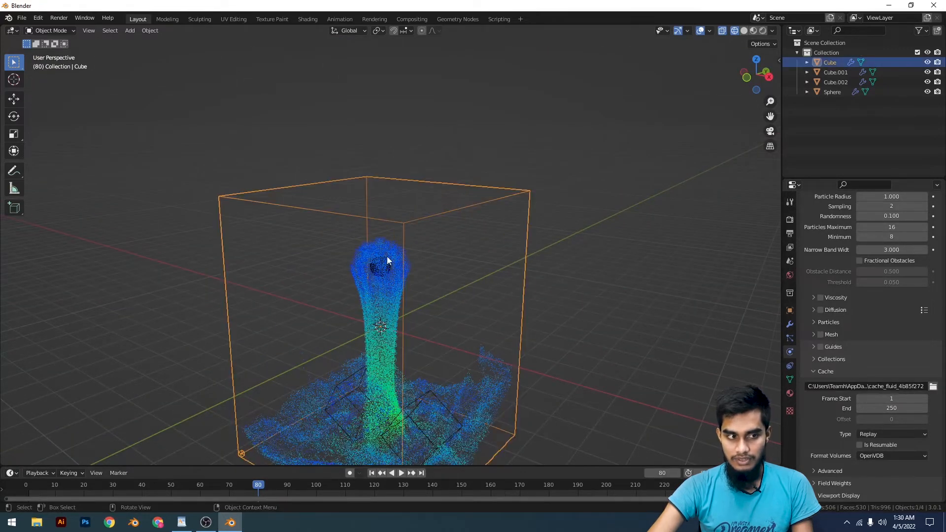
pyautogui.click(384, 266)
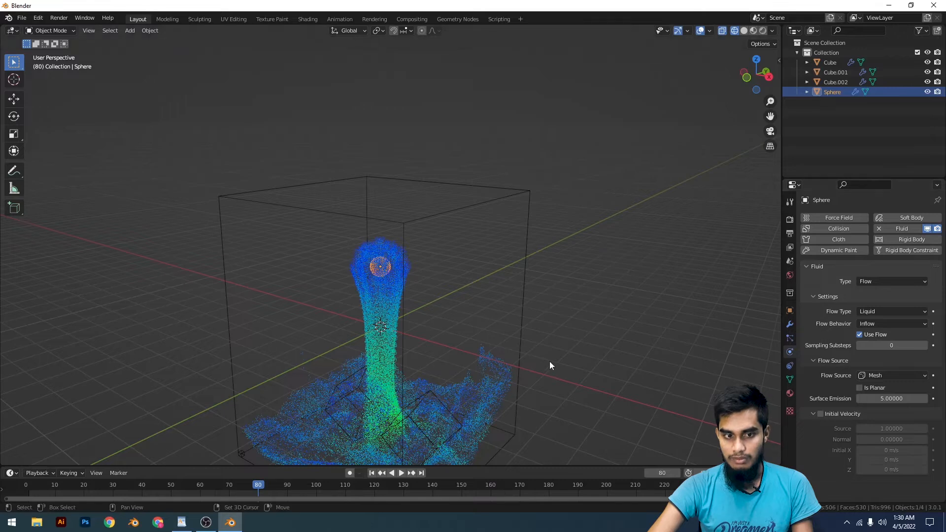
# - Examine up close how far the liquid particles are emitted beyond the sphere's surface
pyautogui.moveTo(549, 365); pyautogui.dragTo(574, 288, button='middle')
pyautogui.scroll(3, 575, 288)
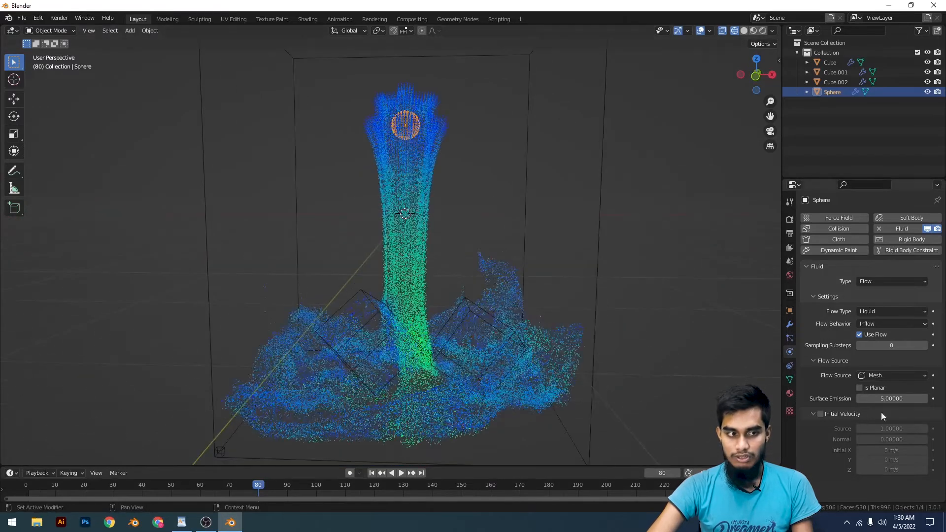
pyautogui.scroll(5, 506, 224)
pyautogui.scroll(3, 457, 182)
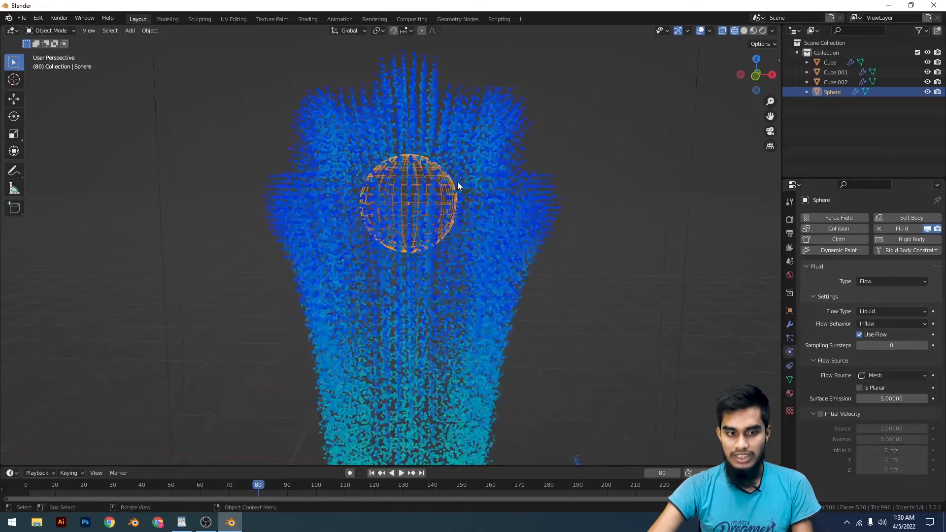
pyautogui.scroll(-5, 457, 182)
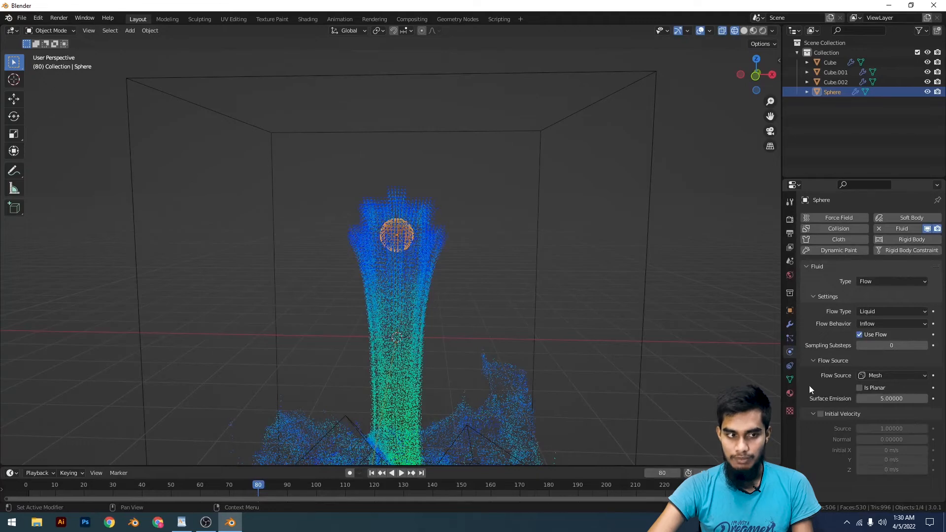
pyautogui.scroll(8, 491, 212)
pyautogui.scroll(-10, 571, 216)
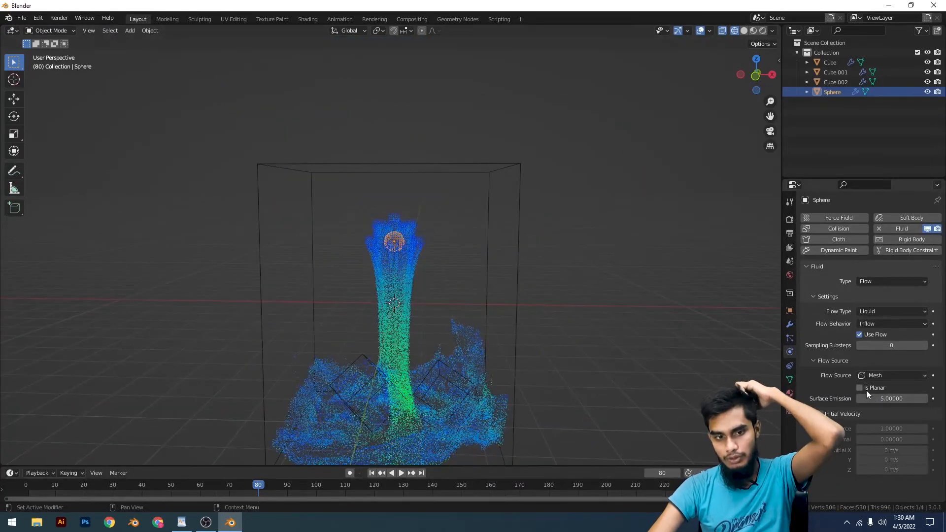
pyautogui.scroll(-5, 682, 387)
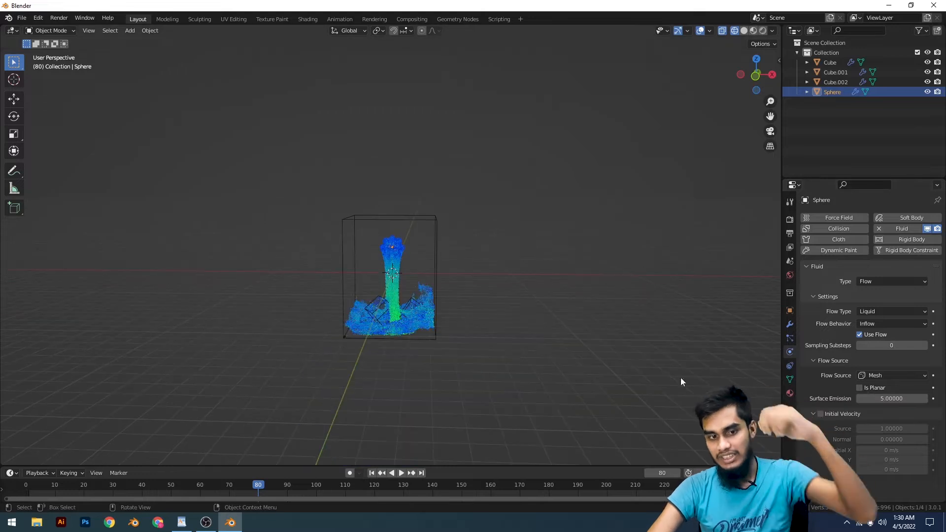
# - Enable Initial Velocity for the sphere's flow and return to frame 1 in the front view
pyautogui.click(820, 414)
pyautogui.scroll(-3, 535, 308)
pyautogui.click(548, 254)
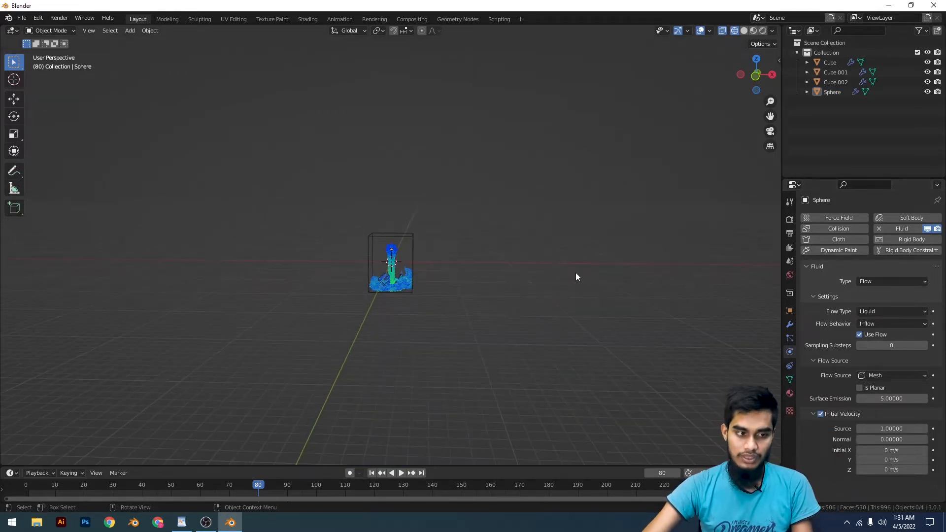
pyautogui.press('KP_1')
pyautogui.hotkey('shift', 'Left')
pyautogui.scroll(10, 505, 333)
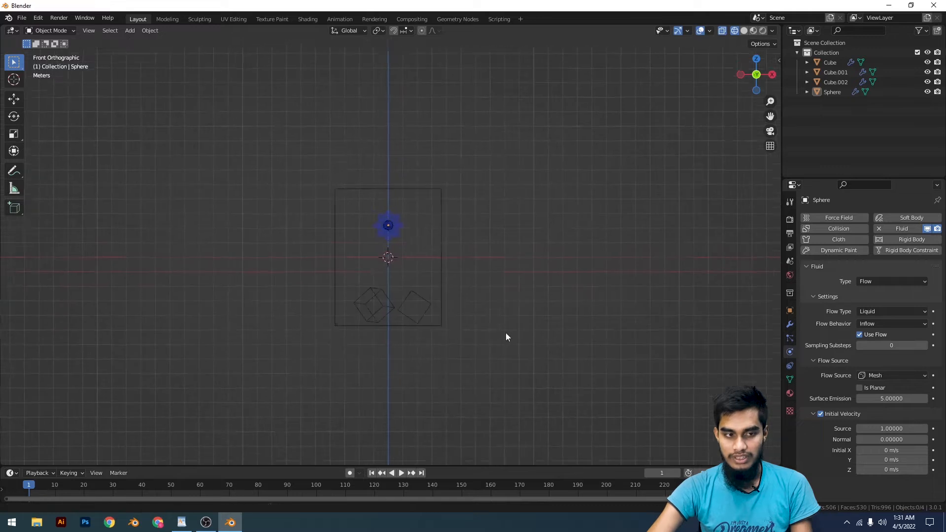
# - Set the sphere's Initial X velocity to 6.7 m/s and play the simulation to frame 23
pyautogui.click(401, 209)
pyautogui.scroll(-1, 401, 209)
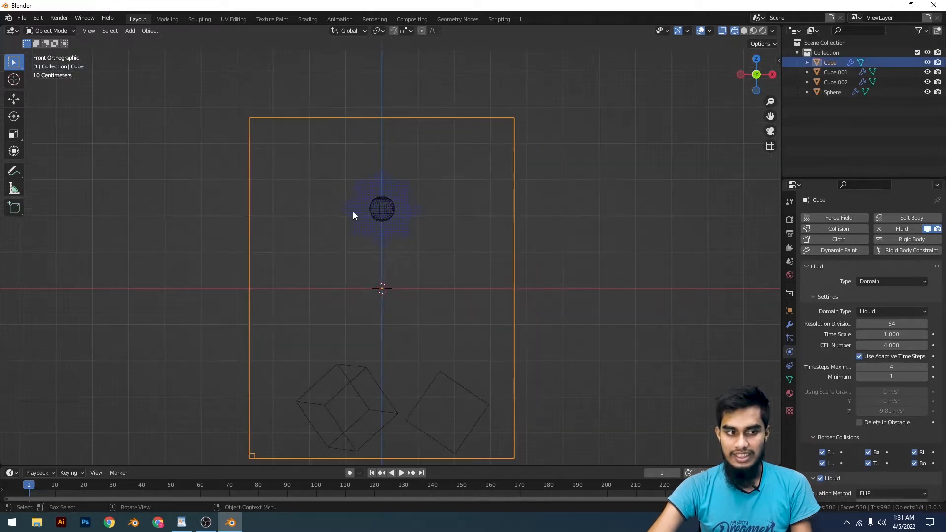
pyautogui.click(382, 209)
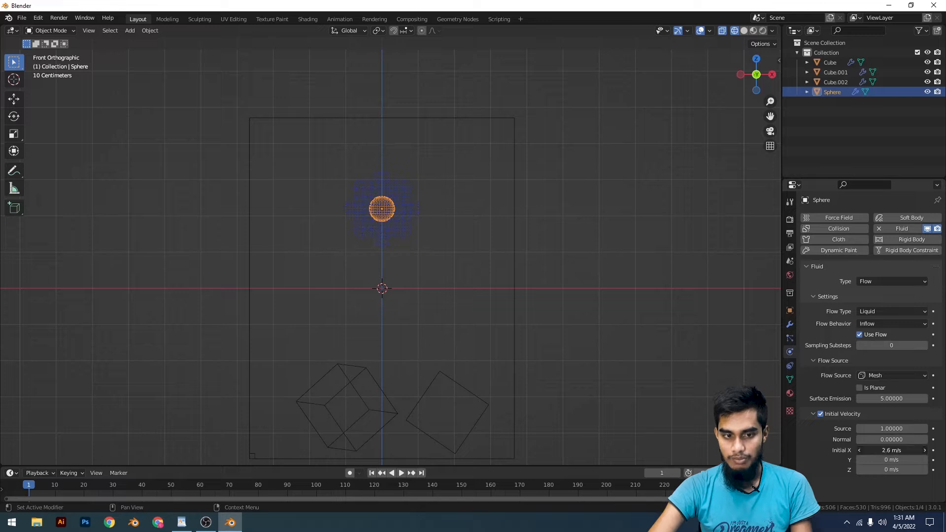
pyautogui.moveTo(891, 451); pyautogui.dragTo(911, 451)
pyautogui.click(603, 313)
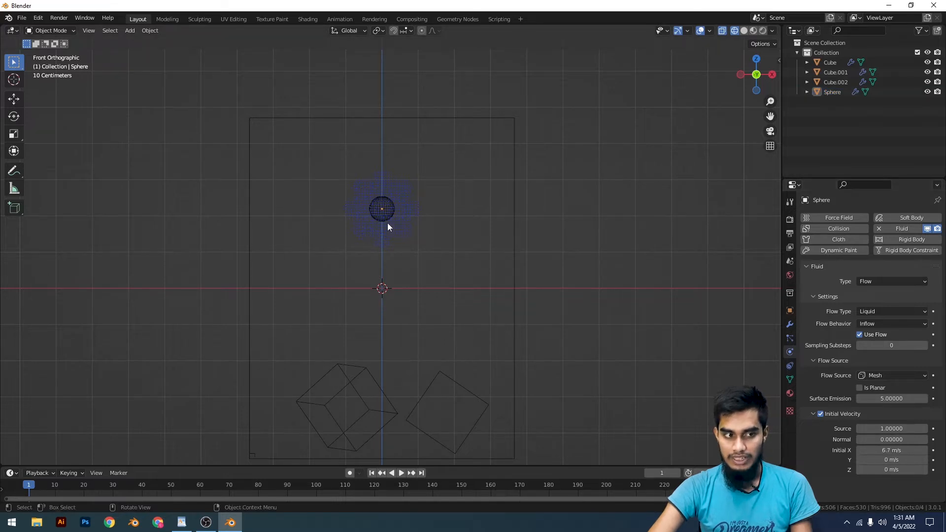
pyautogui.press('space')
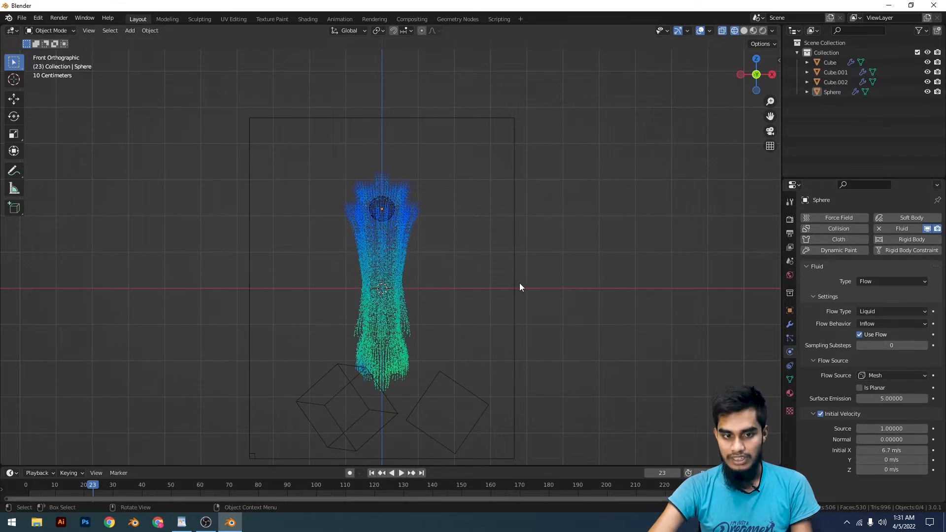
# - Reselect Replay as the box domain's cache type and play the simulation to frame 24
pyautogui.click(519, 284)
pyautogui.scroll(-10, 900, 421)
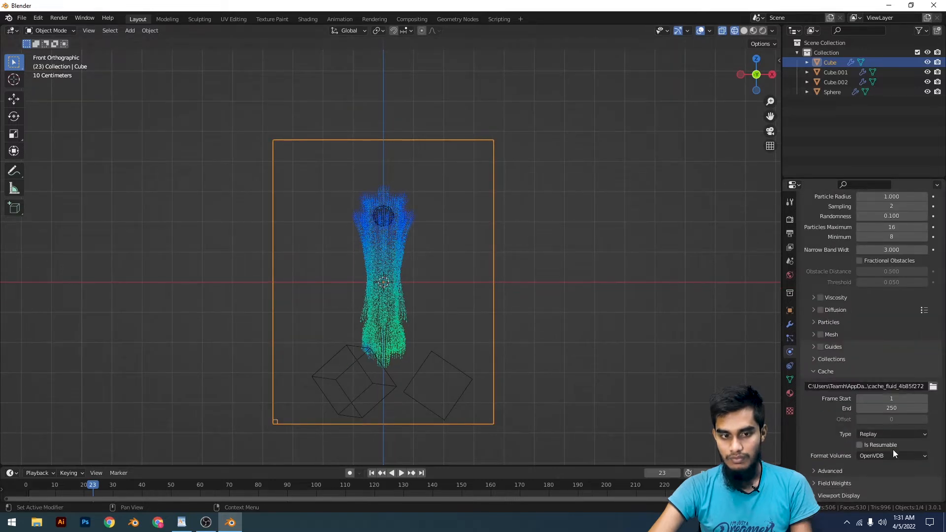
pyautogui.click(884, 438)
pyautogui.click(862, 448)
pyautogui.click(695, 346)
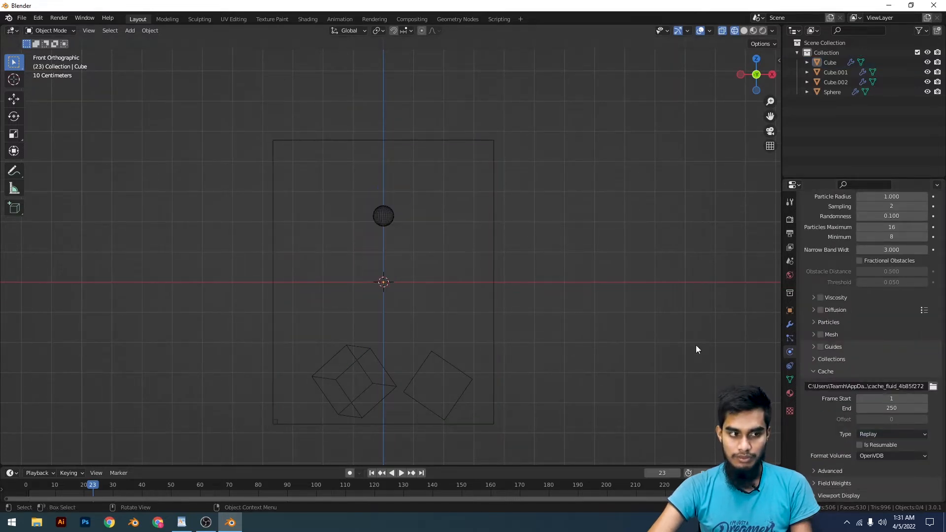
pyautogui.press('space')
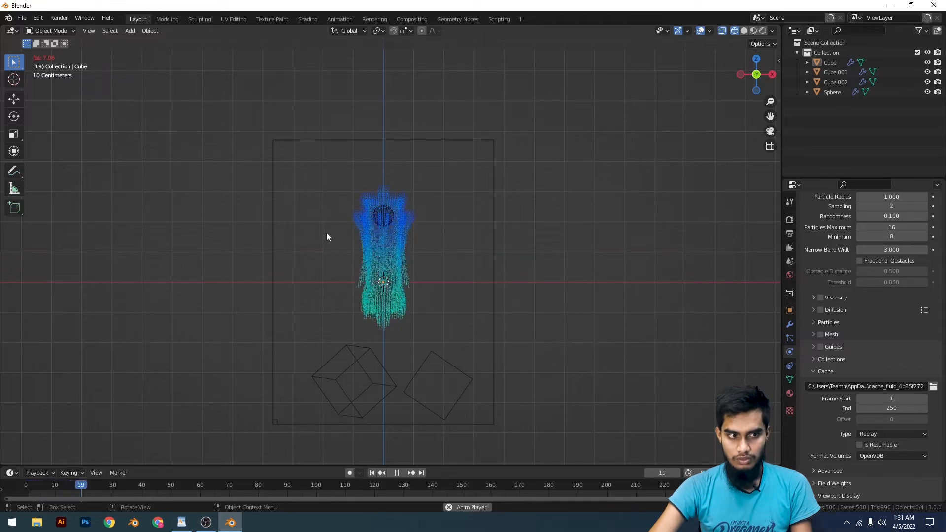
pyautogui.press('space')
# - Set the sphere's Surface Emission to 1 and its Initial X velocity to 119 m/s
pyautogui.click(381, 221)
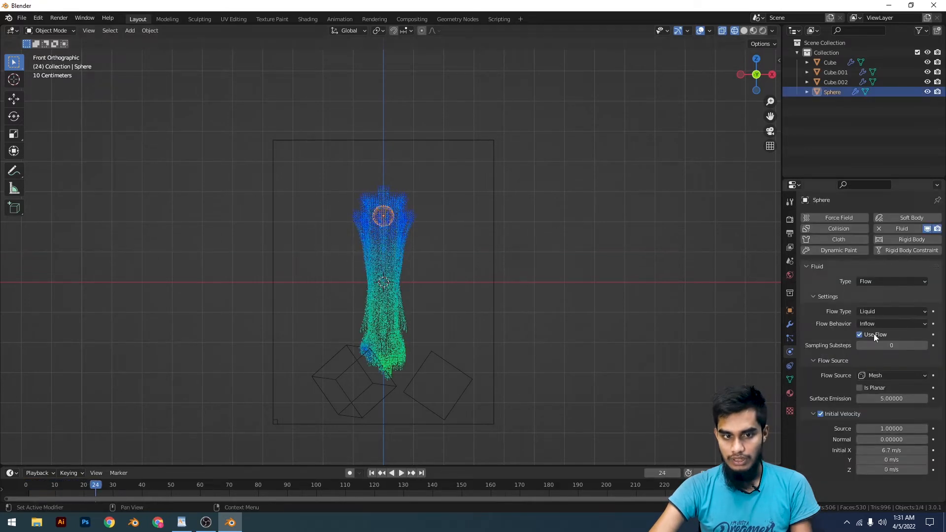
pyautogui.doubleClick(901, 397)
pyautogui.write('1')
pyautogui.press('Return')
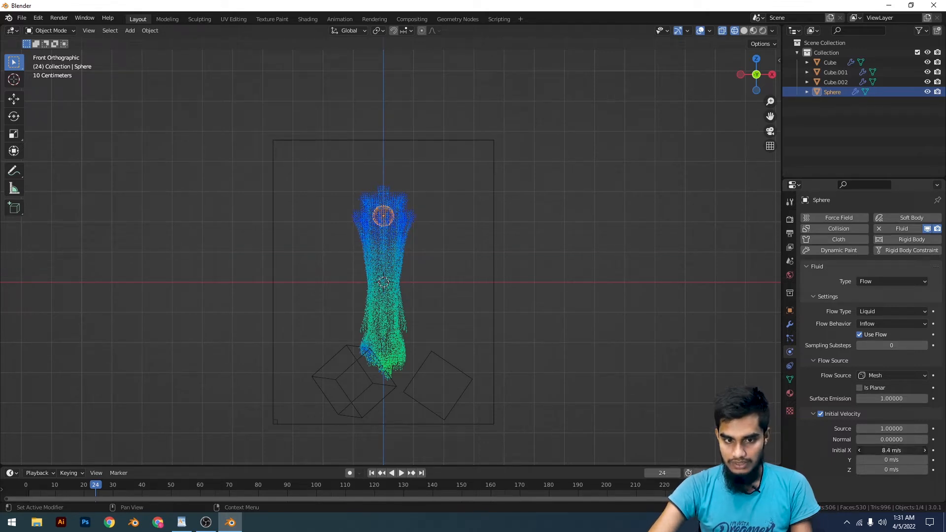
pyautogui.moveTo(891, 450); pyautogui.dragTo(926, 450)
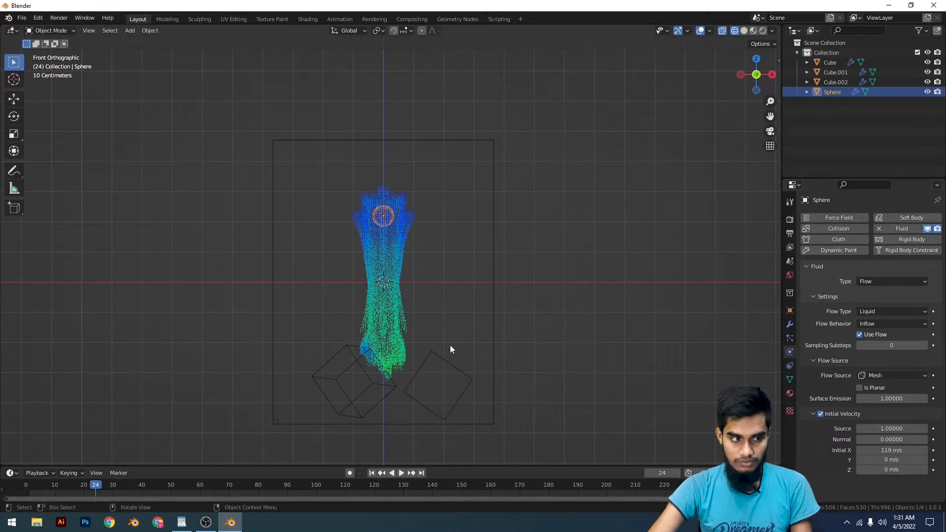
# - Return to frame 1, reselect the domain's Replay cache type and play the simulation to frame 8
pyautogui.hotkey('shift', 'Left')
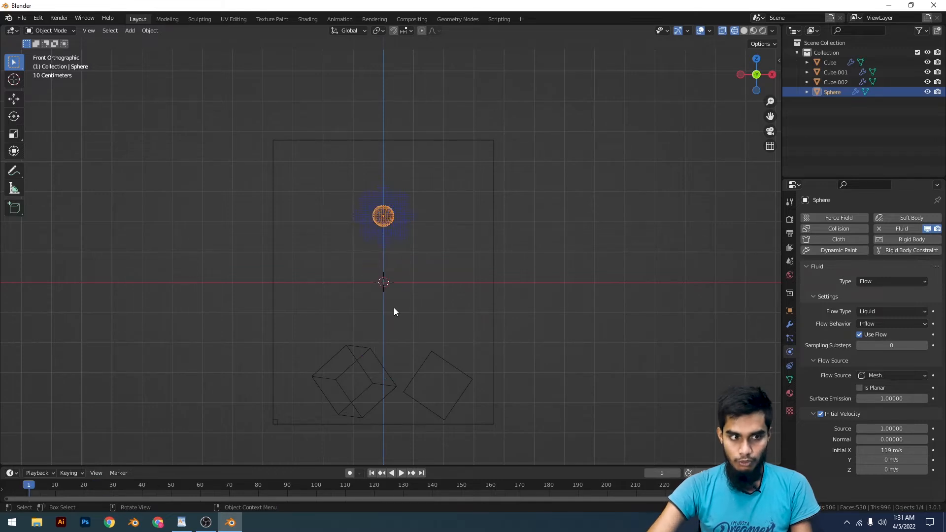
pyautogui.click(488, 224)
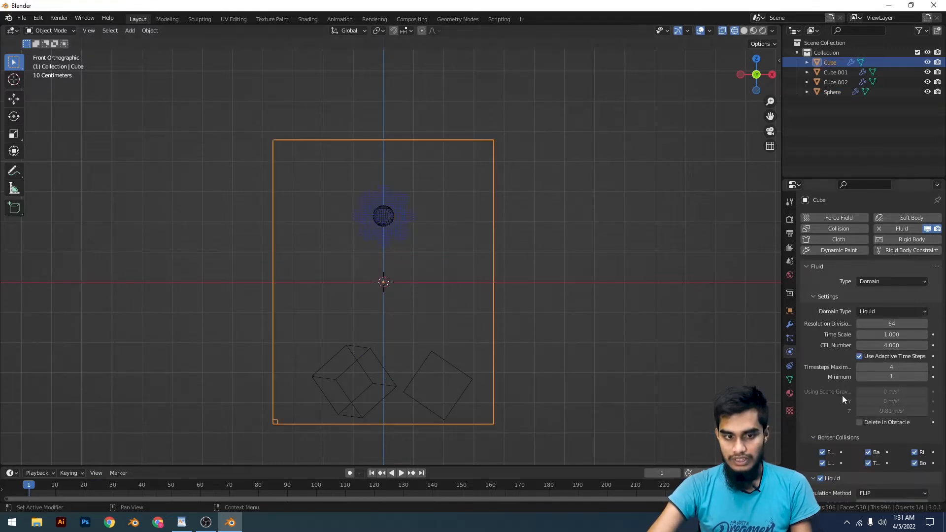
pyautogui.scroll(-15, 871, 416)
pyautogui.click(885, 434)
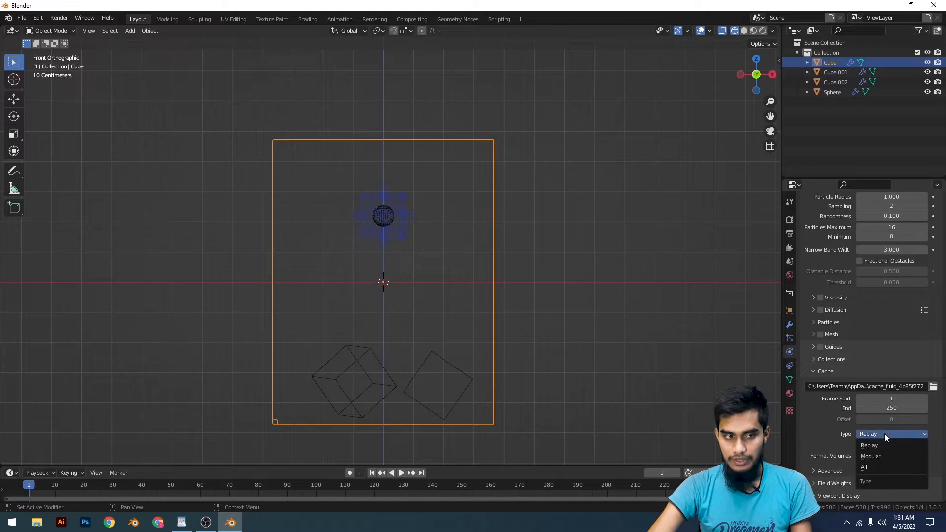
pyautogui.click(684, 297)
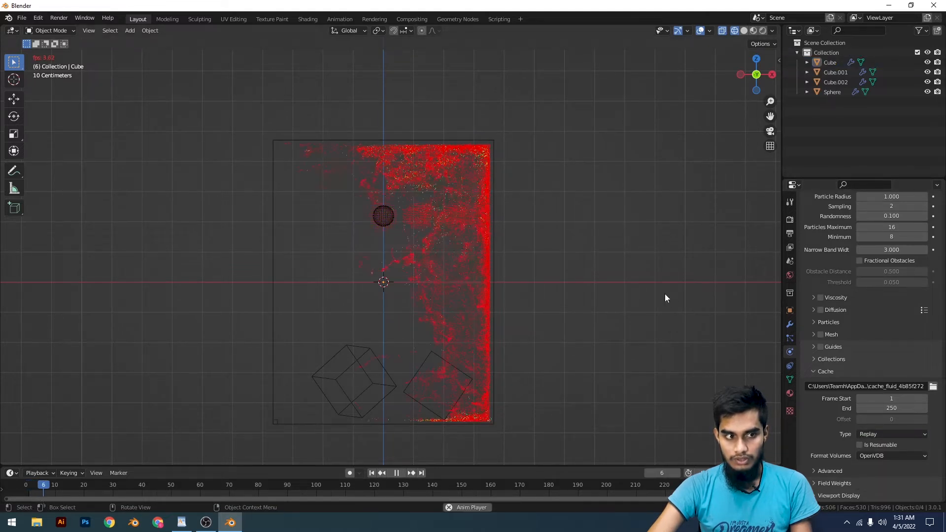
pyautogui.press('space')
# - Select the sphere among the scattered particles and set its Initial X velocity to 15 m/s
pyautogui.moveTo(451, 187); pyautogui.dragTo(462, 202, button='middle')
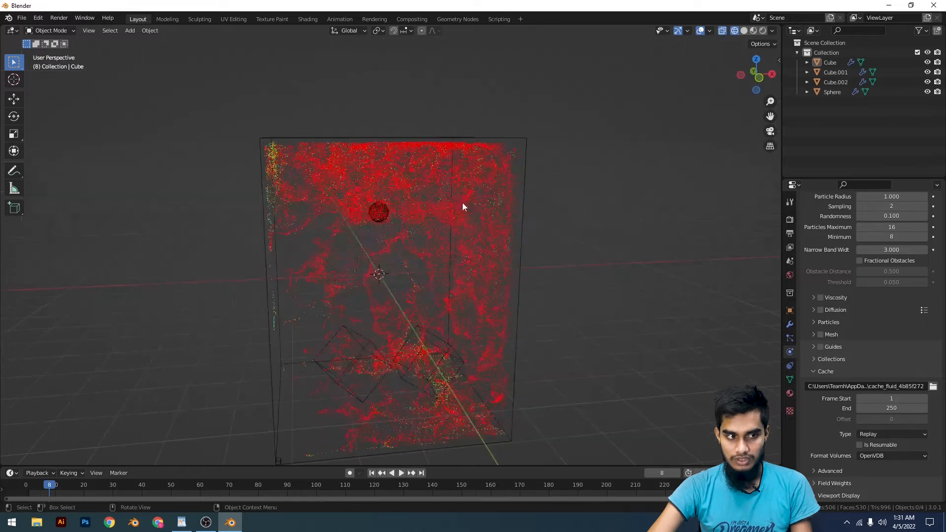
pyautogui.scroll(3, 462, 203)
pyautogui.click(379, 183)
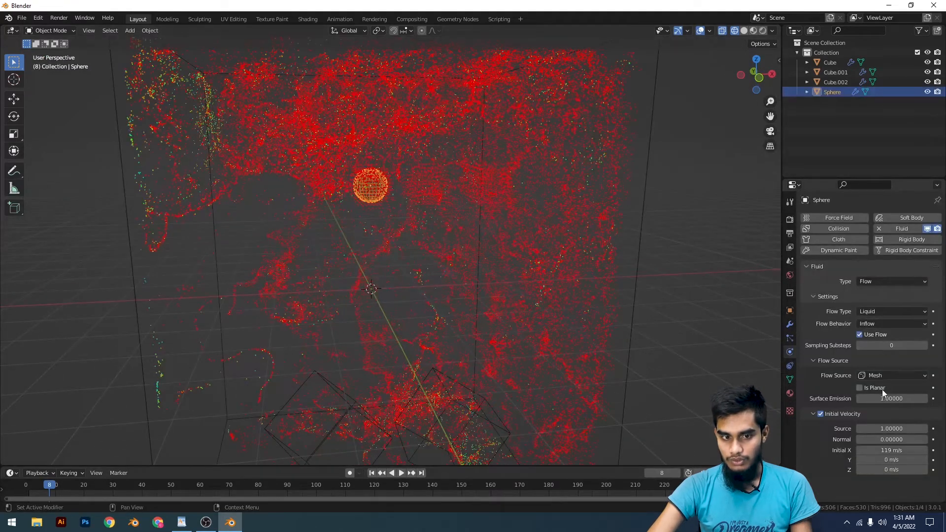
pyautogui.click(892, 450)
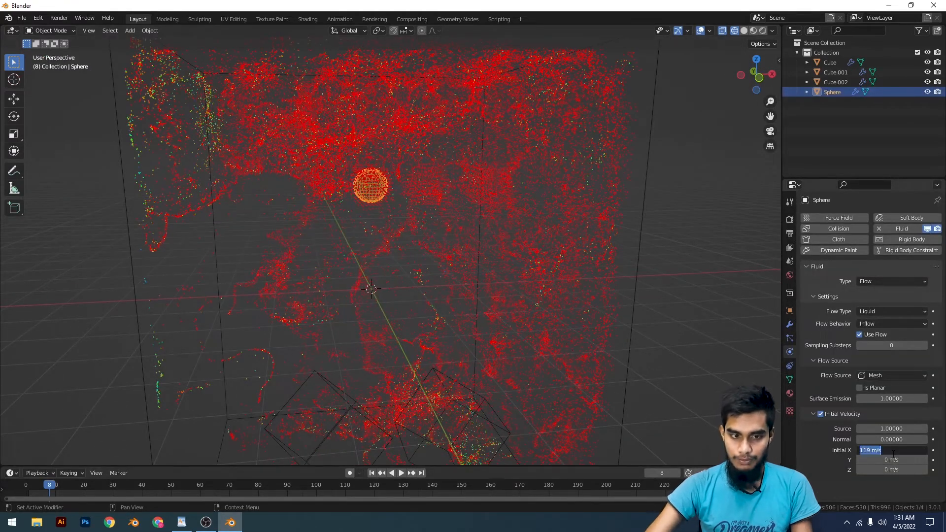
pyautogui.write('15')
pyautogui.press('Return')
# - Reset the domain's cache by choosing Replay again and play from frame 1 in front view, stopping shortly after frame 28
pyautogui.scroll(-5, 451, 255)
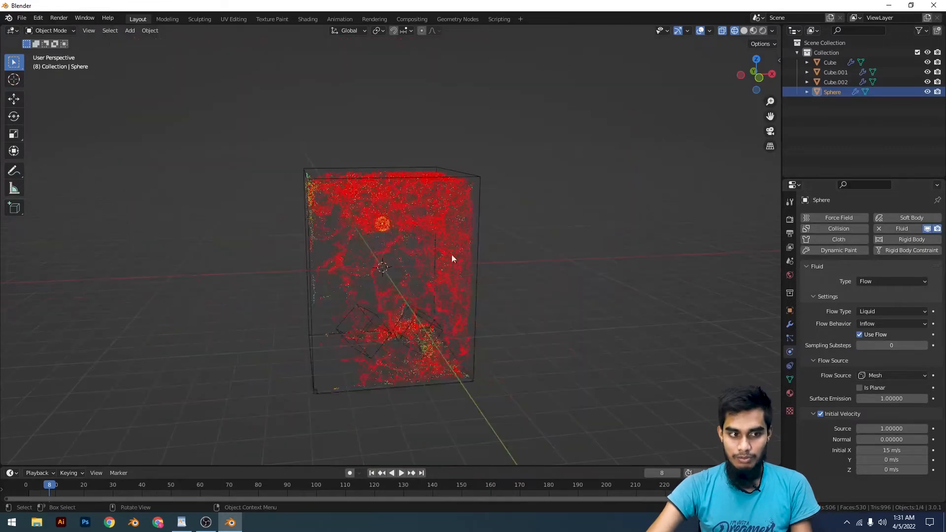
pyautogui.click(468, 243)
pyautogui.scroll(-15, 822, 427)
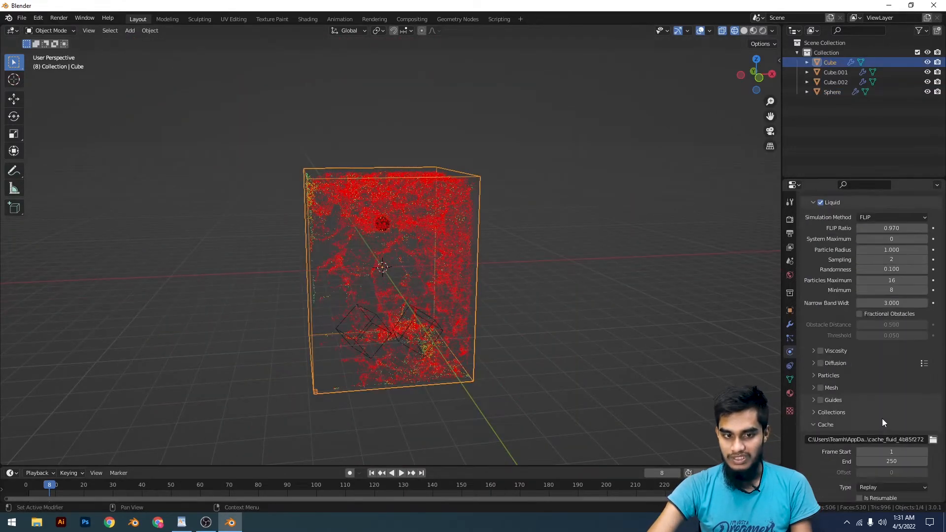
pyautogui.click(896, 435)
pyautogui.click(893, 445)
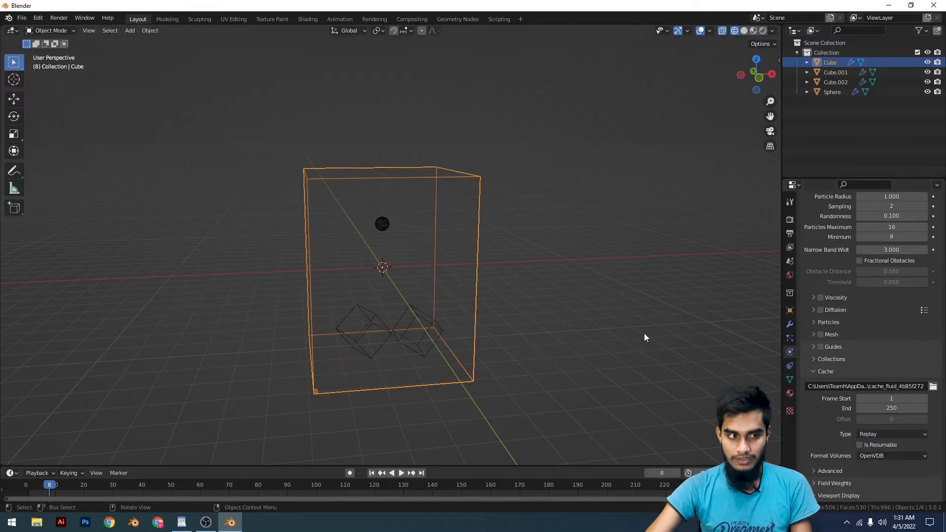
pyautogui.click(643, 333)
pyautogui.hotkey('shift', 'Left')
pyautogui.press('space')
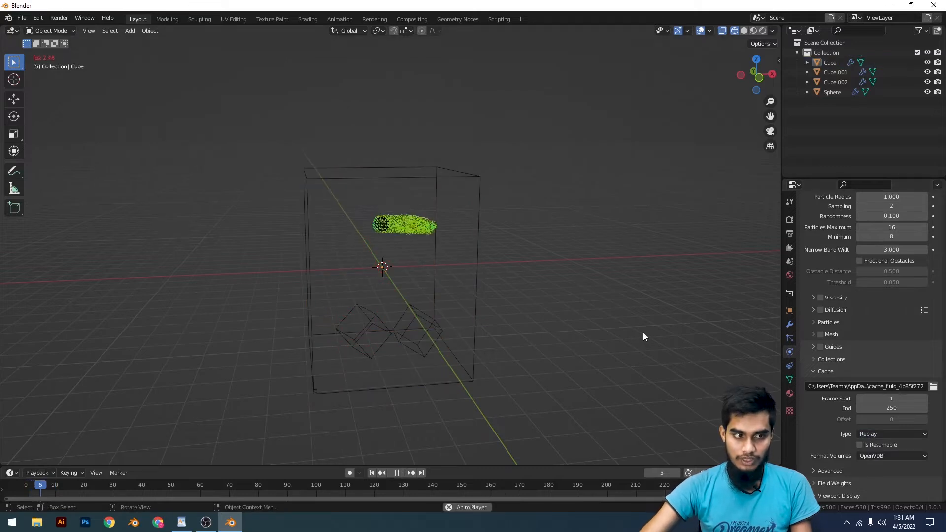
pyautogui.press('KP_1')
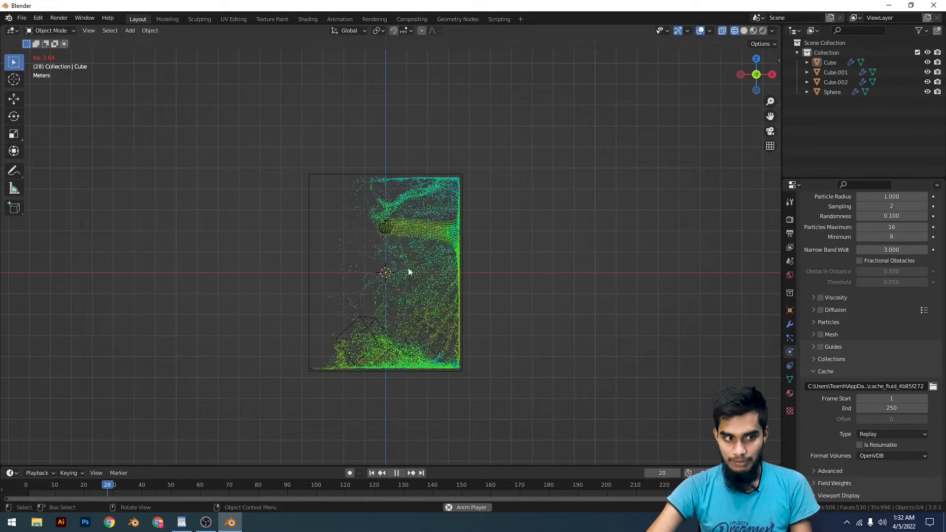
pyautogui.press('space')
# - Examine the horizontal liquid jet from other sides while playing on to frame 38, and return to the front view
pyautogui.moveTo(369, 246); pyautogui.dragTo(501, 298, button='middle')
pyautogui.scroll(5, 493, 301)
pyautogui.press('space')
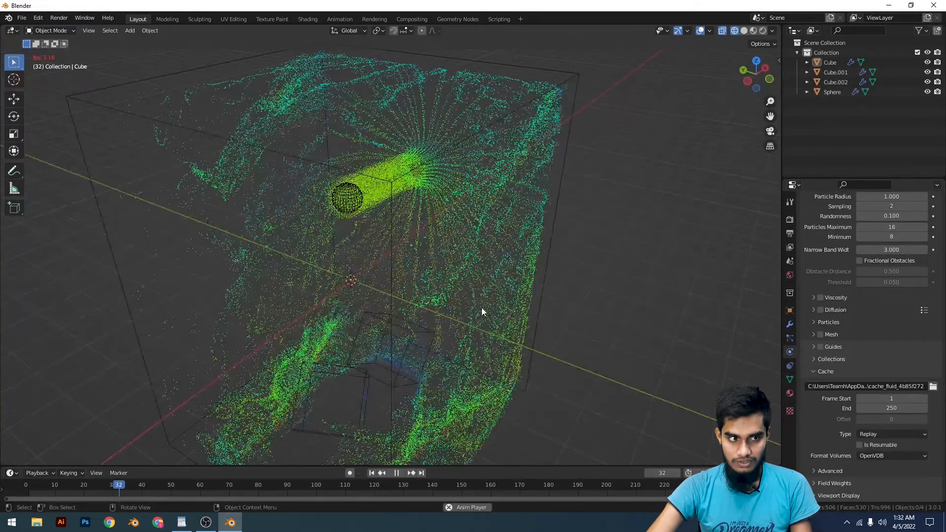
pyautogui.press('space')
pyautogui.scroll(-5, 498, 308)
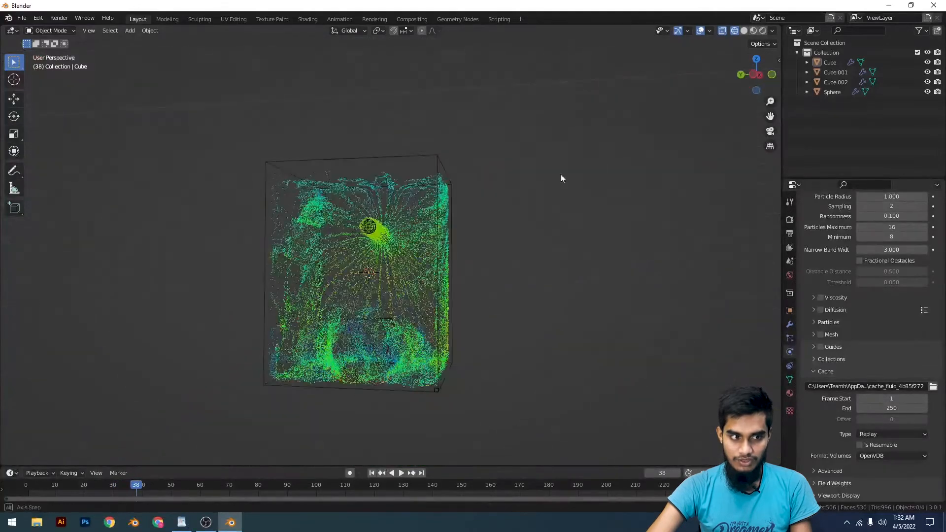
pyautogui.moveTo(560, 177); pyautogui.dragTo(479, 259, button='middle')
pyautogui.scroll(-6, 562, 259)
pyautogui.press('KP_1')
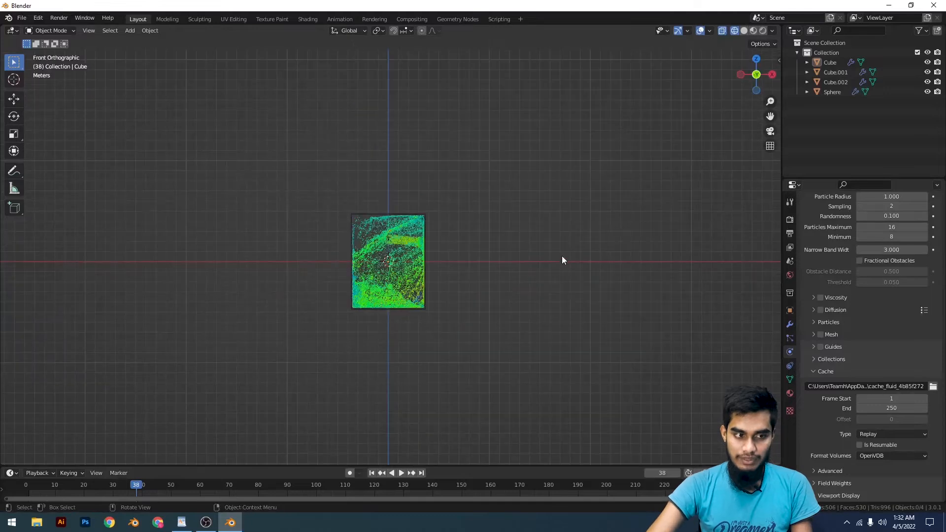
# - Scale the box domain along X to about three times its width and apply the object transform
pyautogui.click(422, 276)
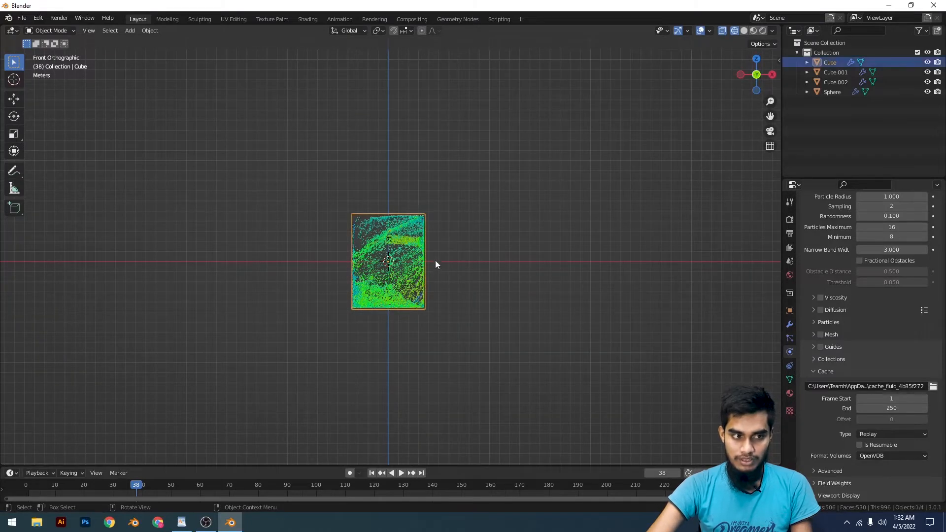
pyautogui.press('s')
pyautogui.press('x')
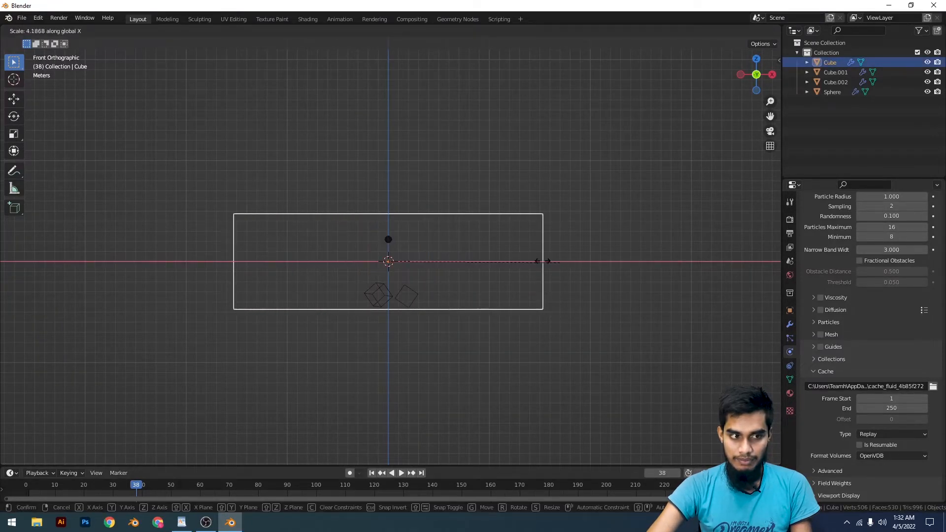
pyautogui.click(517, 258)
pyautogui.hotkey('ctrl', 'a')
pyautogui.click(516, 253)
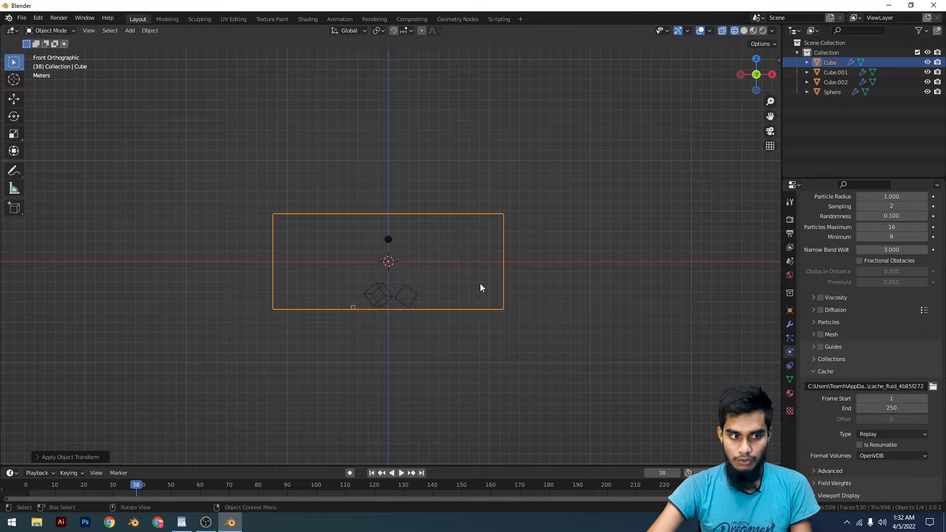
# - Reselect Replay as the widened domain's cache type and return to frame 1
pyautogui.scroll(2, 483, 286)
pyautogui.scroll(-1, 493, 290)
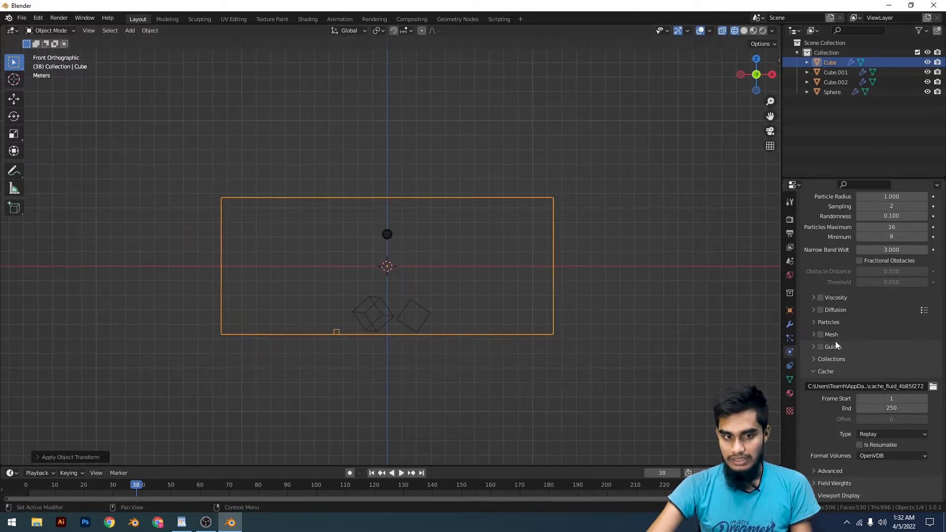
pyautogui.click(880, 434)
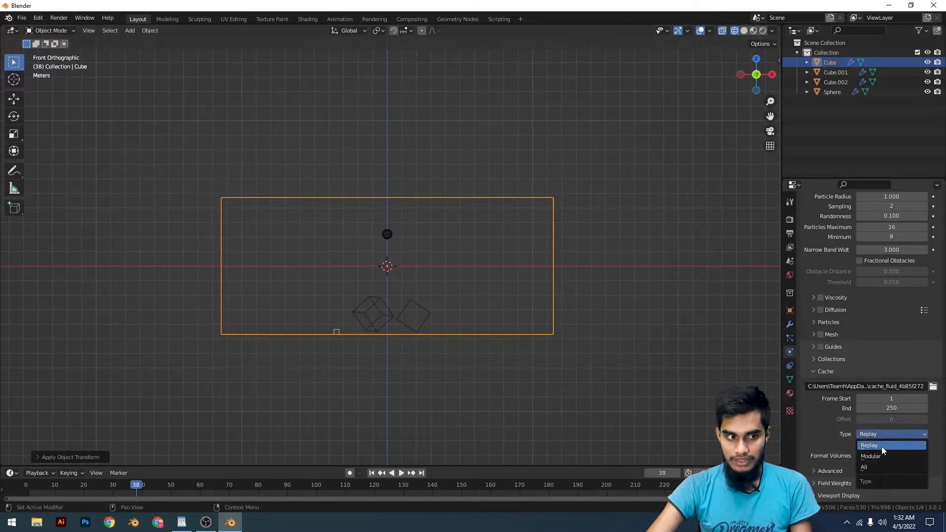
pyautogui.click(628, 328)
pyautogui.hotkey('shift', 'Left')
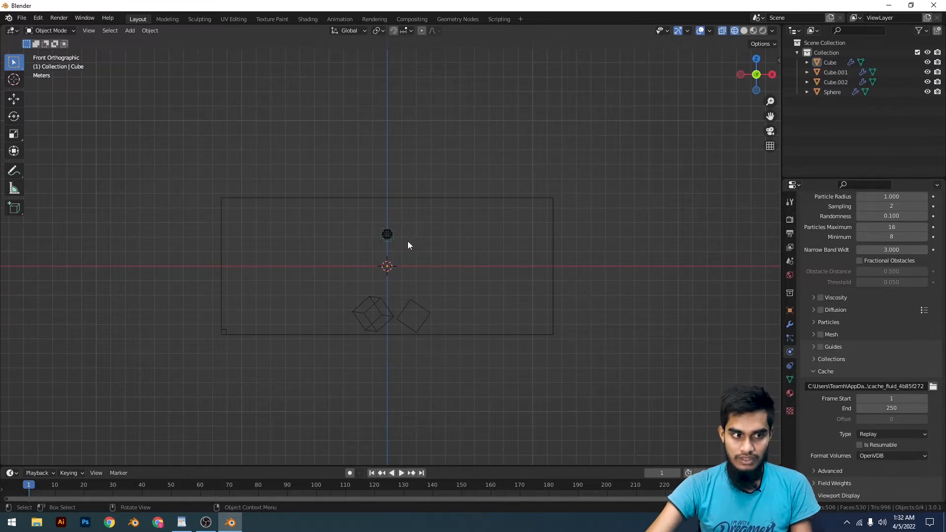
# - Move the sphere along the negative X axis to near the end wall of the domain
pyautogui.click(387, 234)
pyautogui.press('g')
pyautogui.press('x')
pyautogui.click(261, 235)
# - Reset the domain's Replay cache for the moved sphere and play the simulation to frame 144
pyautogui.click(454, 198)
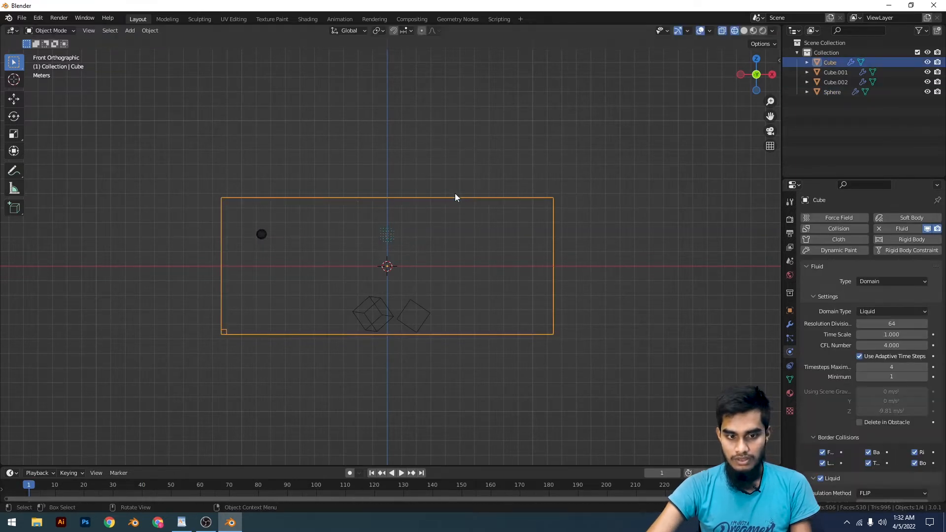
pyautogui.scroll(-15, 852, 424)
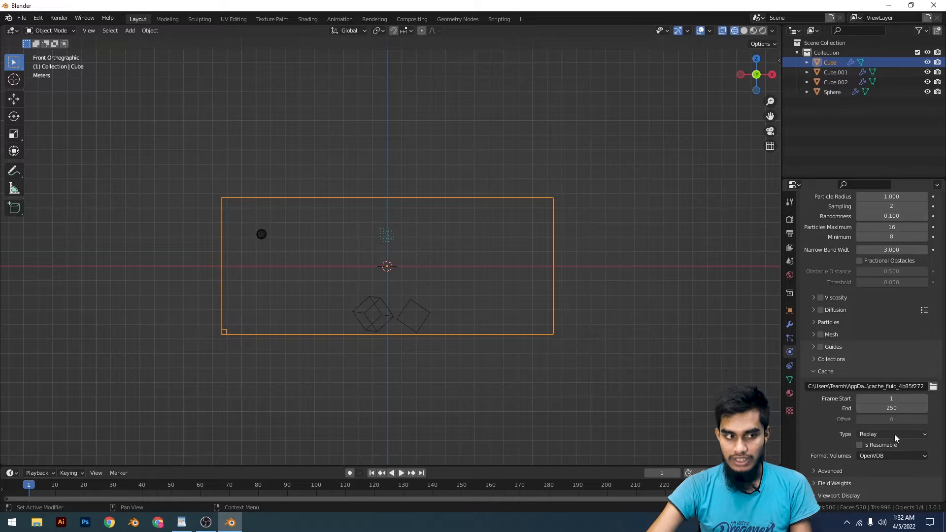
pyautogui.click(894, 434)
pyautogui.click(673, 305)
pyautogui.scroll(1, 650, 309)
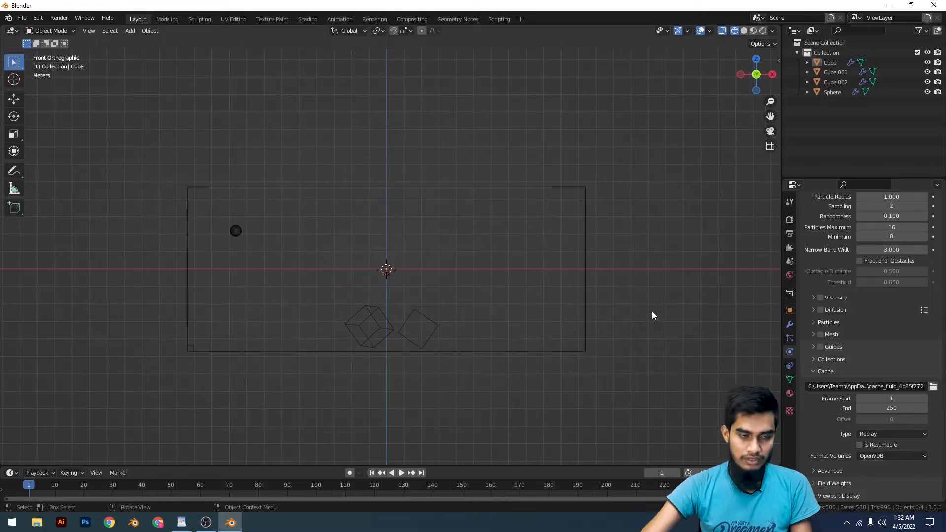
pyautogui.press('space')
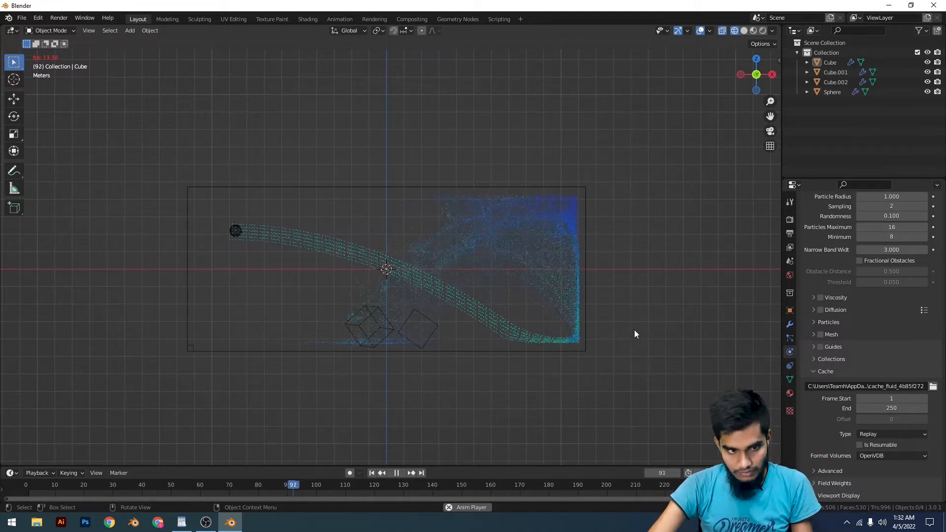
pyautogui.moveTo(646, 323); pyautogui.dragTo(461, 260, button='middle')
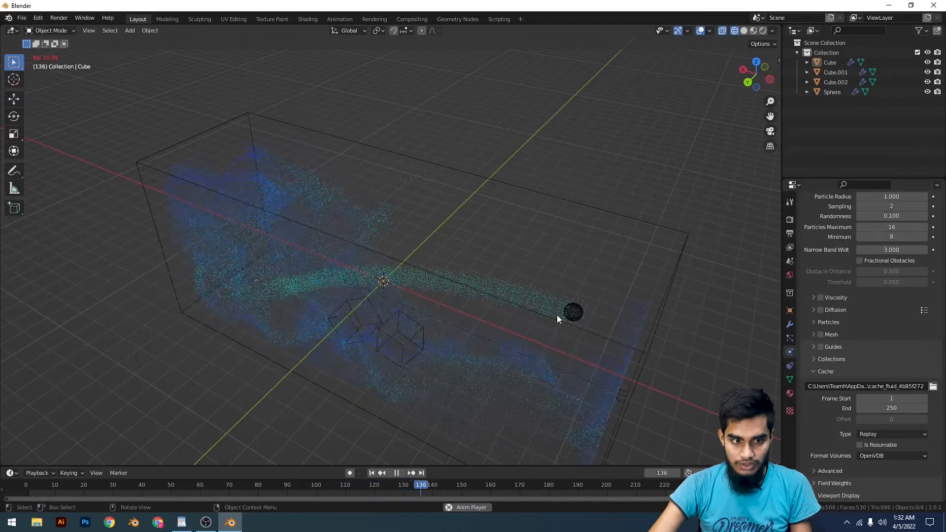
pyautogui.press('space')
# - View the arcing liquid stream from other angles and play on to frame 178, ending in the front view
pyautogui.scroll(-5, 565, 316)
pyautogui.moveTo(565, 316); pyautogui.dragTo(397, 279, button='middle')
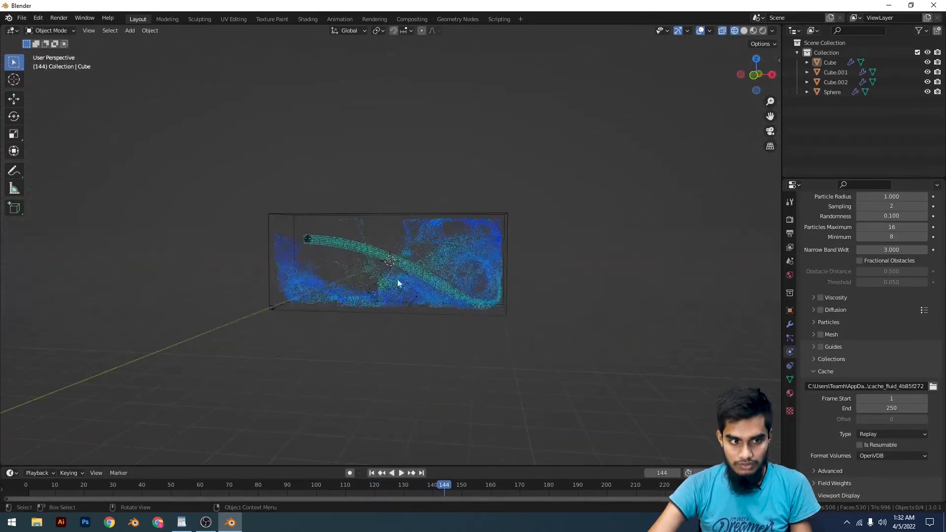
pyautogui.press('space')
pyautogui.press('KP_1')
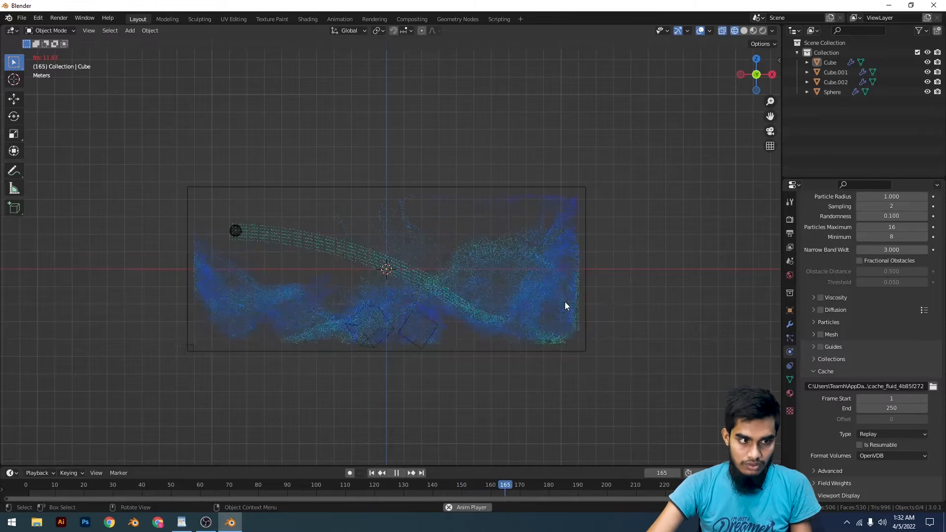
pyautogui.press('space')
pyautogui.moveTo(451, 269); pyautogui.dragTo(471, 267, button='middle')
pyautogui.press('KP_1')
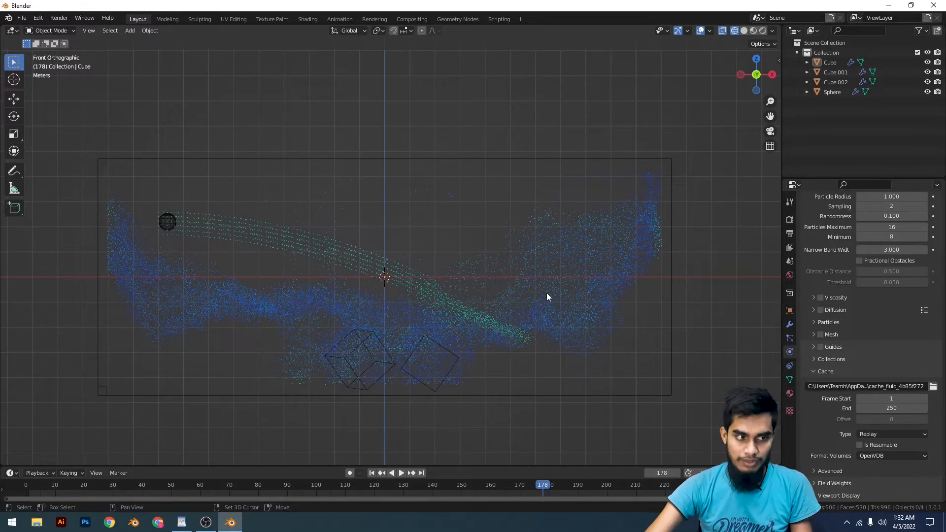
# - Replay the simulation from the first frame to frame 124 and select the inflow sphere
pyautogui.hotkey('shift', 'Left')
pyautogui.press('space')
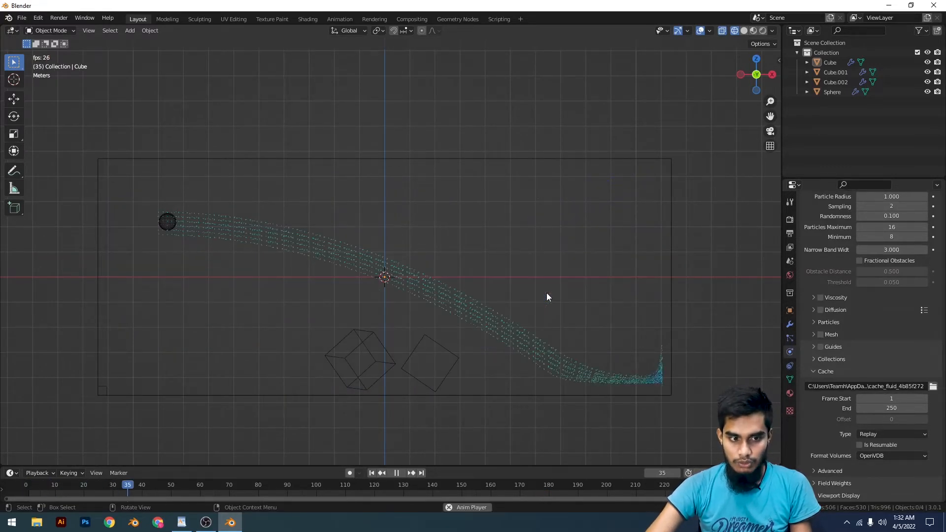
pyautogui.click(167, 226)
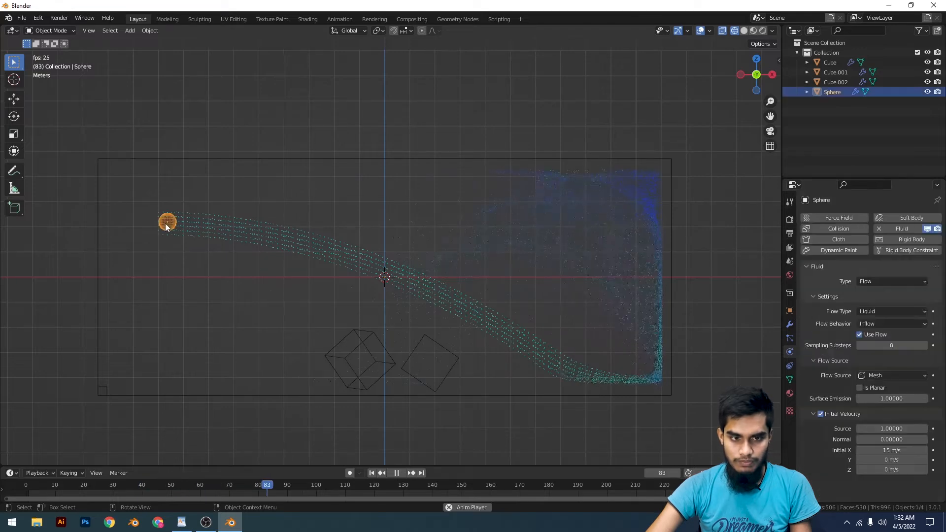
pyautogui.press('space')
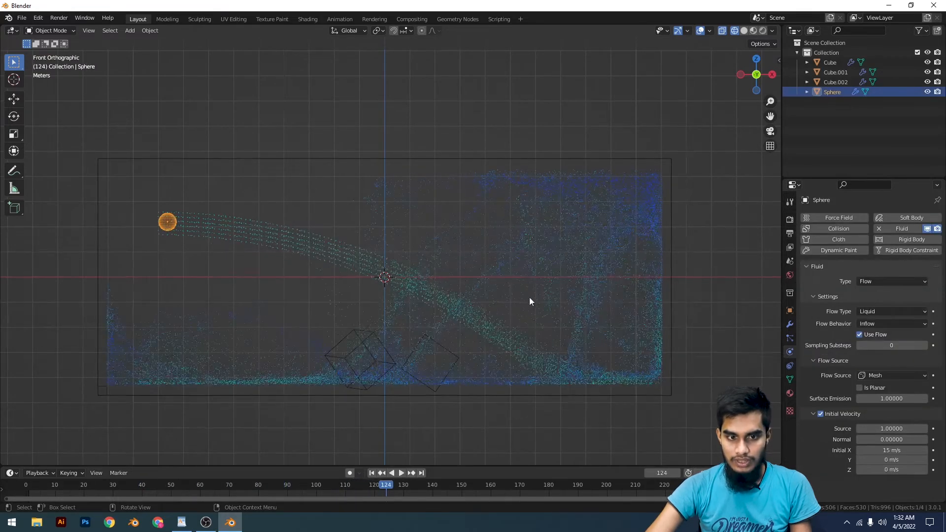
pyautogui.scroll(-2, 542, 301)
pyautogui.scroll(3, 553, 307)
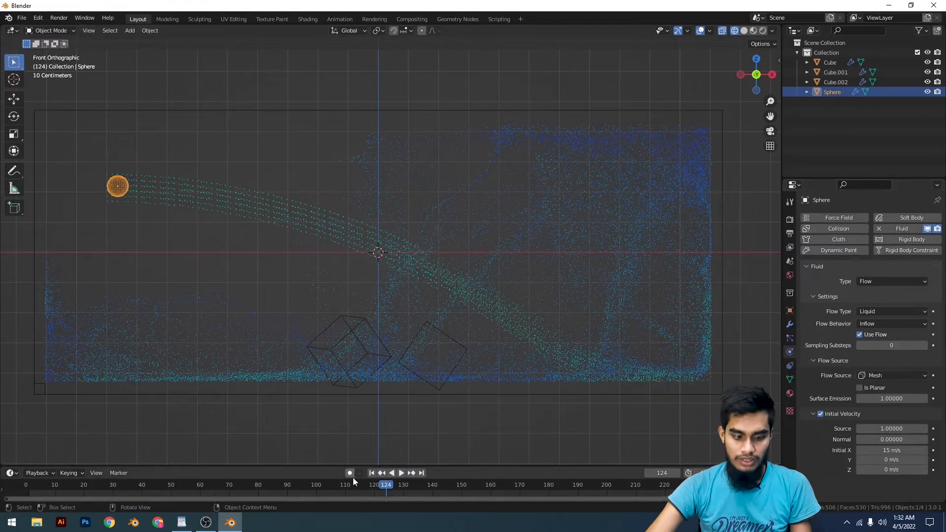
# - Keyframe the sphere's Use Flow setting as enabled at frame 1 and disabled at frame 90
pyautogui.hotkey('shift', 'Left')
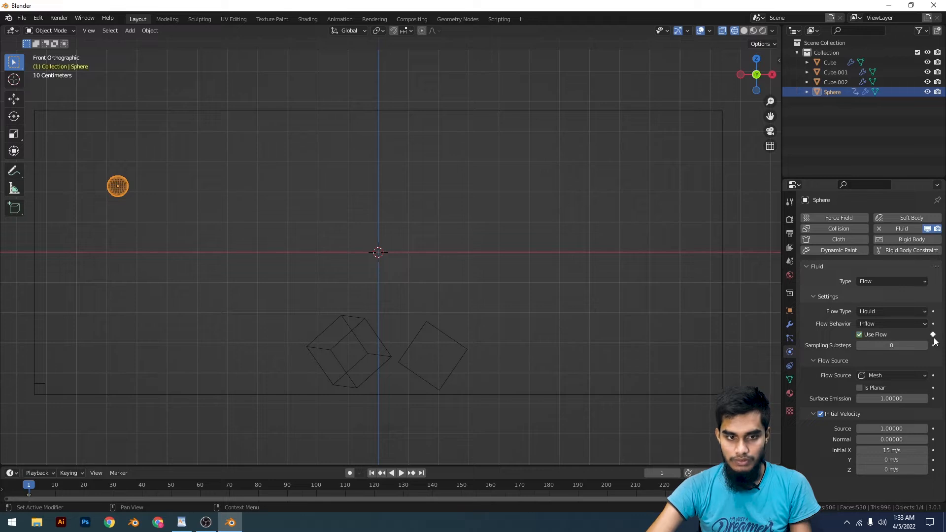
pyautogui.press('space')
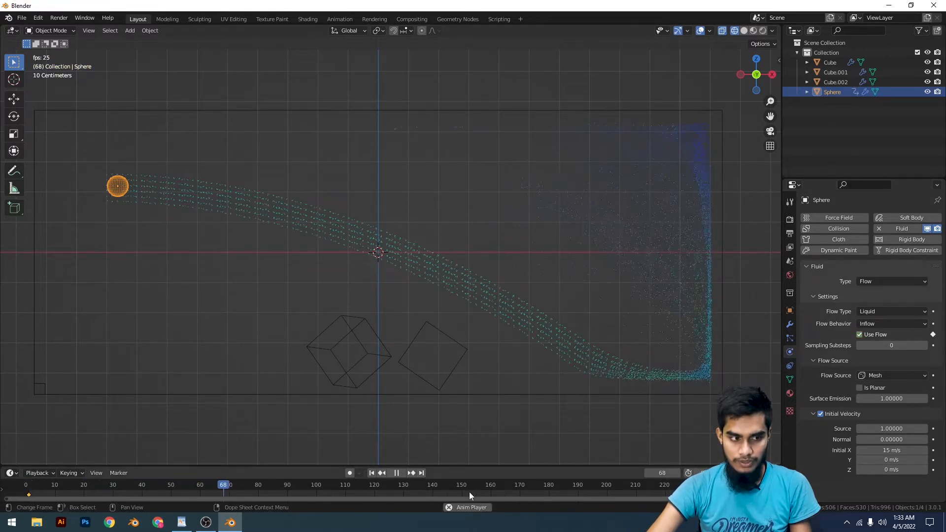
pyautogui.press('space')
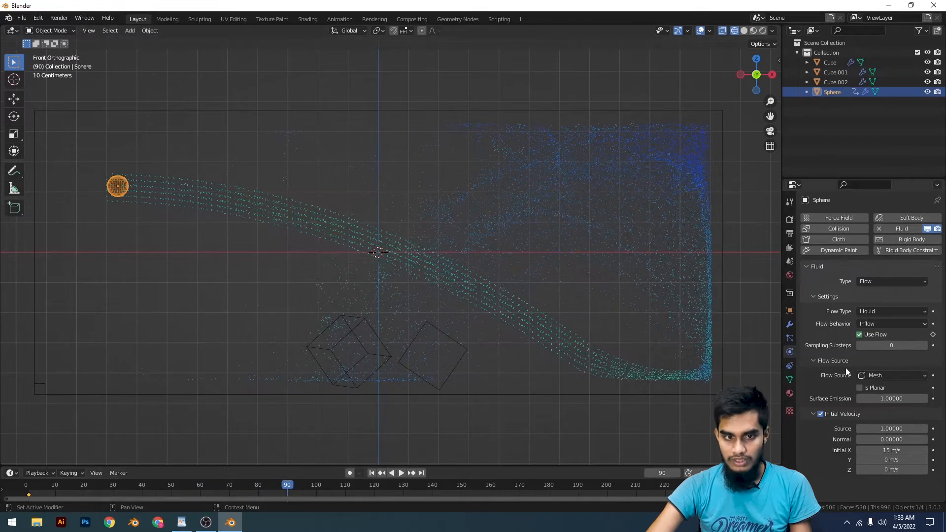
pyautogui.click(862, 334)
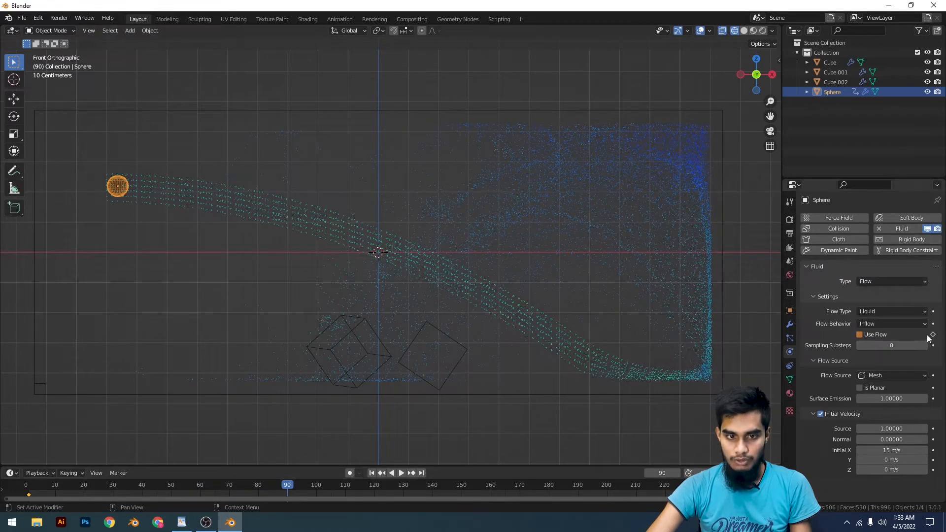
# - Replay the simulation from the first frame to frame 126 to check the animated inflow
pyautogui.click(706, 400)
pyautogui.scroll(-5, 696, 389)
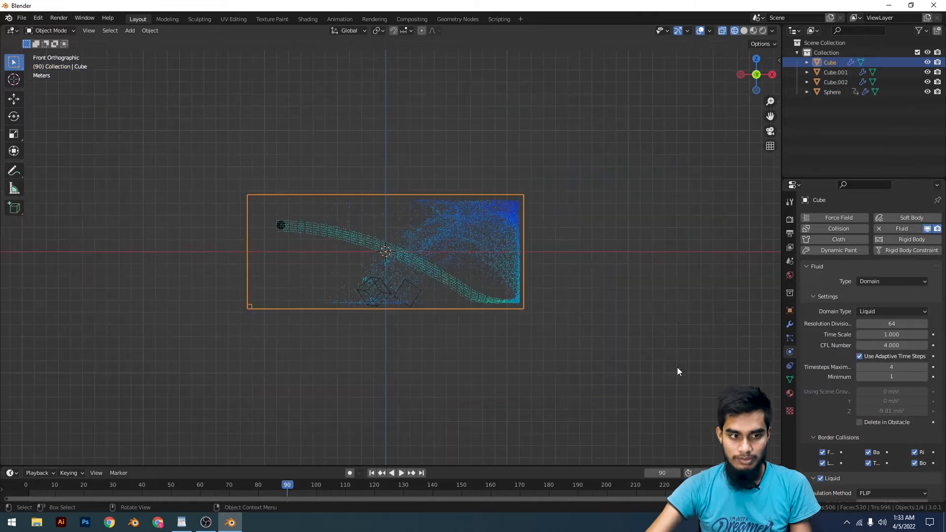
pyautogui.click(681, 344)
pyautogui.hotkey('shift', 'Left')
pyautogui.press('space')
pyautogui.scroll(5, 681, 348)
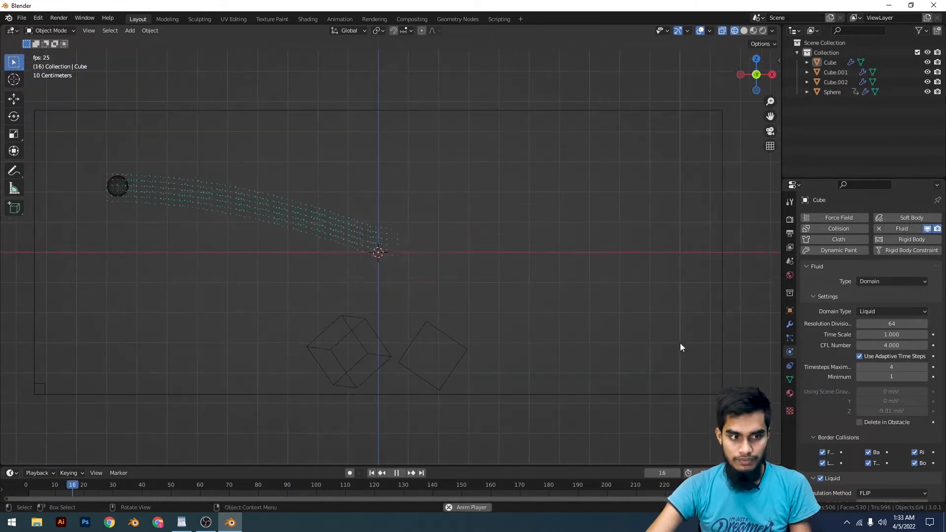
pyautogui.scroll(-2, 688, 332)
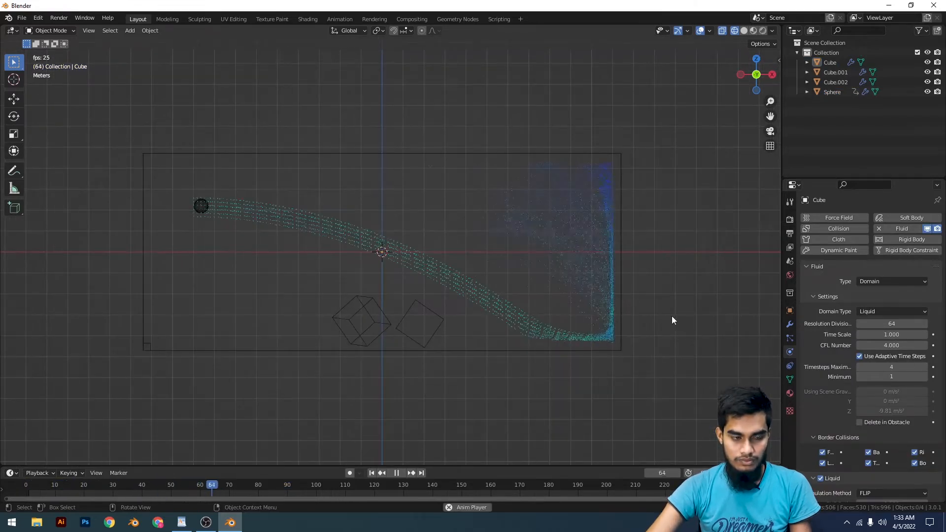
pyautogui.press('space')
# - Reset the domain's fluid cache by reselecting Replay as its cache type
pyautogui.click(622, 339)
pyautogui.scroll(-15, 877, 386)
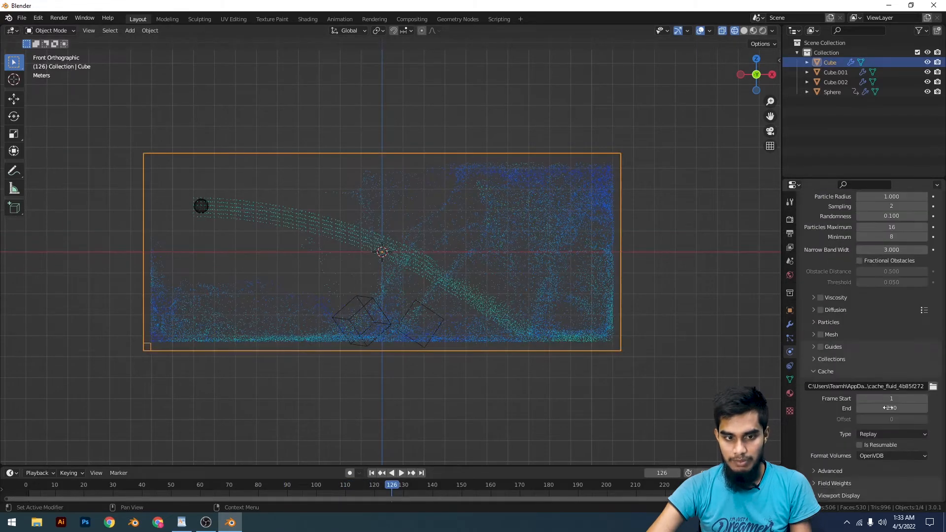
pyautogui.click(887, 433)
pyautogui.click(883, 443)
pyautogui.click(709, 373)
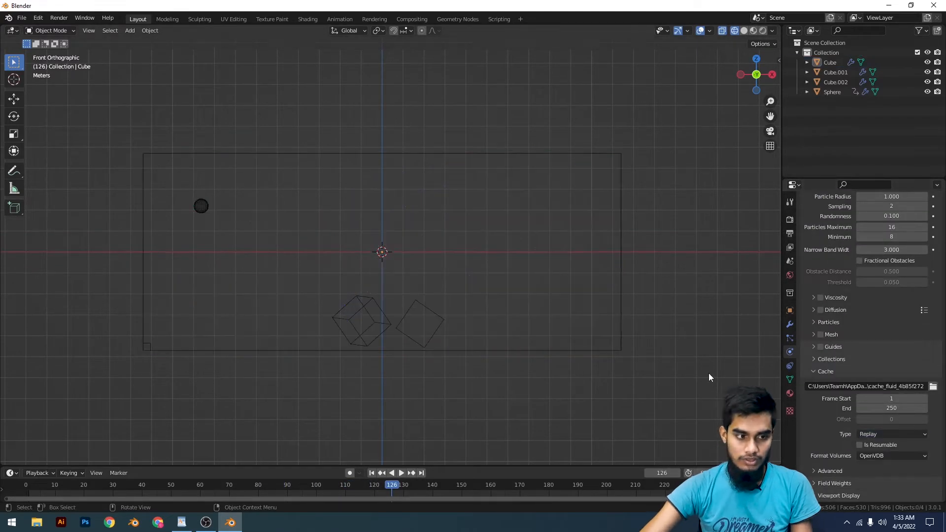
# - Play the recalculated liquid from the first frame to frame 137, view it from another angle and return to the front view
pyautogui.hotkey('shift', 'Left')
pyautogui.press('space')
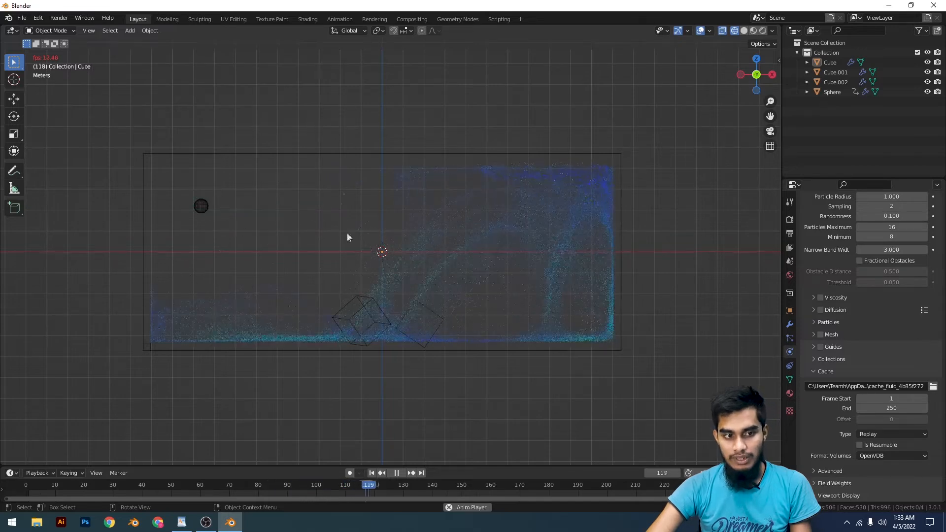
pyautogui.click(623, 352)
pyautogui.press('space')
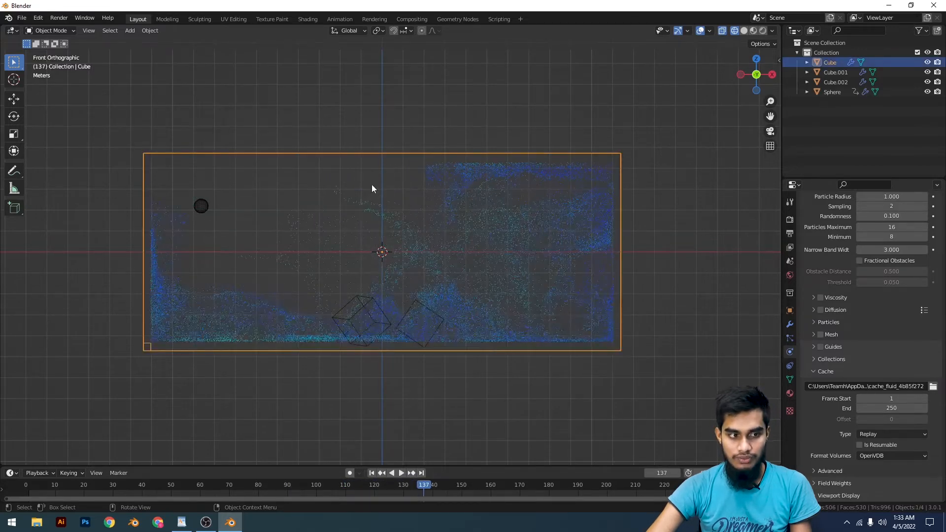
pyautogui.moveTo(372, 188); pyautogui.dragTo(527, 253, button='middle')
pyautogui.press('KP_1')
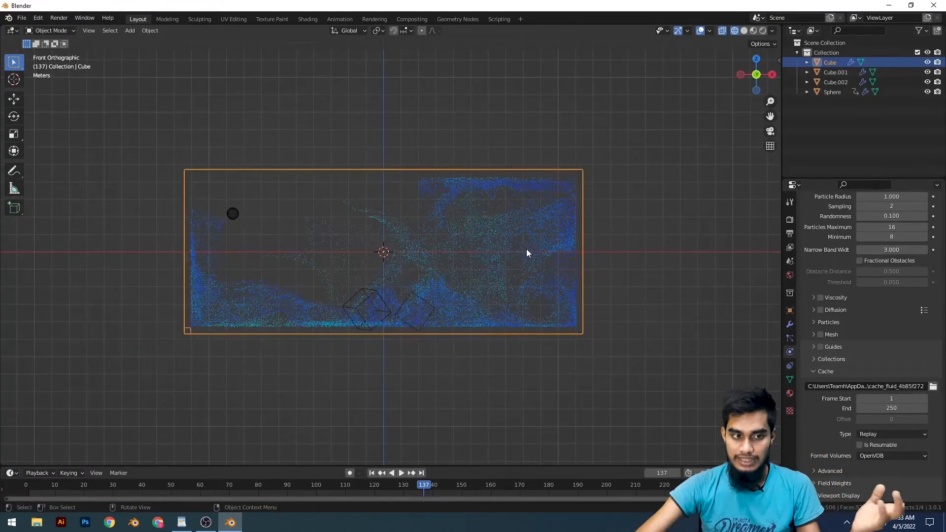
# - Select the domain box and examine its border collision, liquid, particle and cache settings
pyautogui.click(682, 318)
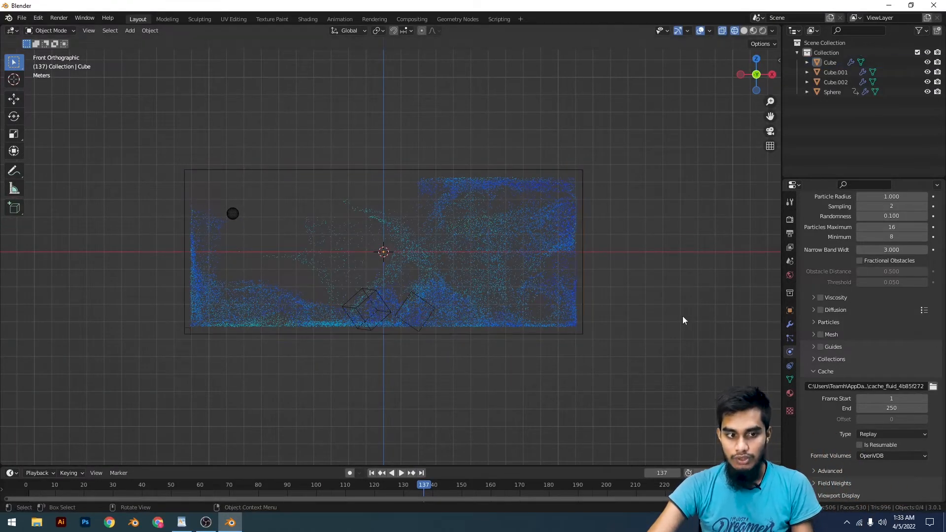
pyautogui.scroll(3, 631, 376)
pyautogui.click(636, 379)
pyautogui.scroll(-5, 616, 336)
pyautogui.scroll(5, 596, 276)
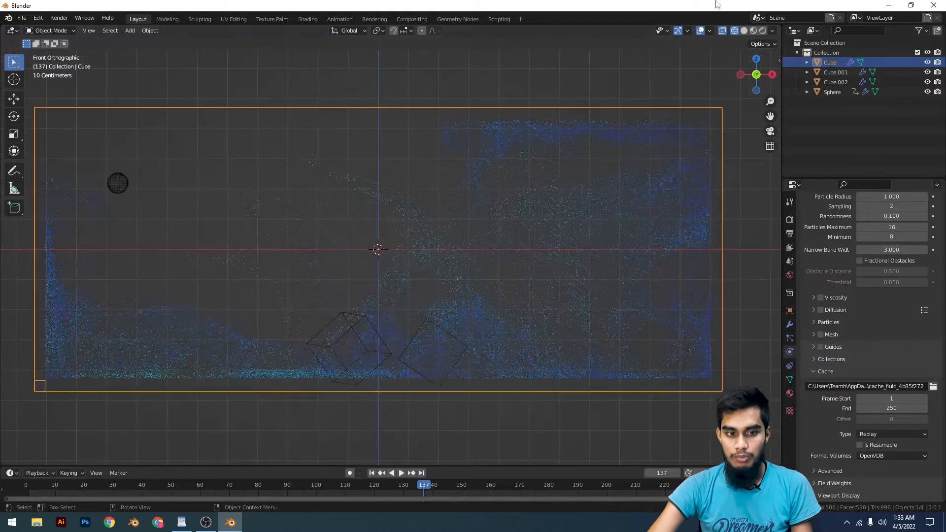
pyautogui.scroll(-5, 576, 219)
pyautogui.scroll(3, 542, 335)
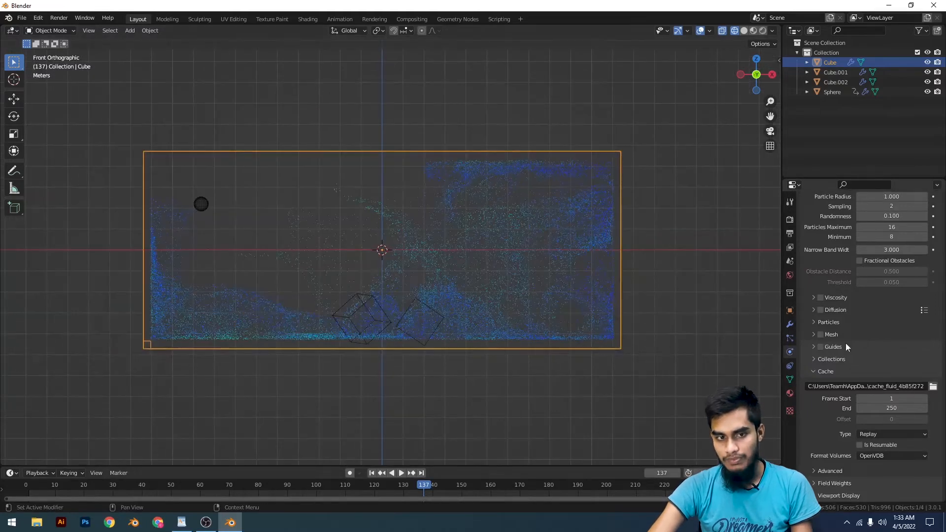
pyautogui.scroll(4, 846, 343)
pyautogui.scroll(4, 840, 331)
pyautogui.scroll(-5, 828, 320)
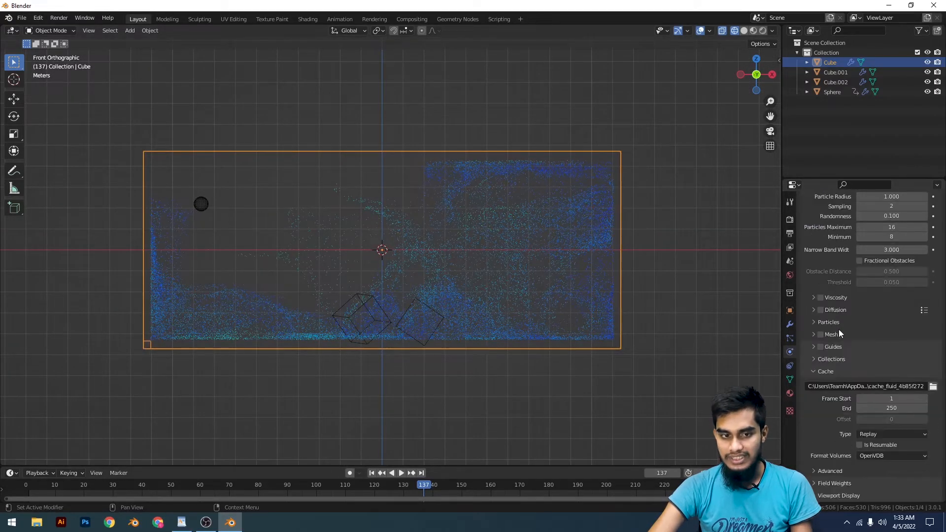
pyautogui.scroll(5, 843, 332)
pyautogui.scroll(8, 849, 339)
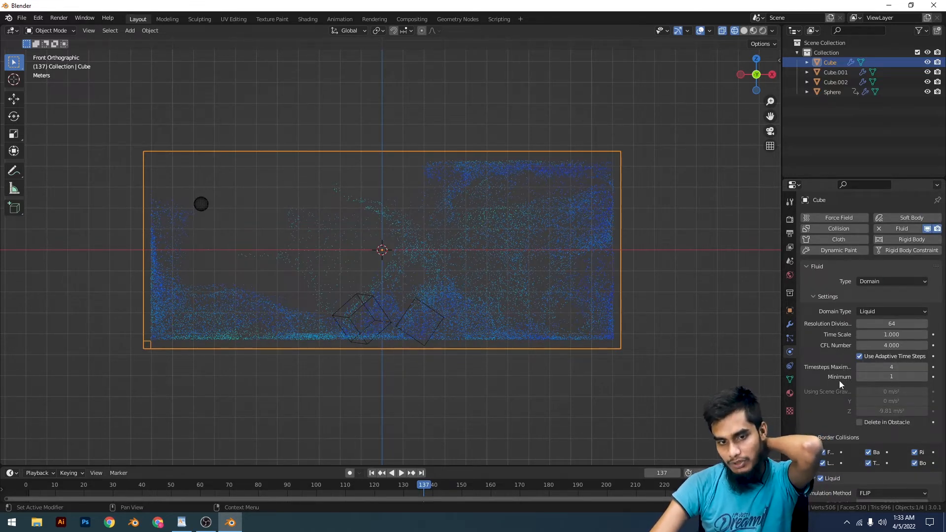
pyautogui.scroll(-5, 839, 387)
pyautogui.scroll(-5, 841, 380)
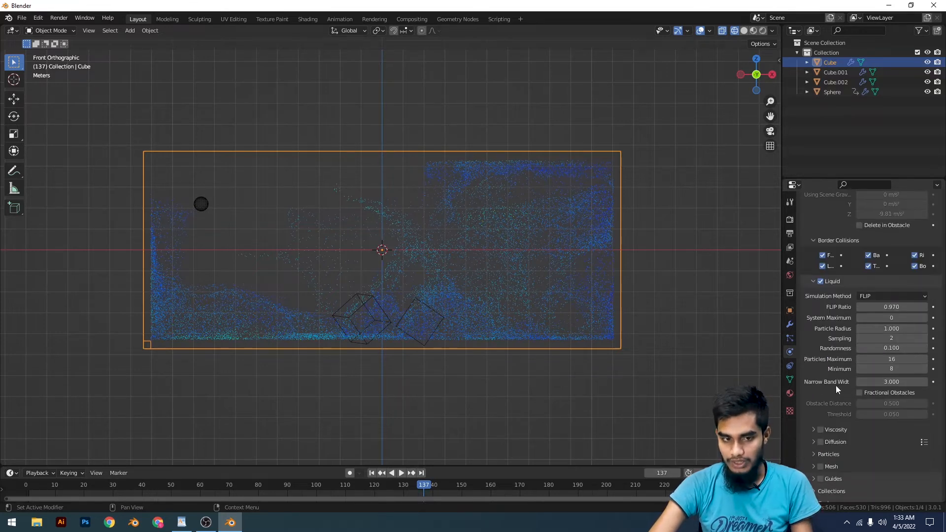
pyautogui.scroll(-6, 831, 386)
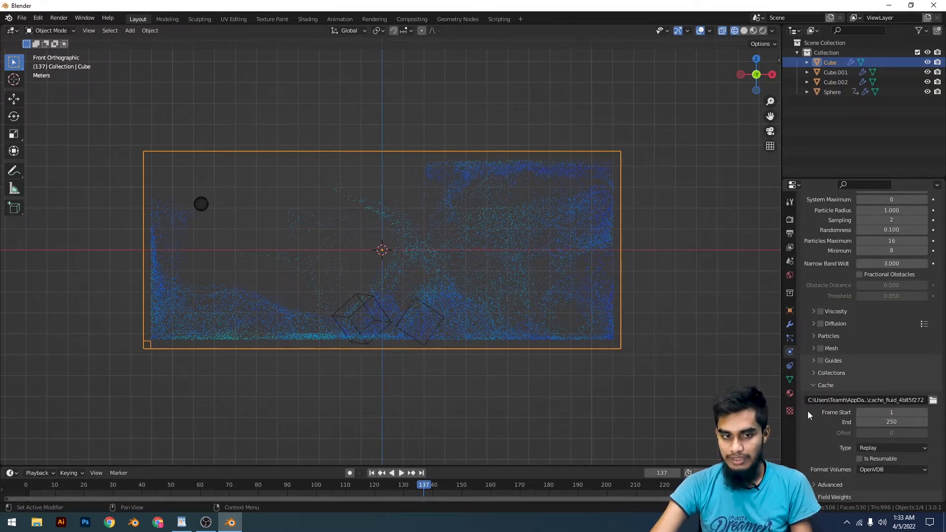
pyautogui.scroll(5, 861, 358)
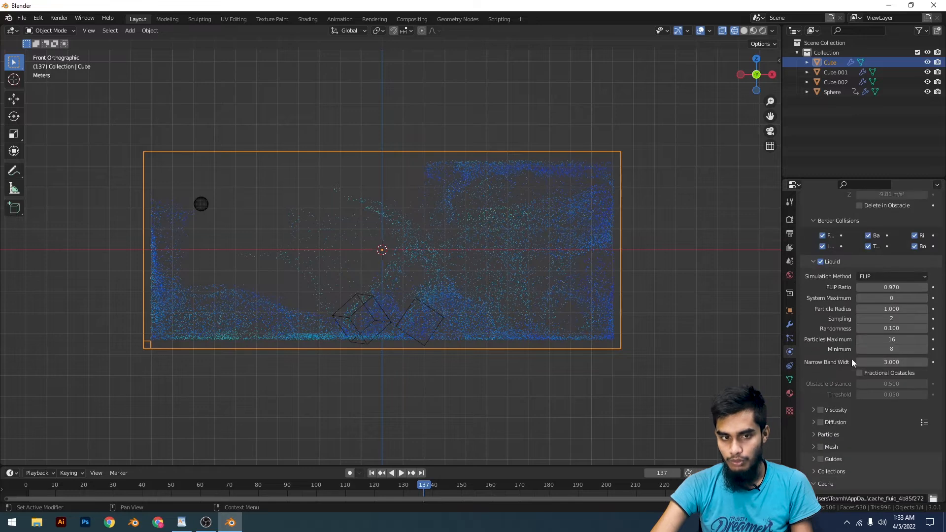
pyautogui.scroll(-4, 852, 359)
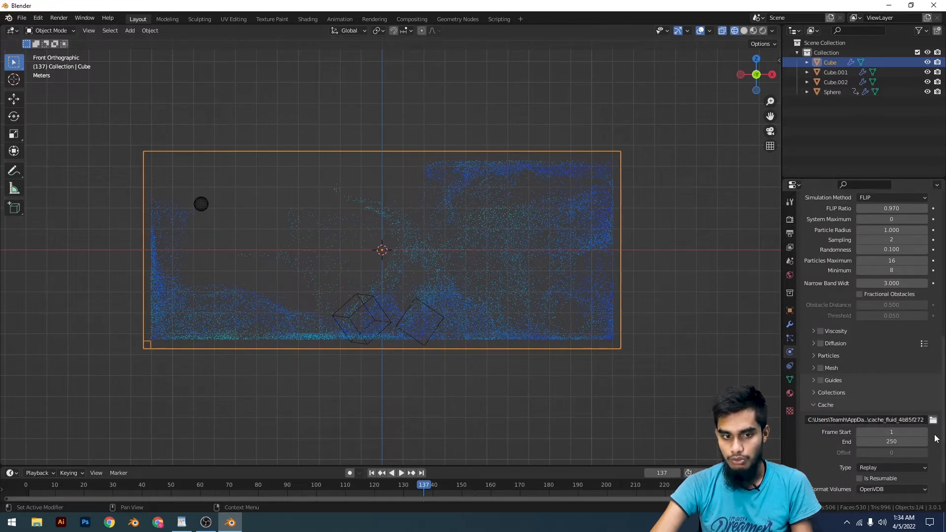
pyautogui.scroll(3, 843, 408)
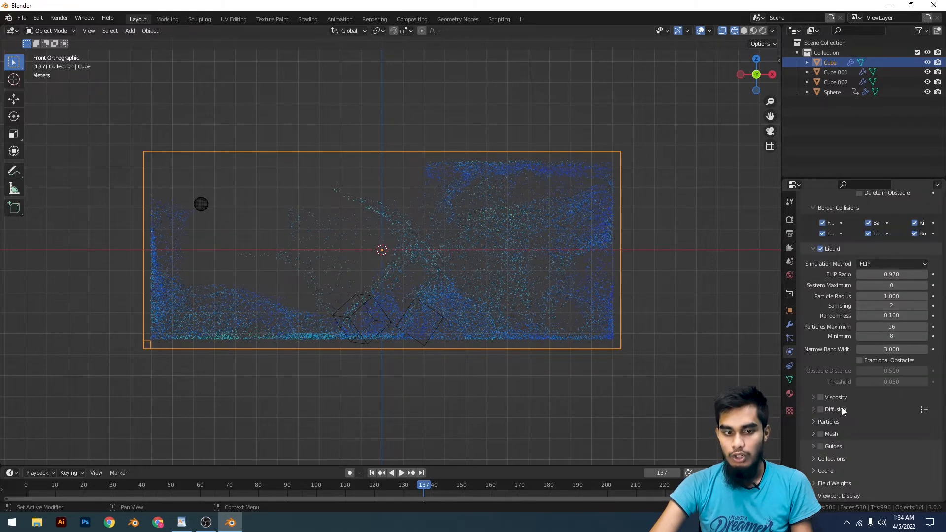
# - Enable mesh generation for the domain's liquid
pyautogui.click(832, 437)
pyautogui.scroll(-4, 833, 437)
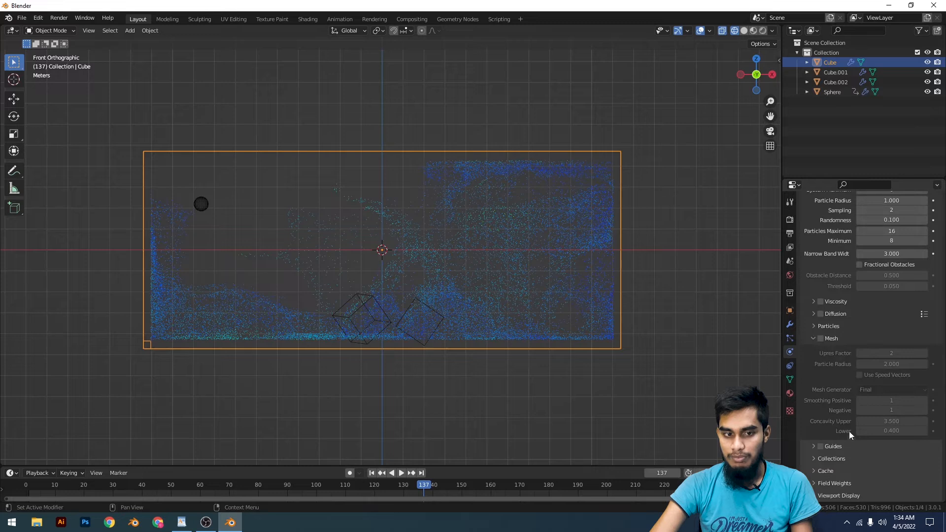
pyautogui.click(822, 338)
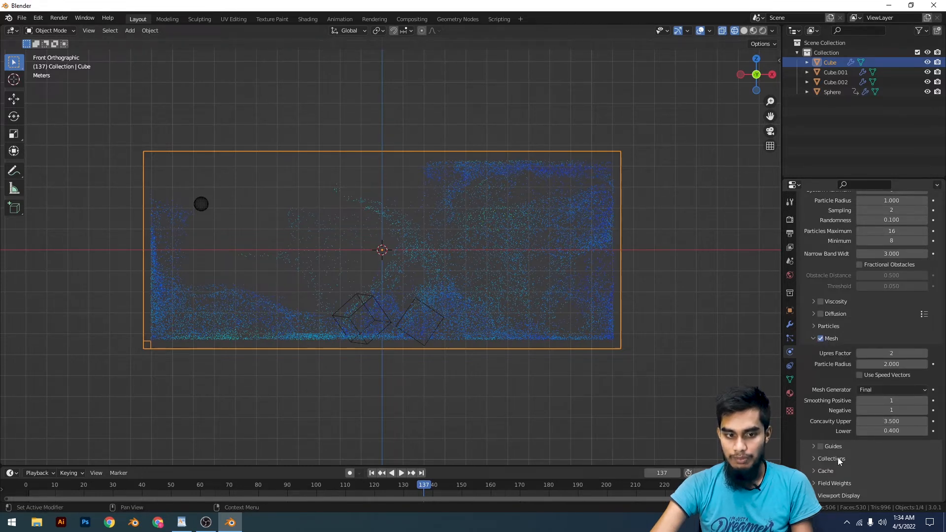
# - Switch the domain's cache type to All
pyautogui.click(827, 471)
pyautogui.scroll(-5, 841, 462)
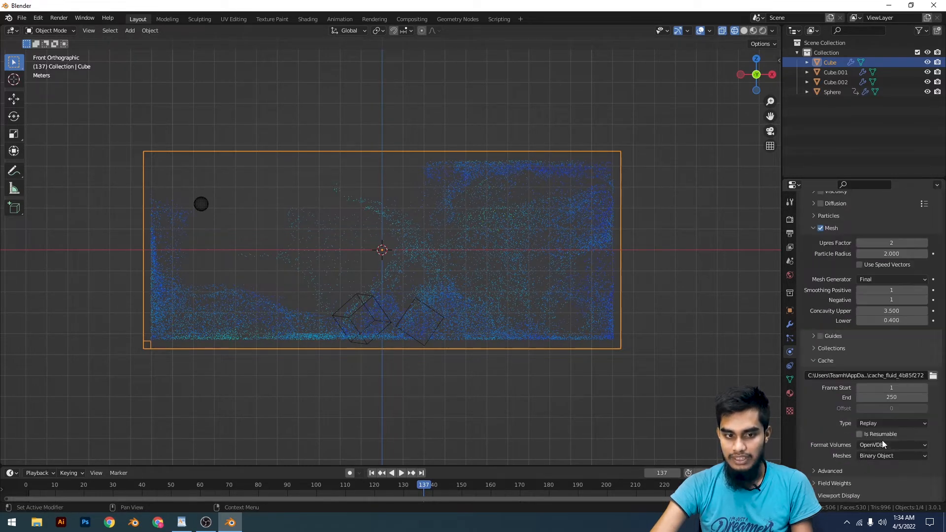
pyautogui.click(890, 425)
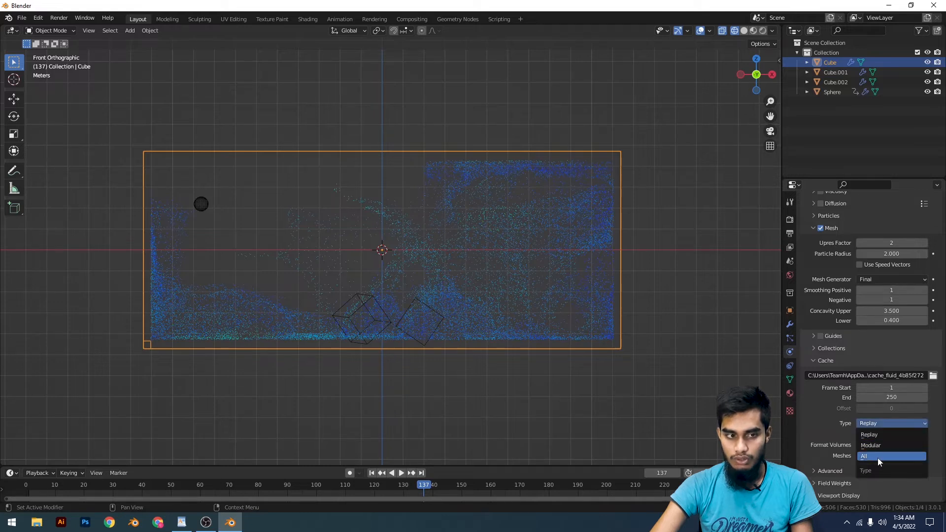
pyautogui.click(877, 457)
pyautogui.click(732, 239)
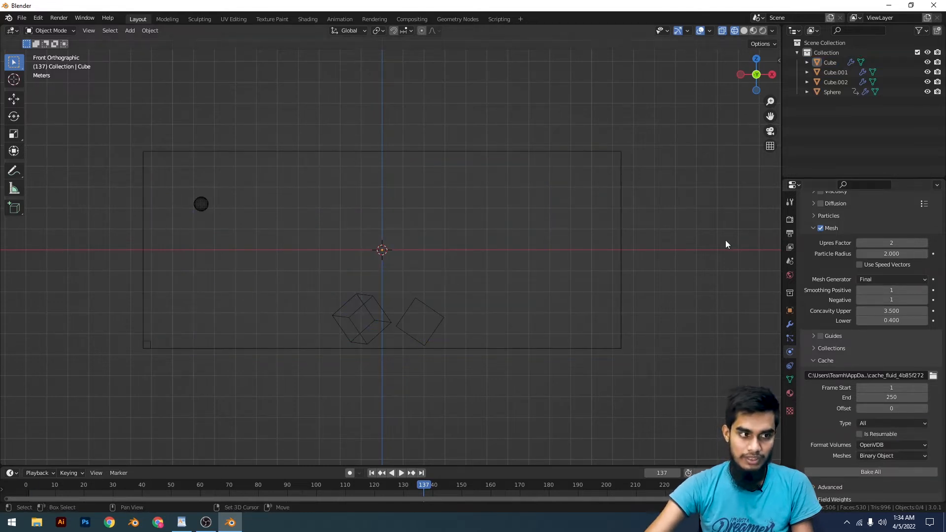
# - Set the domain's cache type back to Replay and go to frame 1
pyautogui.click(621, 337)
pyautogui.click(876, 424)
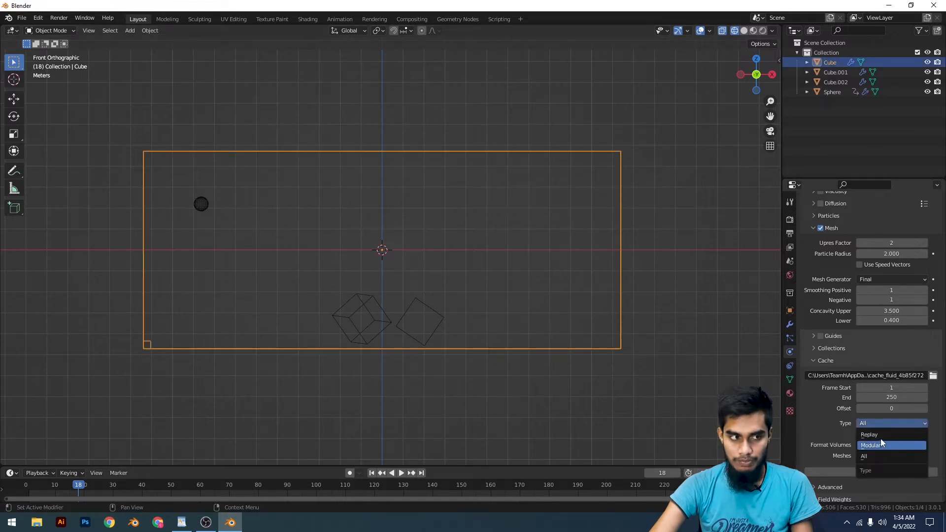
pyautogui.click(880, 436)
pyautogui.click(665, 367)
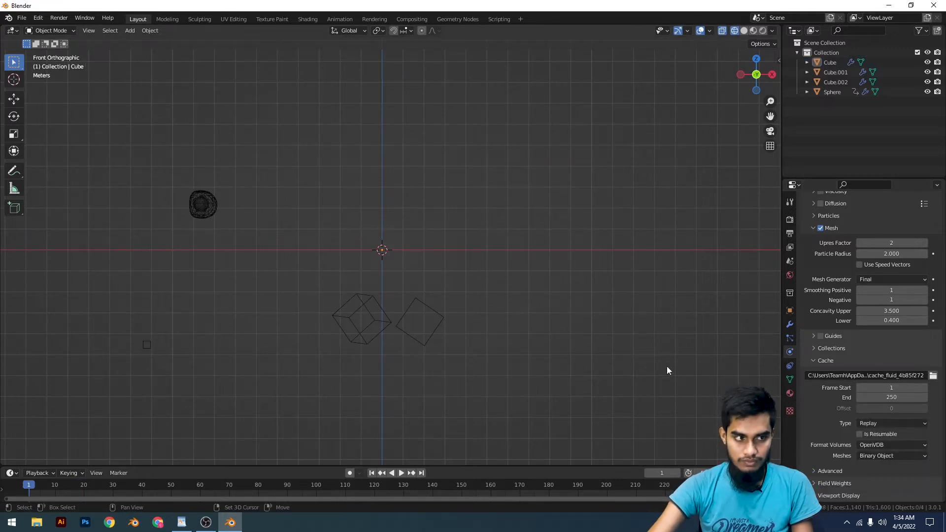
# - Play the meshed liquid simulation and show it in solid shading from an elevated perspective view
pyautogui.press('space')
pyautogui.moveTo(496, 236); pyautogui.dragTo(723, 70, button='middle')
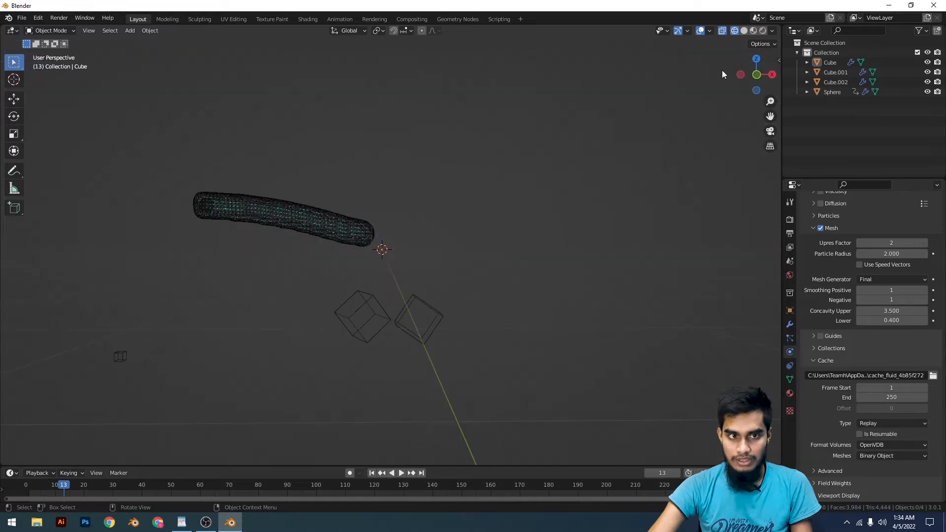
pyautogui.click(744, 30)
pyautogui.moveTo(655, 148); pyautogui.dragTo(629, 185, button='middle')
pyautogui.scroll(-3, 611, 181)
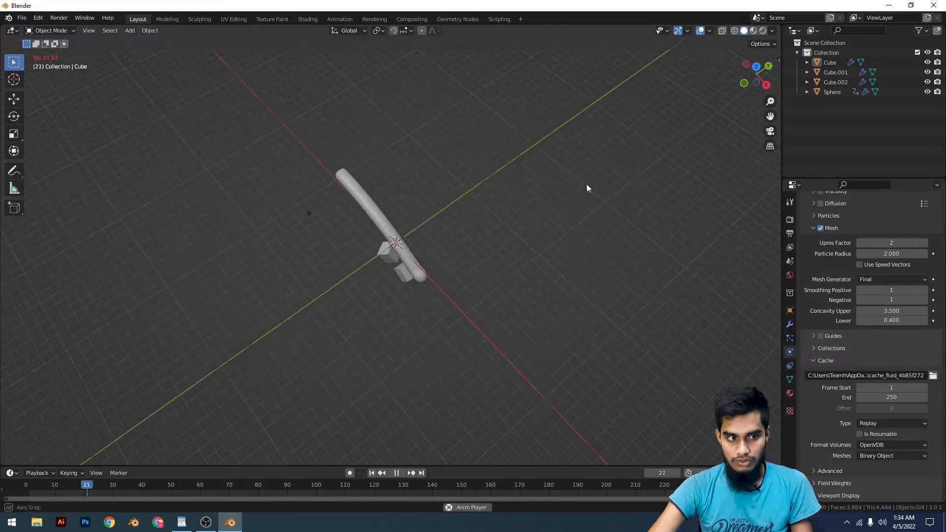
# - Watch the meshed liquid simulation play from several angles, including a close view of the liquid around the cubes
pyautogui.moveTo(562, 237); pyautogui.dragTo(568, 208, button='middle')
pyautogui.scroll(4, 639, 219)
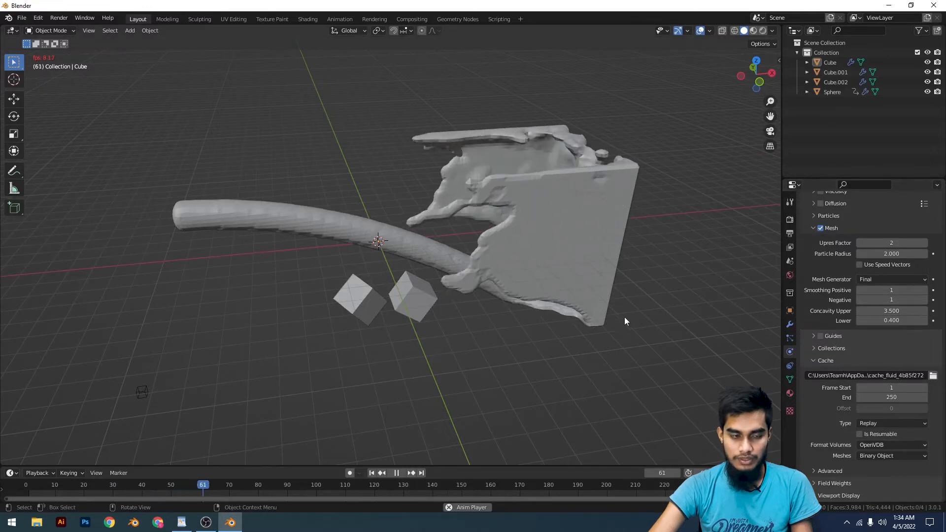
pyautogui.moveTo(527, 228); pyautogui.dragTo(623, 213, button='middle')
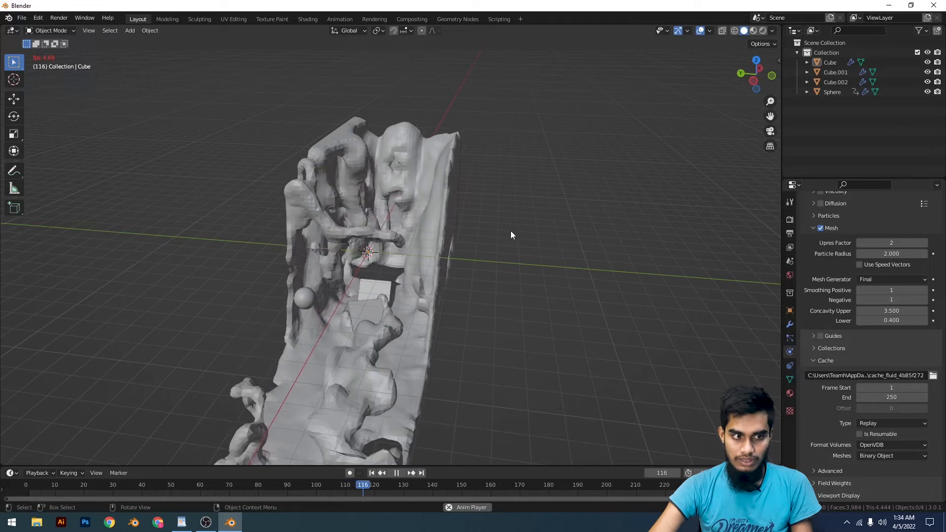
pyautogui.press('space')
pyautogui.moveTo(510, 231); pyautogui.dragTo(468, 238, button='middle')
pyautogui.press('space')
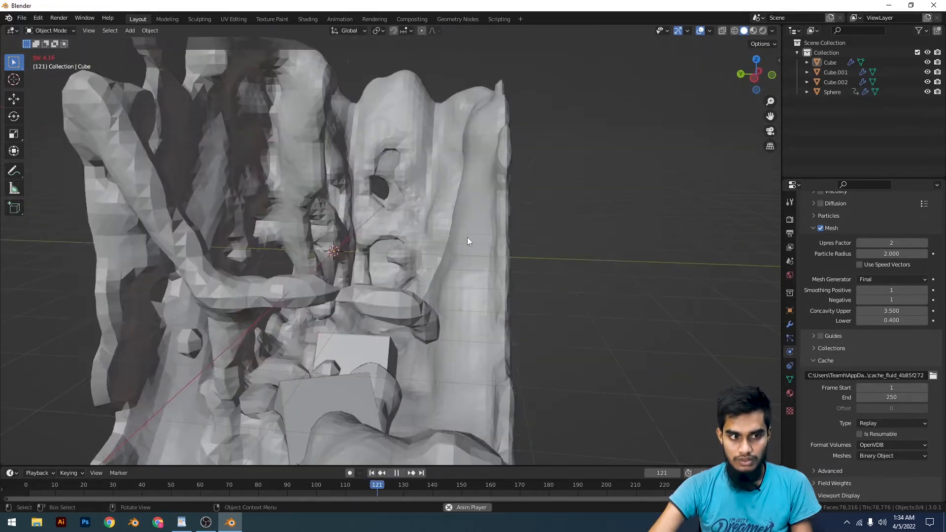
# - Stop playback and shade the liquid mesh smooth
pyautogui.press('space')
pyautogui.click(474, 212)
pyautogui.rightClick(474, 209)
pyautogui.click(474, 210)
pyautogui.click(590, 246)
pyautogui.moveTo(590, 246); pyautogui.dragTo(552, 249, button='middle')
pyautogui.scroll(5, 438, 297)
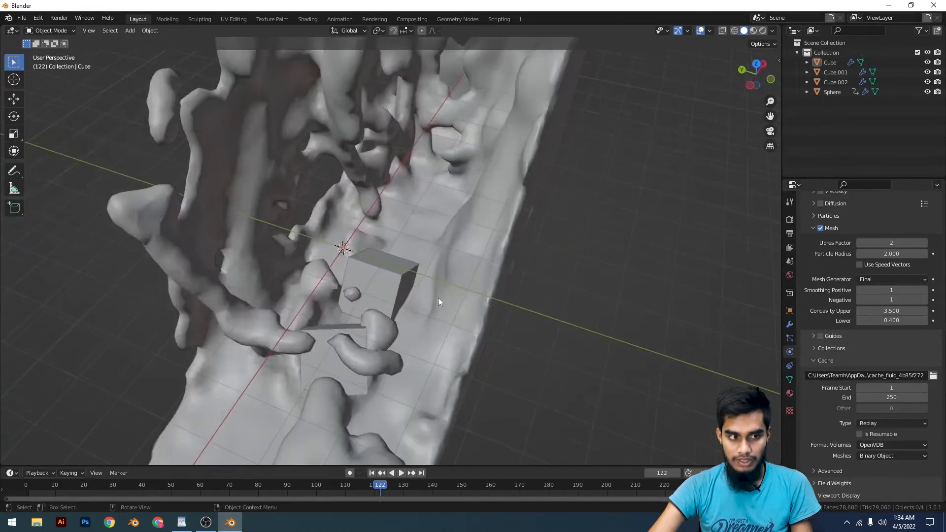
# - Examine the smooth-shaded liquid surface up close and from the side of the domain
pyautogui.click(408, 277)
pyautogui.scroll(-5, 414, 274)
pyautogui.click(586, 201)
pyautogui.moveTo(586, 201); pyautogui.dragTo(493, 220, button='middle')
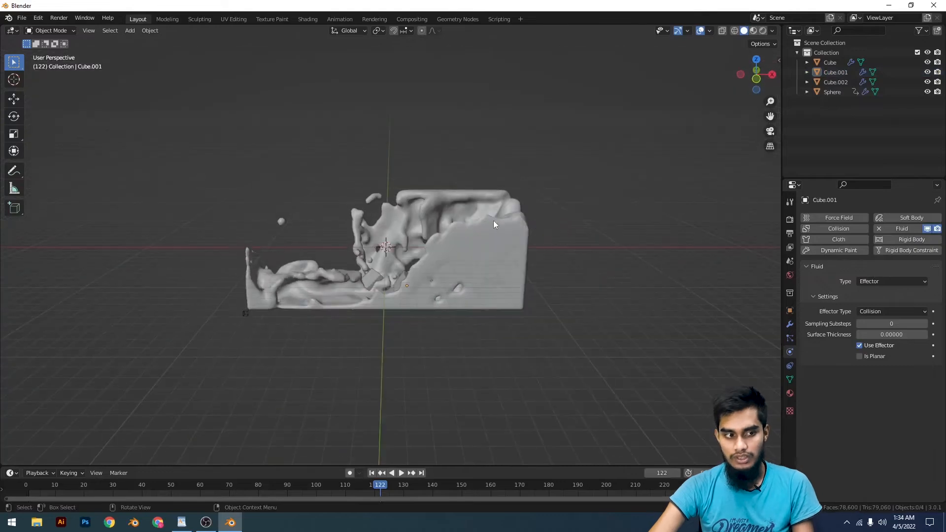
pyautogui.scroll(10, 557, 246)
pyautogui.scroll(-4, 549, 264)
pyautogui.keyDown('shift'); pyautogui.moveTo(549, 264); pyautogui.dragTo(596, 200, button='middle'); pyautogui.keyUp('shift')
pyautogui.scroll(-5, 542, 193)
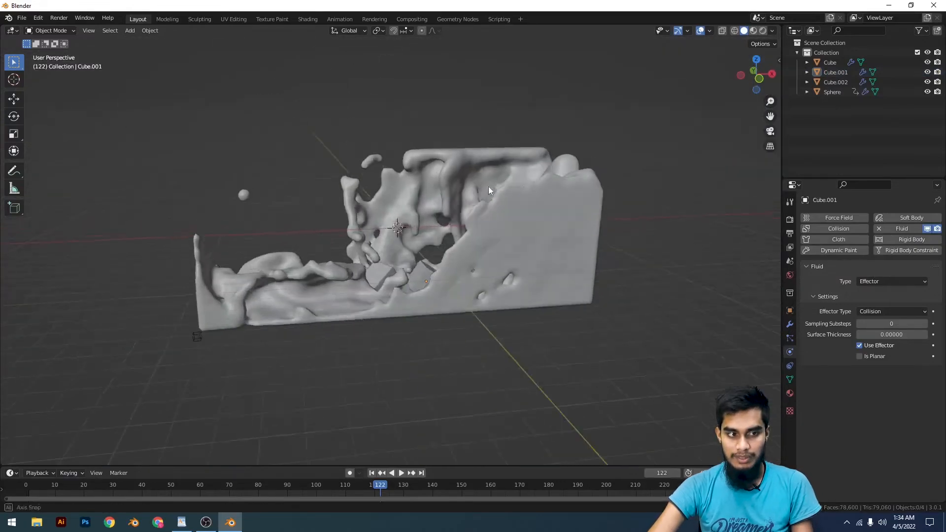
pyautogui.scroll(3, 485, 207)
pyautogui.scroll(-5, 473, 222)
# - Enable Spray particles for the domain's liquid
pyautogui.click(464, 214)
pyautogui.scroll(-15, 827, 361)
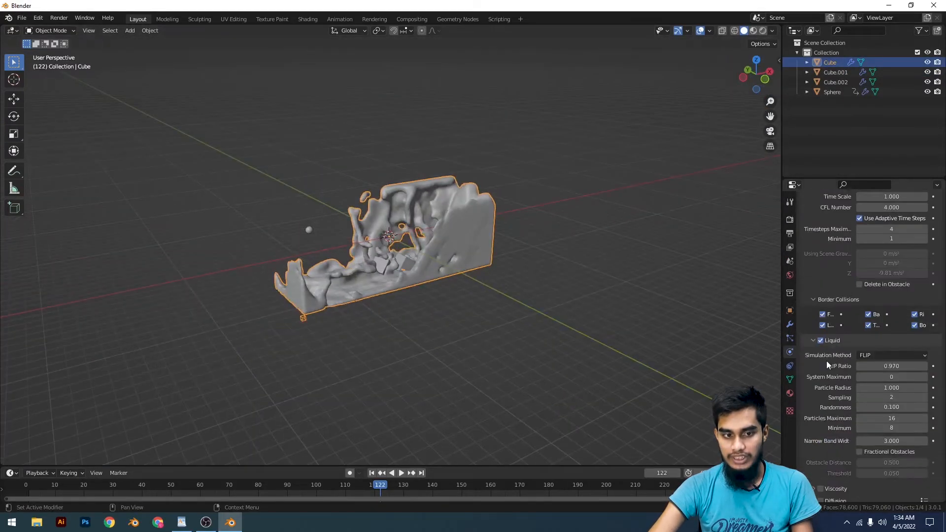
pyautogui.click(833, 306)
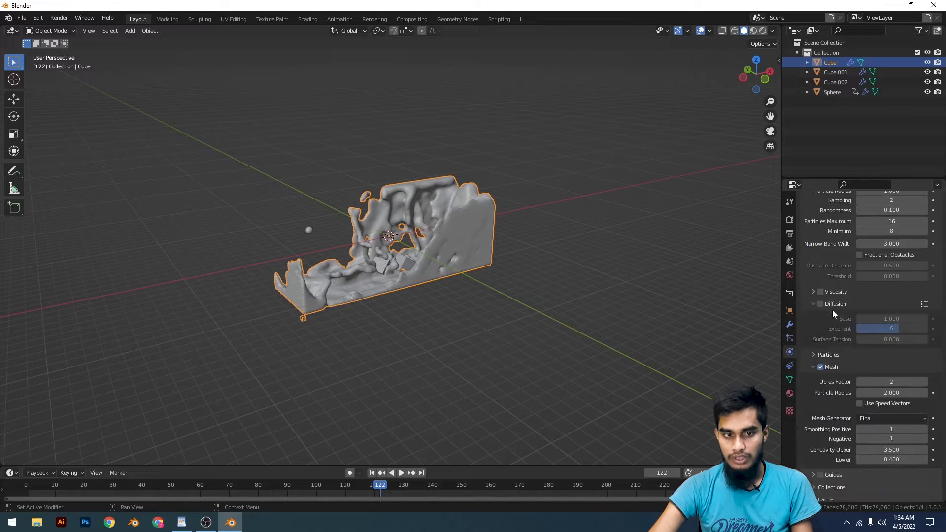
pyautogui.click(835, 356)
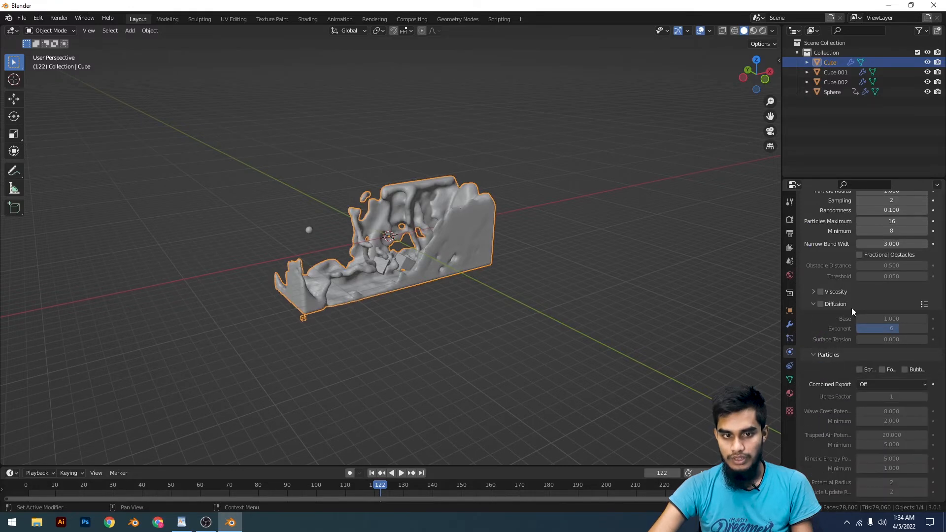
pyautogui.click(848, 305)
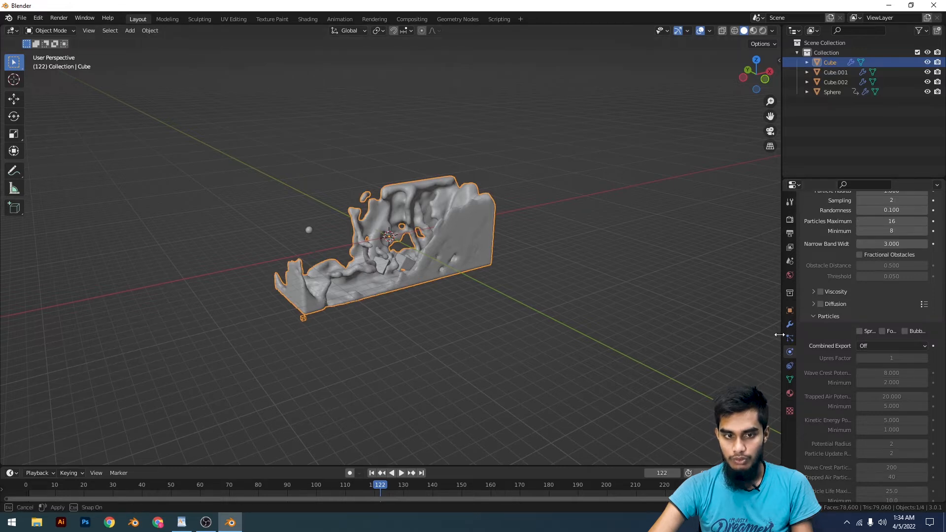
pyautogui.moveTo(780, 335); pyautogui.dragTo(746, 334)
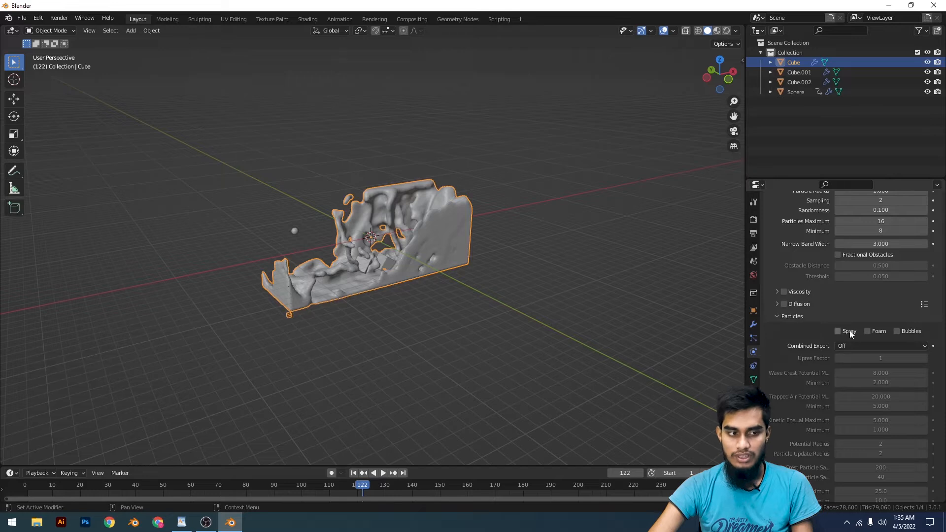
pyautogui.click(850, 330)
# - Return to frame 1 and reapply the Replay cache type on the domain
pyautogui.click(545, 274)
pyautogui.hotkey('shift', 'Left')
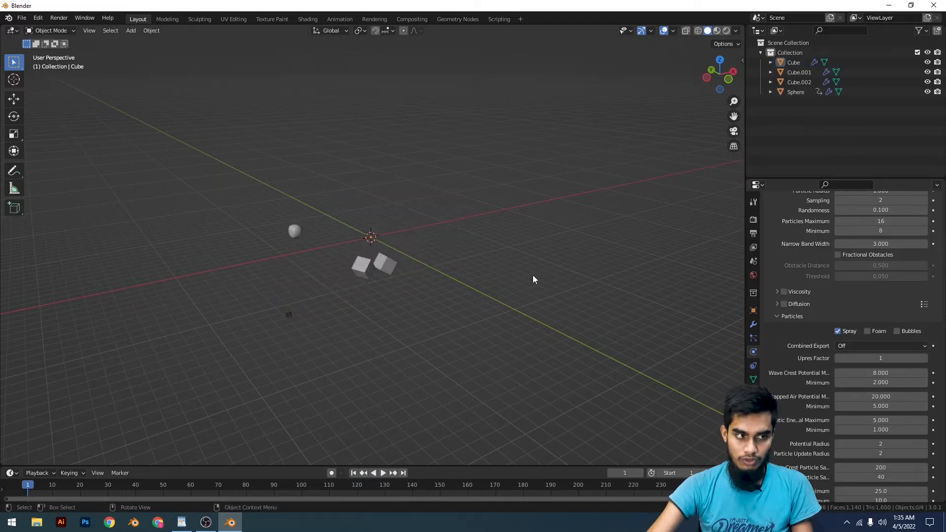
pyautogui.scroll(3, 534, 275)
pyautogui.click(165, 196)
pyautogui.scroll(-15, 881, 391)
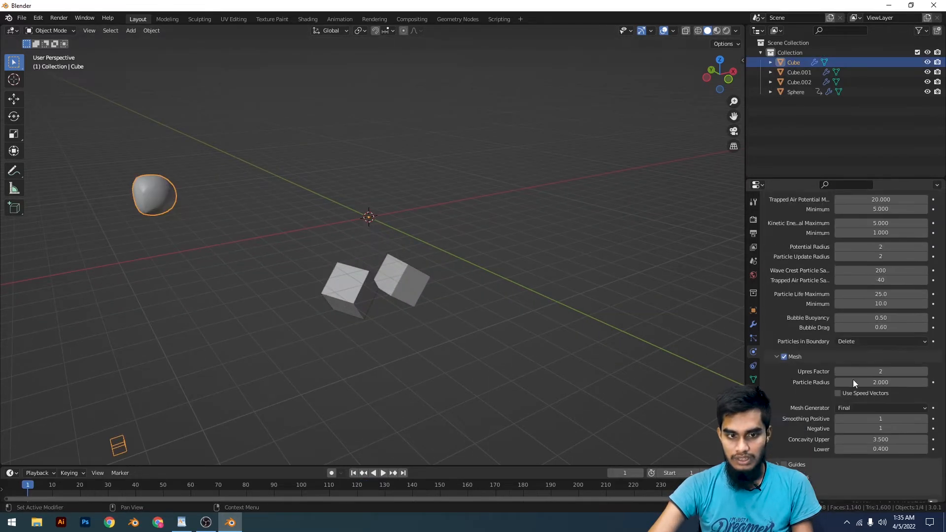
pyautogui.click(859, 423)
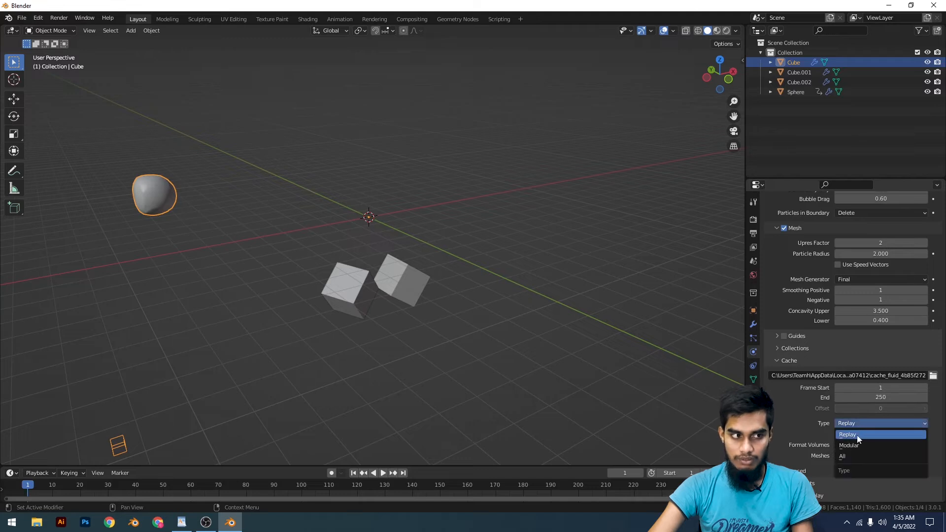
pyautogui.click(857, 435)
# - Play the simulation from frame 1 and inspect the spray particles around the liquid stream from several angles
pyautogui.click(602, 259)
pyautogui.press('space')
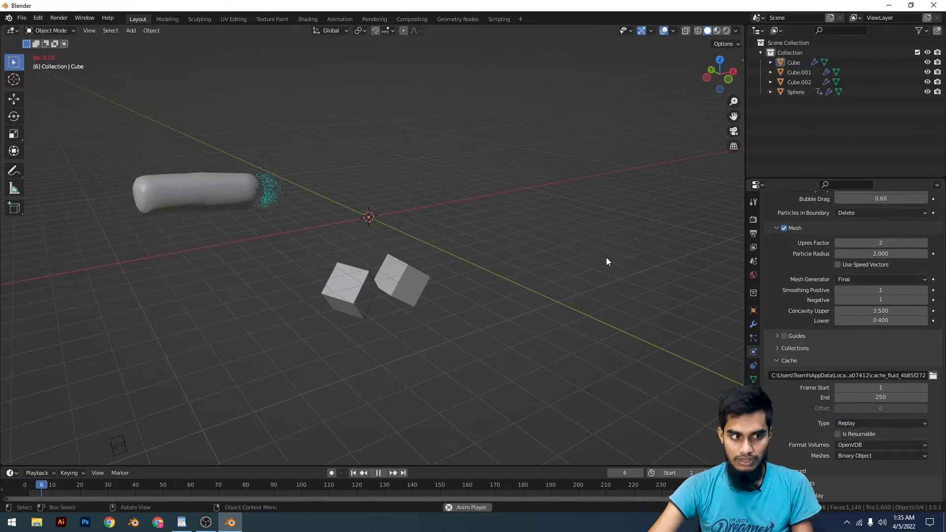
pyautogui.scroll(3, 485, 262)
pyautogui.click(550, 227)
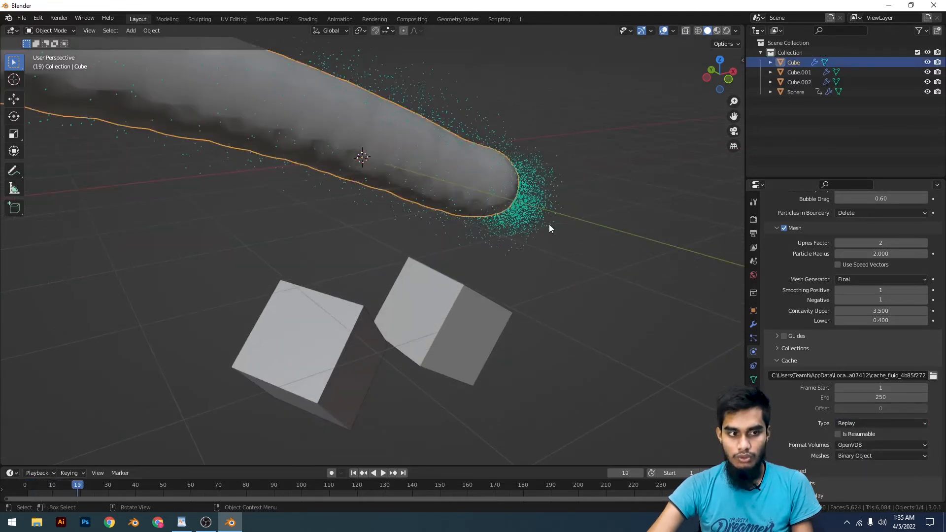
pyautogui.scroll(-2, 536, 223)
pyautogui.moveTo(536, 223); pyautogui.dragTo(495, 268, button='middle')
pyautogui.moveTo(430, 283); pyautogui.dragTo(528, 220, button='middle')
pyautogui.press('space')
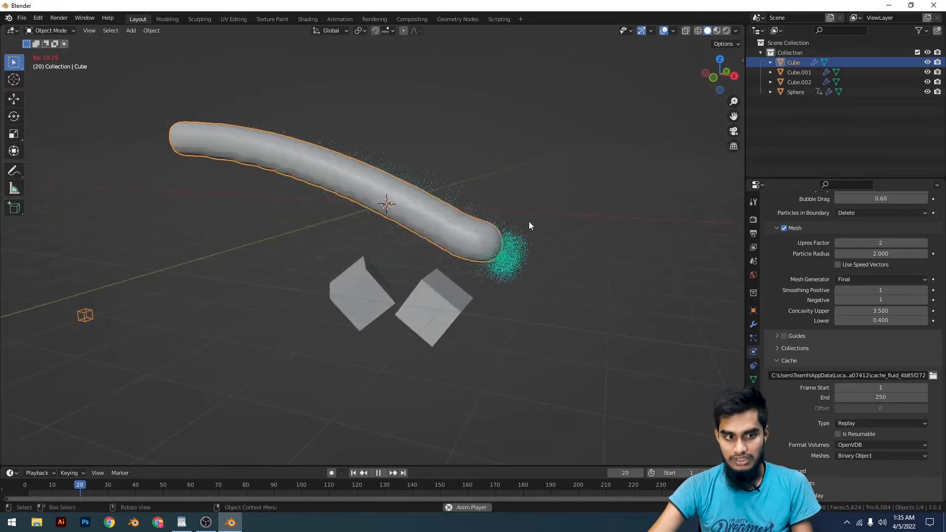
pyautogui.scroll(-3, 555, 239)
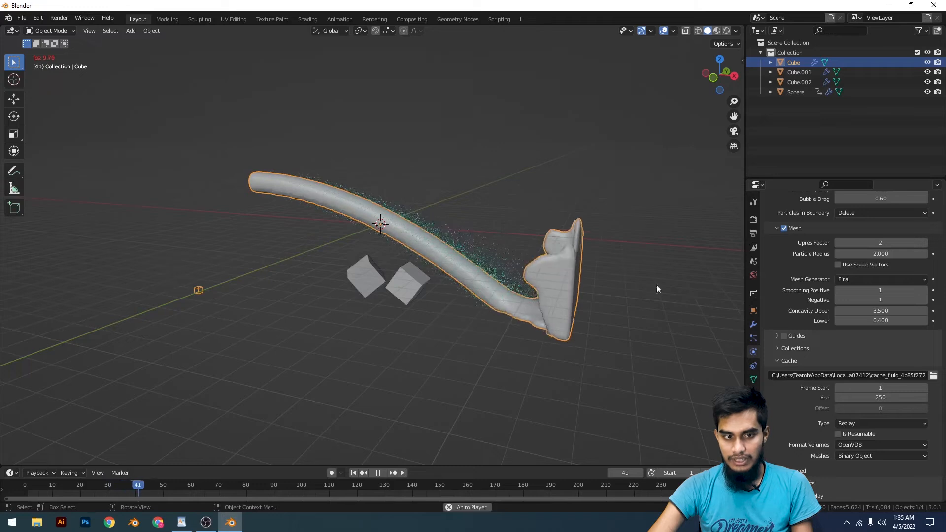
pyautogui.press('space')
# - Open the render settings of the domain's Spray particle system
pyautogui.click(755, 338)
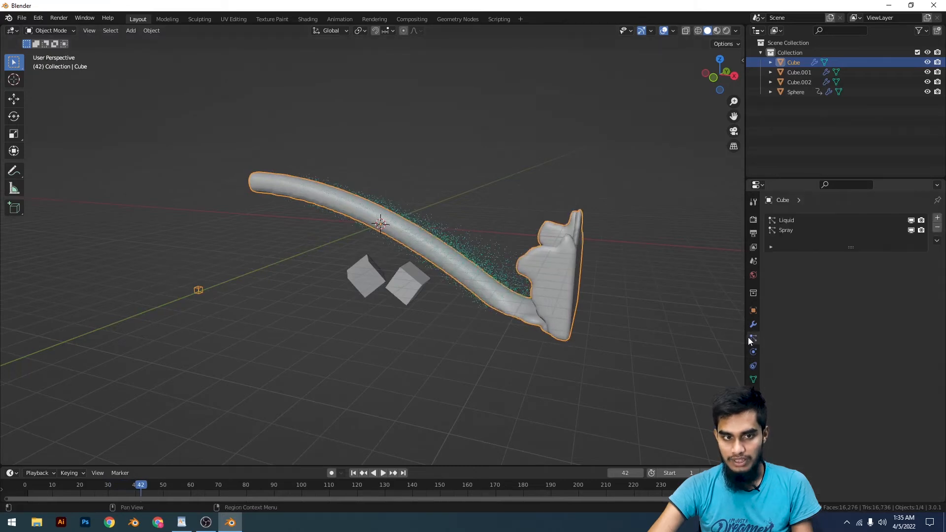
pyautogui.click(808, 220)
pyautogui.click(800, 231)
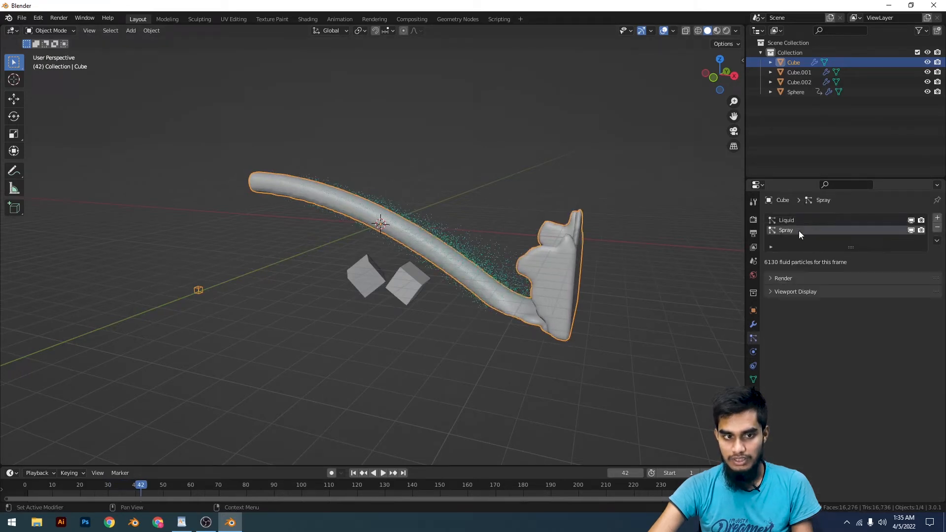
pyautogui.click(799, 279)
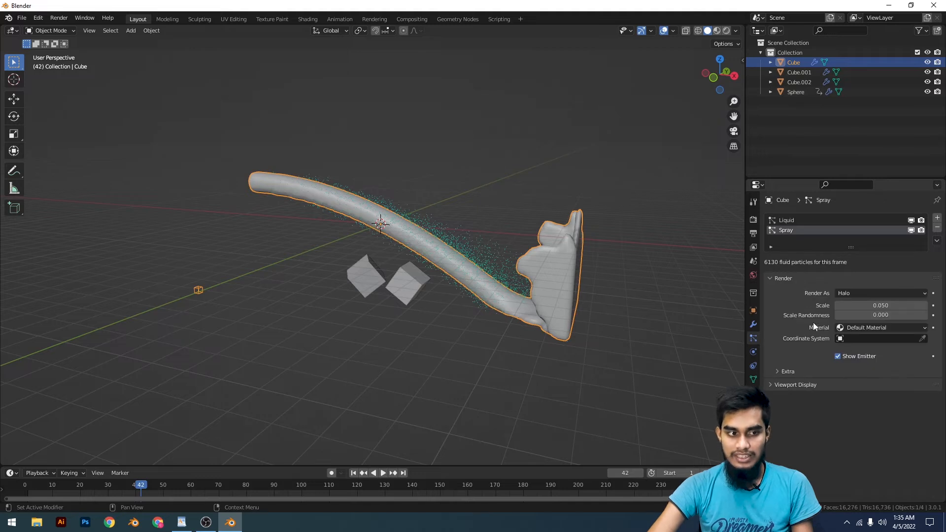
# - Add an ico sphere with 1 subdivision to the scene
pyautogui.scroll(-4, 504, 235)
pyautogui.moveTo(504, 235); pyautogui.dragTo(646, 211, button='middle')
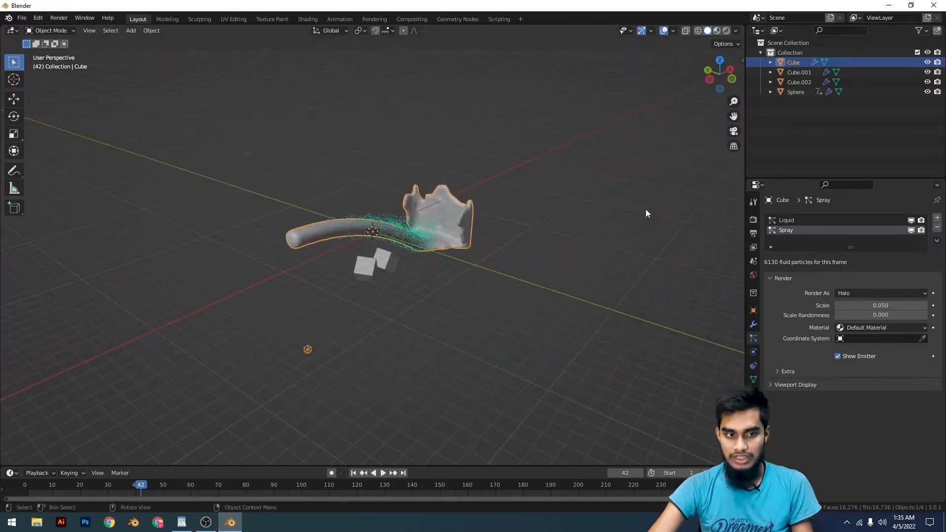
pyautogui.hotkey('shift', 'a')
pyautogui.moveTo(640, 188)
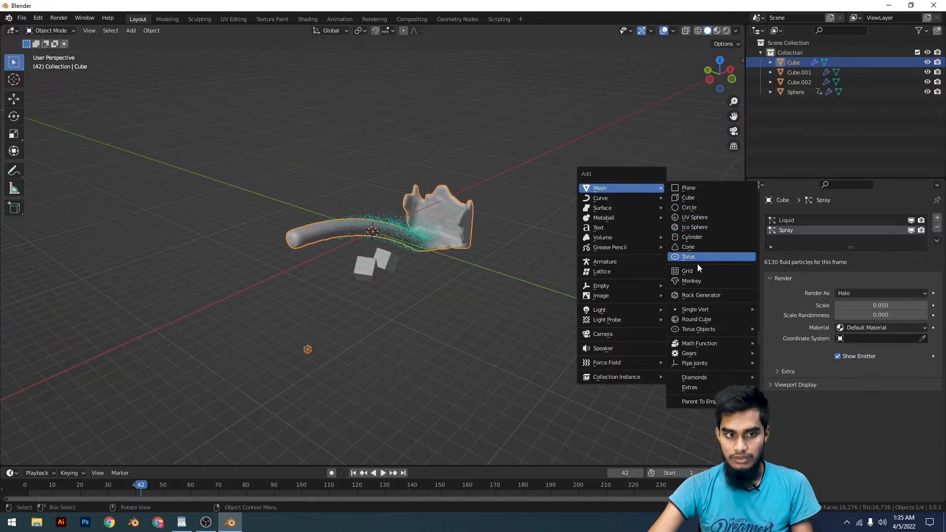
pyautogui.click(699, 227)
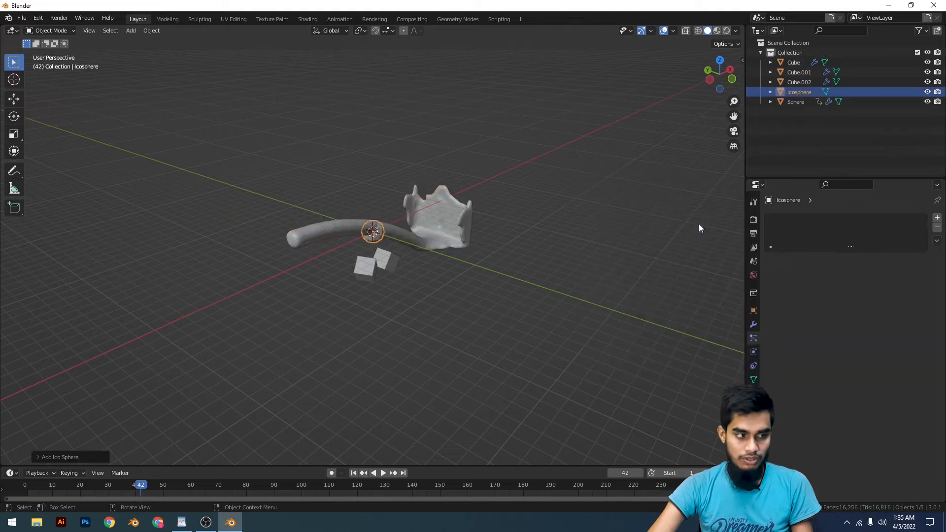
pyautogui.click(59, 457)
pyautogui.click(91, 361)
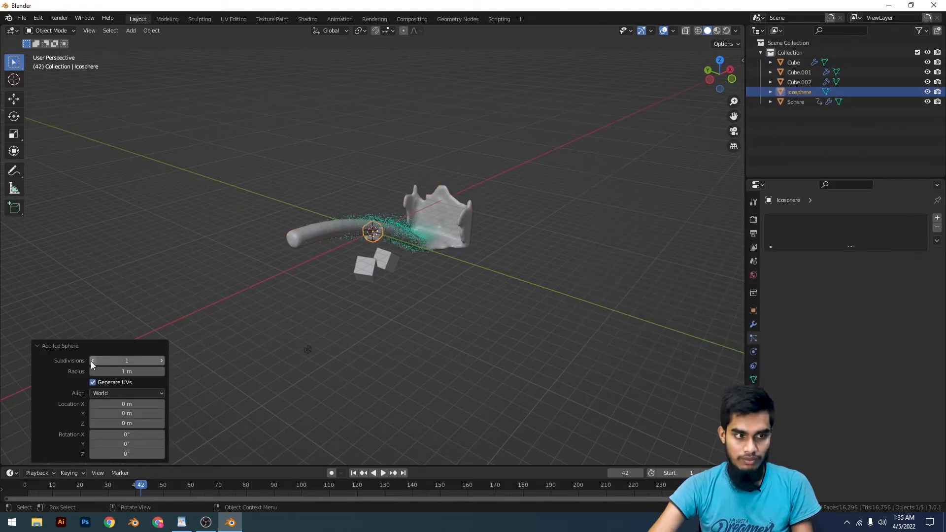
# - Move the ico sphere clear of the liquid, scale it down and apply the transform
pyautogui.scroll(-2, 395, 264)
pyautogui.press('g')
pyautogui.click(522, 290)
pyautogui.press('s')
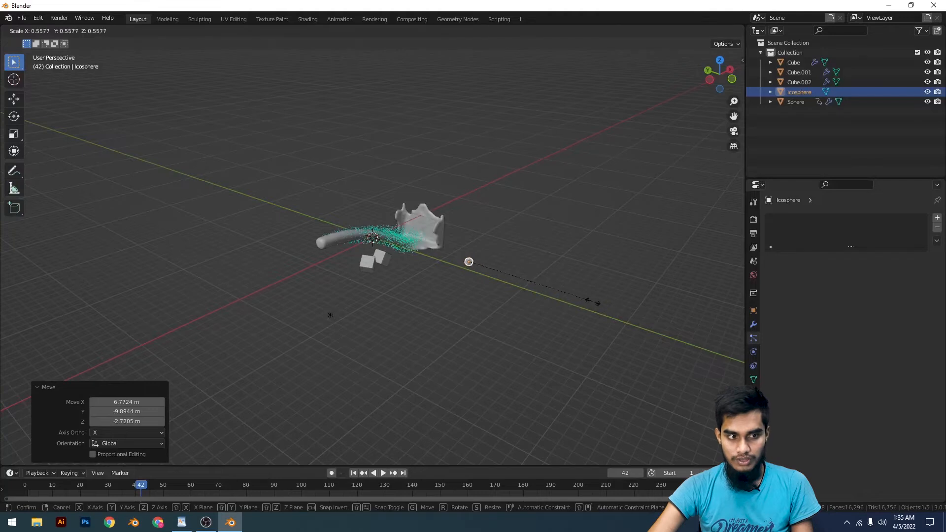
pyautogui.click(543, 280)
pyautogui.hotkey('ctrl', 'a')
pyautogui.click(543, 280)
# - Render the domain's Spray particles as Object, with the Icosphere as the instance object
pyautogui.click(373, 239)
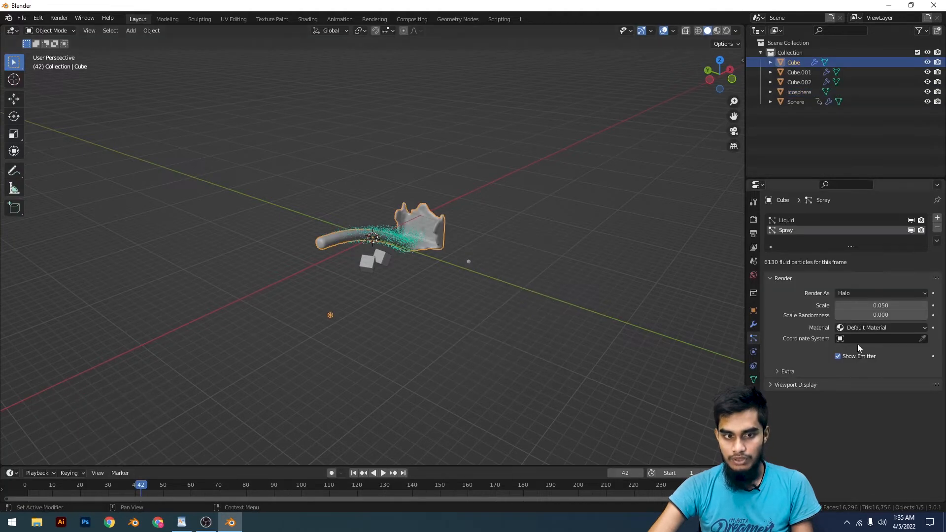
pyautogui.click(877, 338)
pyautogui.press('Escape')
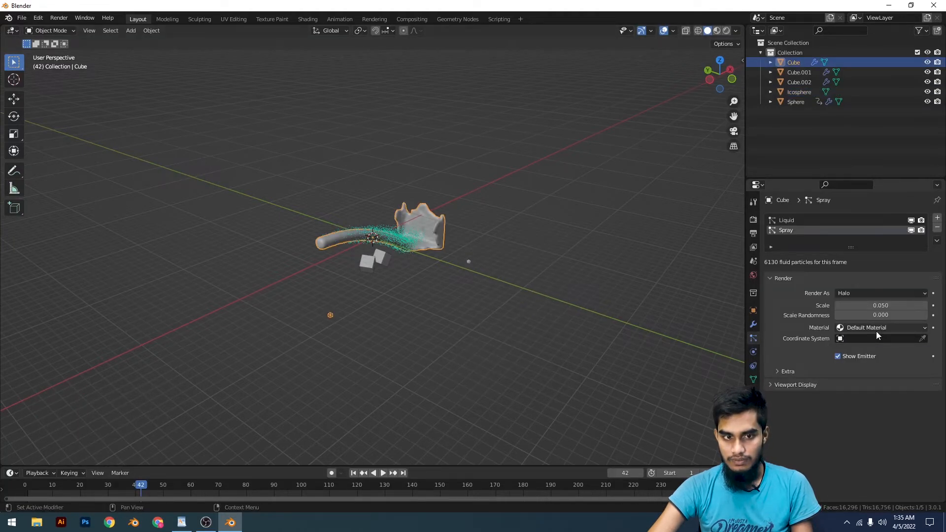
pyautogui.click(875, 293)
pyautogui.click(866, 350)
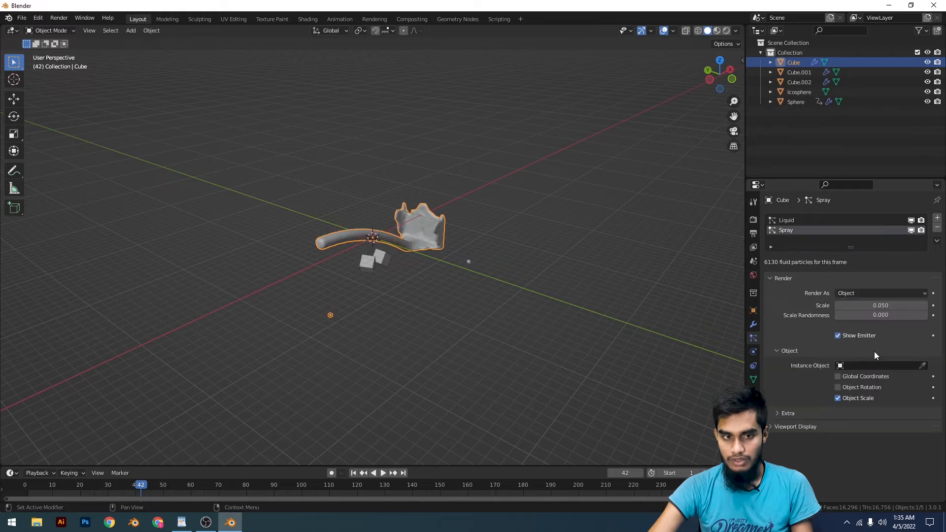
pyautogui.click(877, 365)
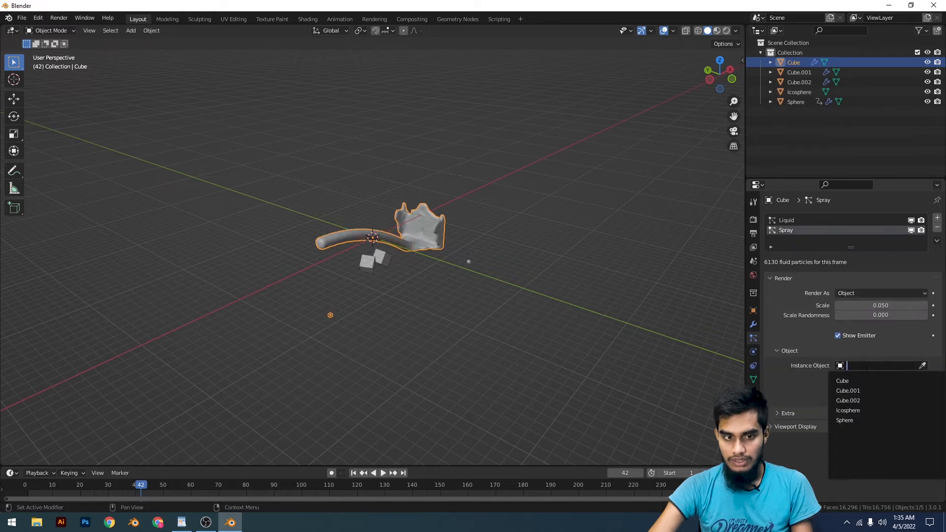
pyautogui.click(856, 410)
# - Inspect the ico sphere instances along the liquid stream from near and far
pyautogui.scroll(5, 450, 300)
pyautogui.moveTo(590, 308); pyautogui.dragTo(403, 277, button='middle')
pyautogui.scroll(5, 569, 306)
pyautogui.scroll(3, 403, 276)
pyautogui.click(400, 286)
pyautogui.scroll(-4, 400, 287)
pyautogui.moveTo(529, 222); pyautogui.dragTo(543, 267, button='middle')
pyautogui.scroll(4, 543, 267)
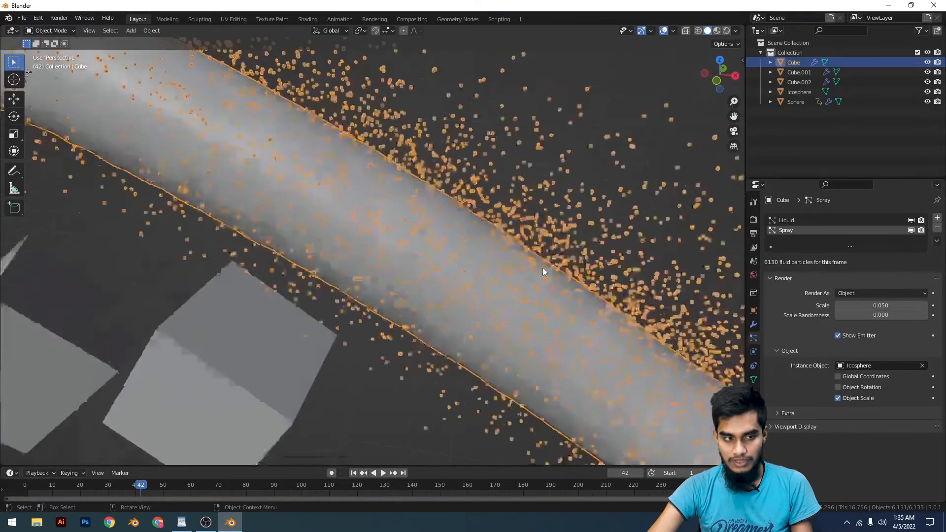
pyautogui.scroll(-6, 542, 265)
# - Set the Spray particles' scale to 0.190 and scale randomness to 1.000
pyautogui.click(522, 240)
pyautogui.click(529, 254)
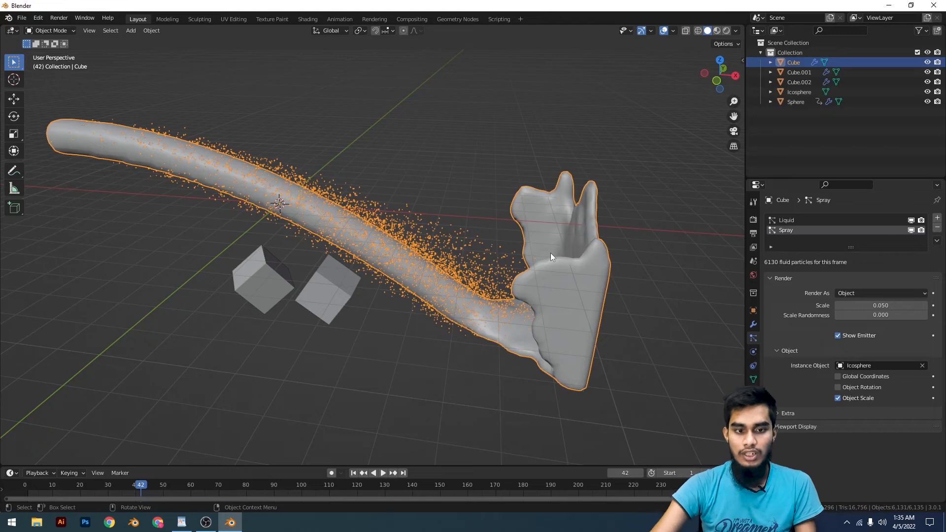
pyautogui.moveTo(856, 306); pyautogui.dragTo(928, 317)
pyautogui.click(505, 170)
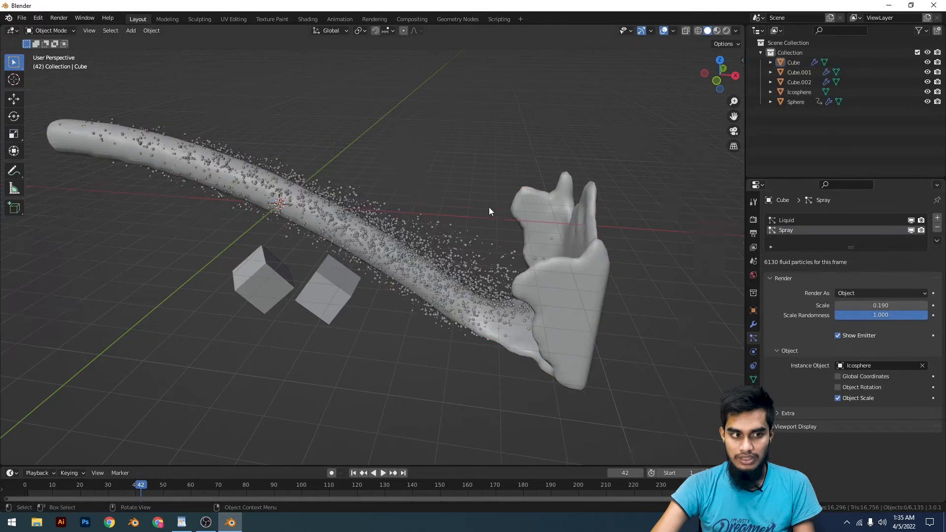
# - Play the simulation onward from frame 42 and inspect the enlarged spray instances up close
pyautogui.moveTo(489, 207)
pyautogui.mouseDown(button='middle')
pyautogui.moveTo(528, 212)
pyautogui.moveTo(481, 100)
pyautogui.moveTo(479, 212)
pyautogui.mouseUp(button='middle')
pyautogui.scroll(-5, 479, 211)
pyautogui.press('space')
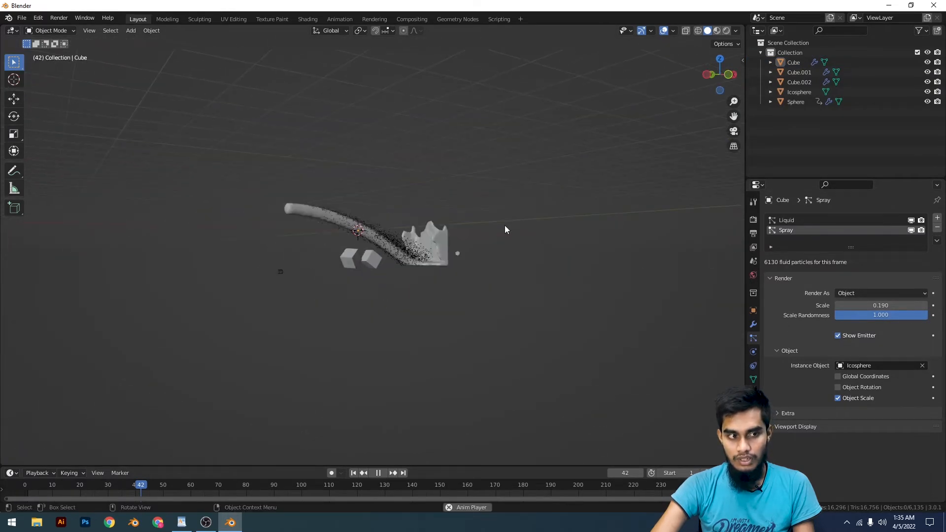
pyautogui.scroll(5, 517, 250)
pyautogui.scroll(5, 517, 251)
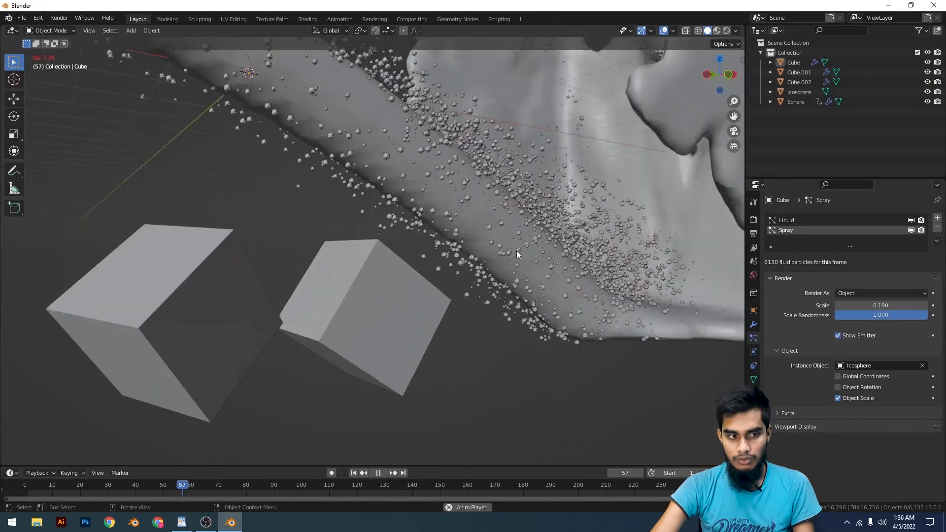
# - Play the simulation onward to frame 67 and inspect the spray instances along the liquid stream from several angles
pyautogui.press('space')
pyautogui.scroll(-5, 529, 240)
pyautogui.moveTo(529, 240); pyautogui.dragTo(193, 283, button='middle')
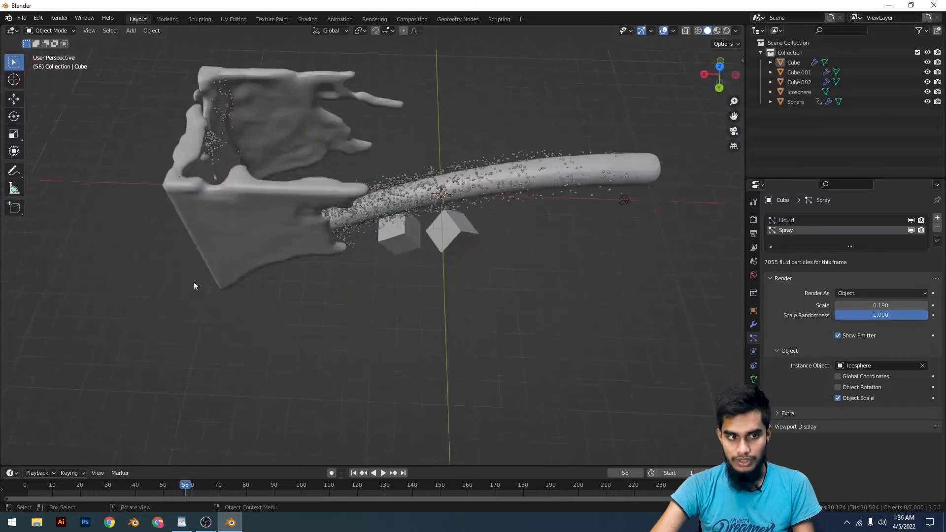
pyautogui.scroll(1, 502, 189)
pyautogui.moveTo(503, 190); pyautogui.dragTo(348, 232, button='middle')
pyautogui.press('space')
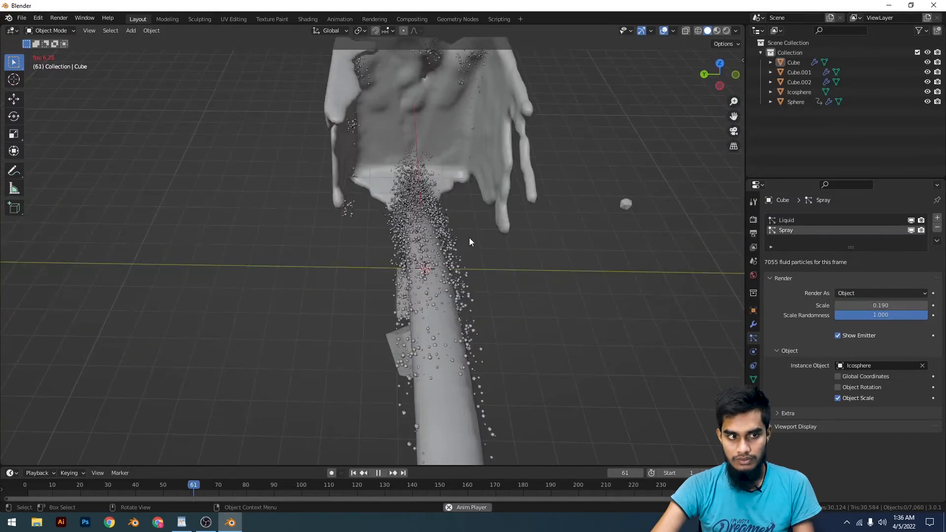
pyautogui.press('space')
pyautogui.scroll(-4, 433, 269)
pyautogui.moveTo(420, 266); pyautogui.dragTo(591, 321, button='middle')
# - Enable Foam and Bubbles particles in the liquid domain's fluid settings
pyautogui.click(416, 222)
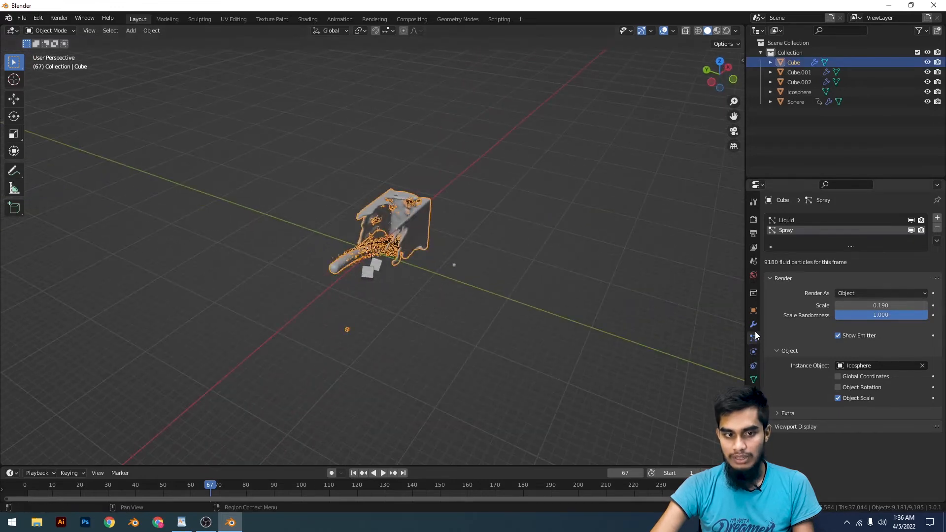
pyautogui.click(754, 352)
pyautogui.scroll(-15, 819, 413)
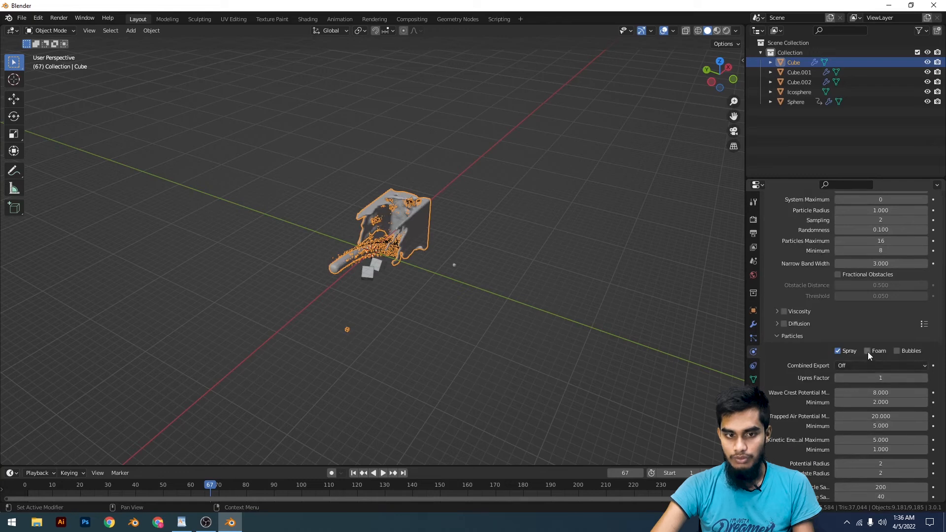
pyautogui.click(868, 351)
pyautogui.click(897, 350)
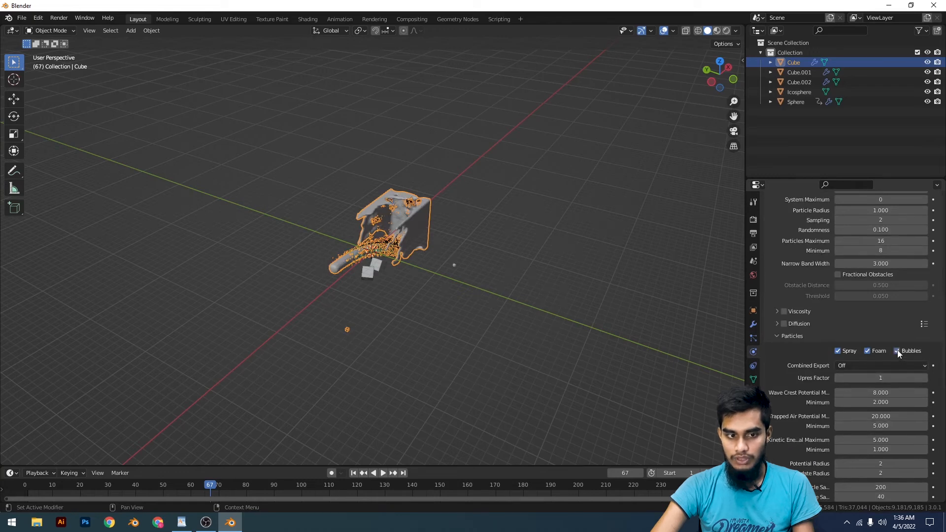
# - Render the domain's Foam particles as Object, with the Icosphere as the instance object
pyautogui.click(754, 338)
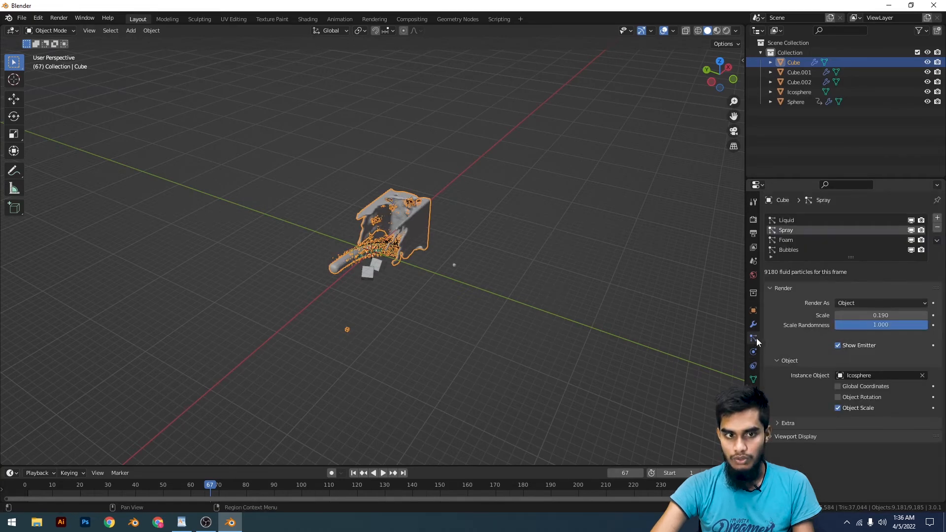
pyautogui.click(791, 240)
pyautogui.click(856, 305)
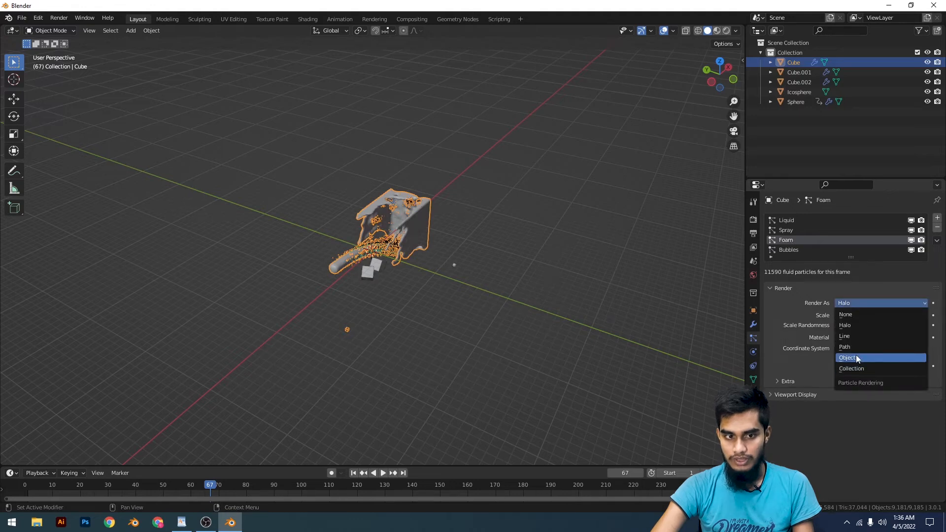
pyautogui.click(856, 356)
pyautogui.click(874, 377)
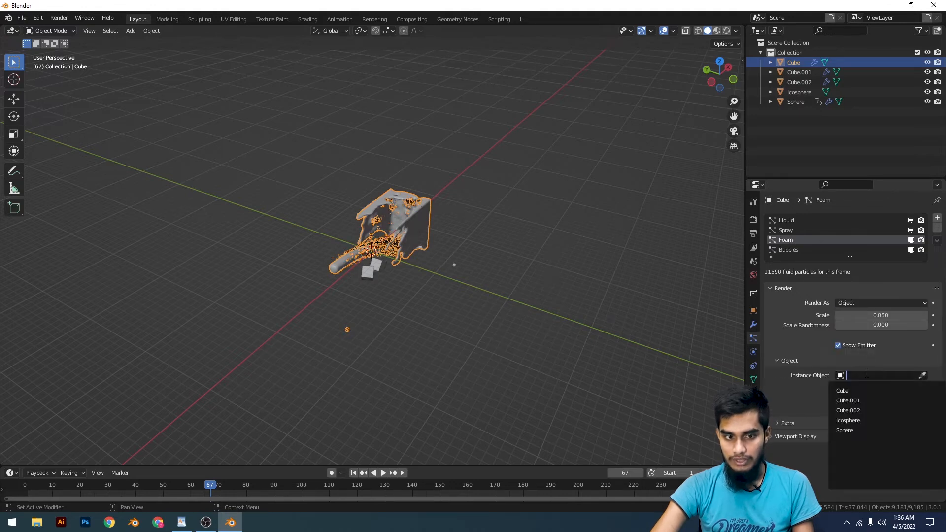
pyautogui.click(856, 429)
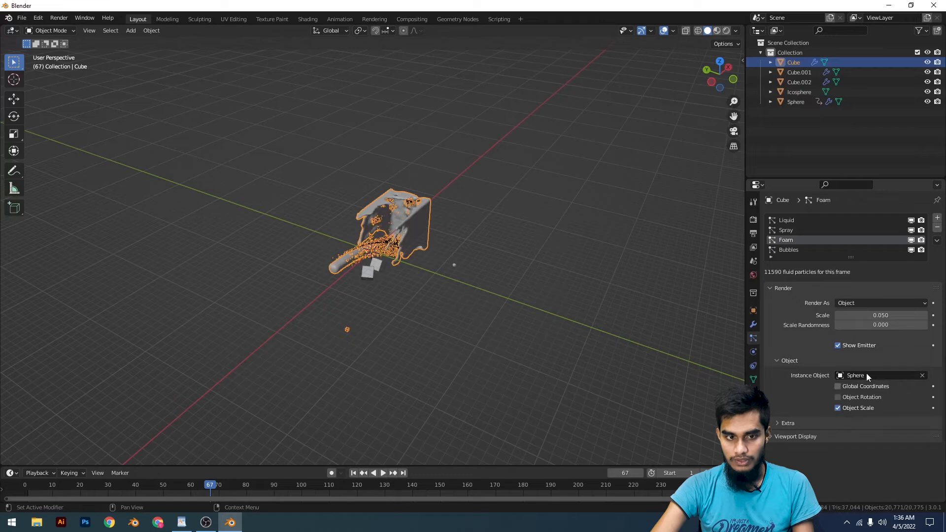
pyautogui.click(866, 376)
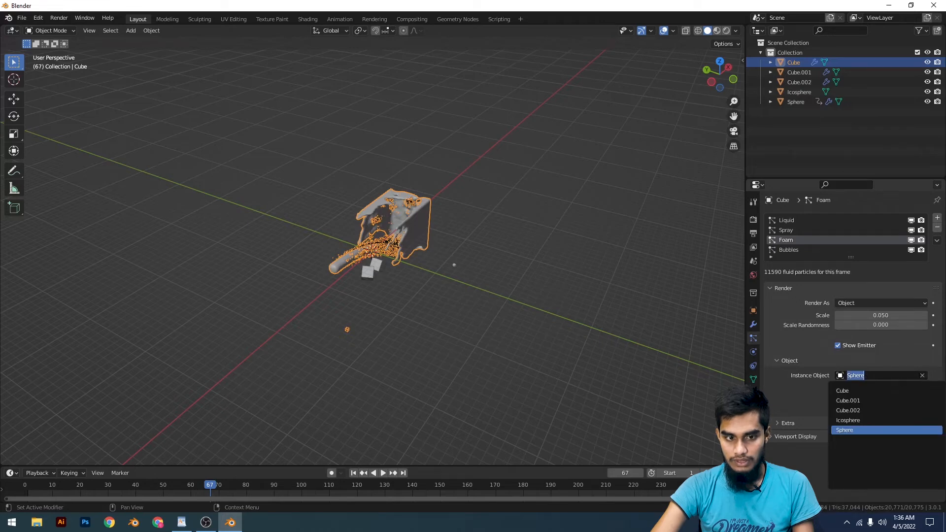
pyautogui.click(868, 420)
# - Inspect the foam and spray instances around the liquid stream from near and far
pyautogui.scroll(5, 412, 241)
pyautogui.moveTo(413, 241); pyautogui.dragTo(552, 217, button='middle')
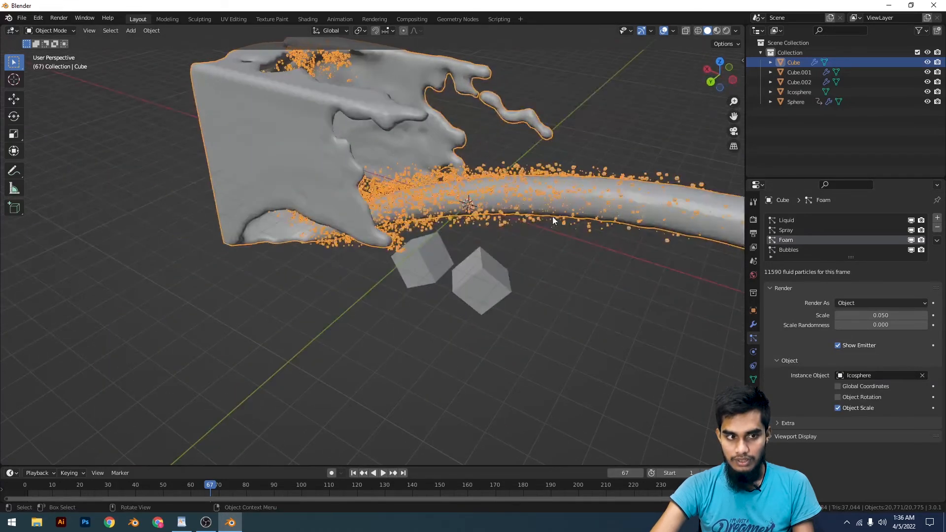
pyautogui.click(575, 281)
pyautogui.keyDown('shift'); pyautogui.moveTo(619, 252); pyautogui.dragTo(543, 282, button='middle'); pyautogui.keyUp('shift')
pyautogui.scroll(5, 557, 285)
pyautogui.scroll(-4, 456, 225)
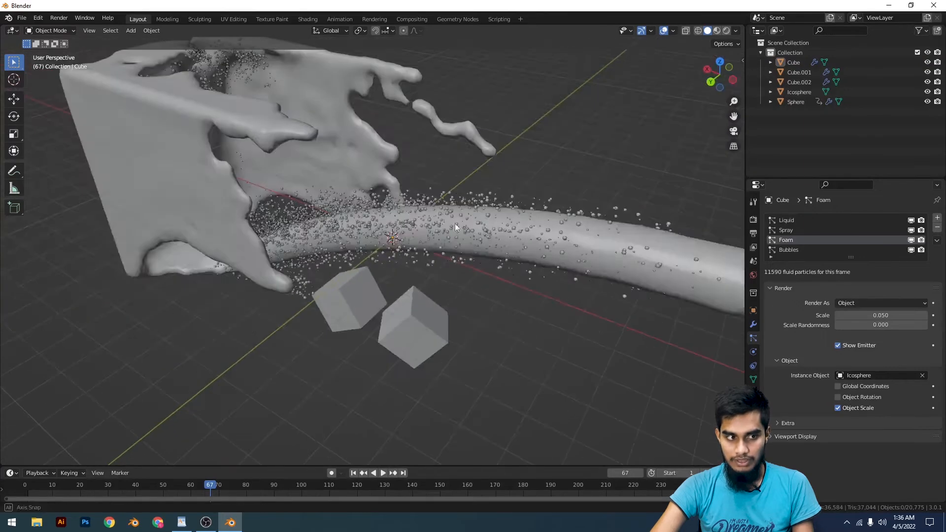
pyautogui.moveTo(454, 223); pyautogui.dragTo(427, 220, button='middle')
pyautogui.scroll(5, 427, 220)
pyautogui.scroll(-5, 425, 256)
# - Play the simulation to frame 87 and replay it from frame 1 to frame 79 in an orthographic side view
pyautogui.press('space')
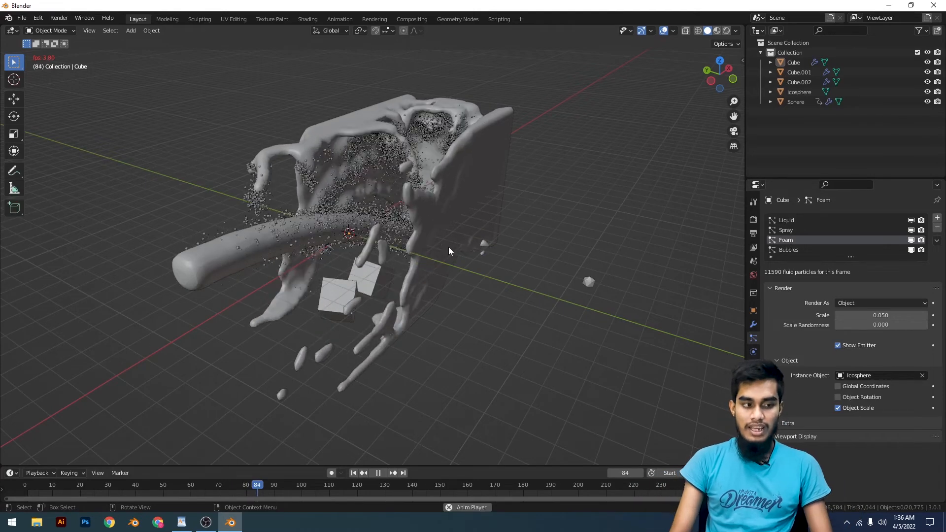
pyautogui.press('space')
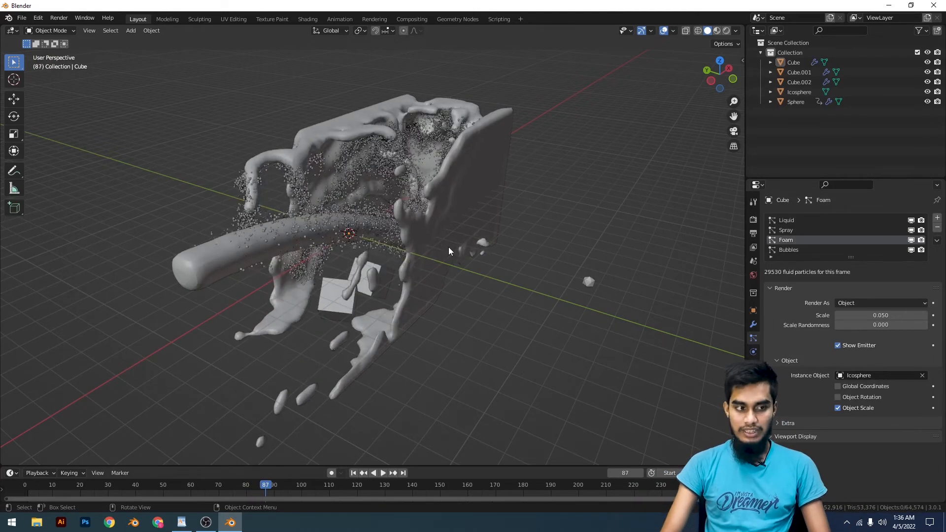
pyautogui.hotkey('shift', 'Left')
pyautogui.press('KP_7')
pyautogui.press('space')
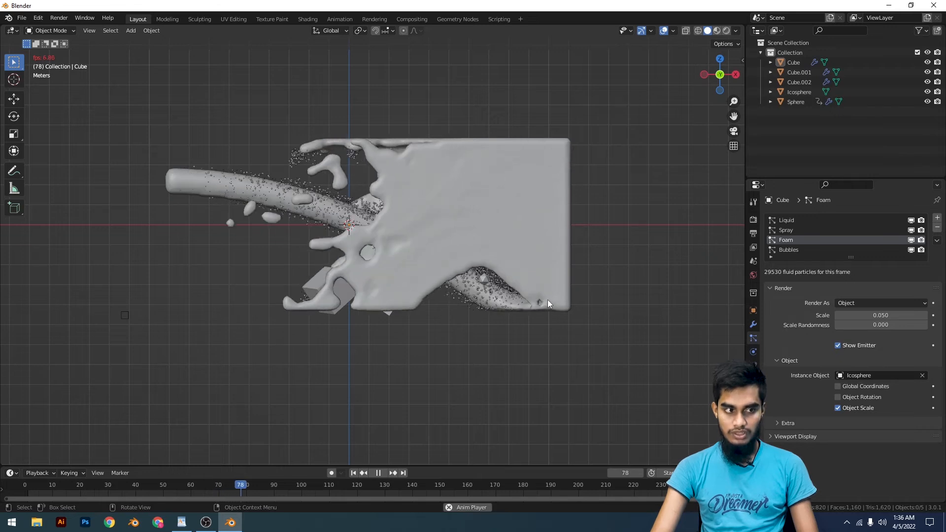
pyautogui.press('space')
pyautogui.moveTo(365, 116); pyautogui.dragTo(428, 196, button='middle')
# - Turn on Object Rotation for the domain's Foam instances and try Global Coordinates on and off
pyautogui.click(427, 196)
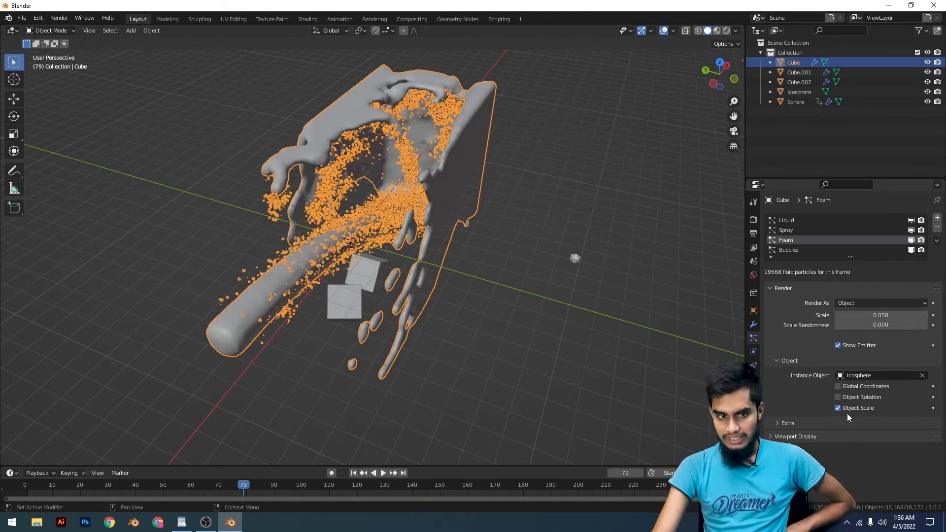
pyautogui.click(838, 397)
pyautogui.click(839, 387)
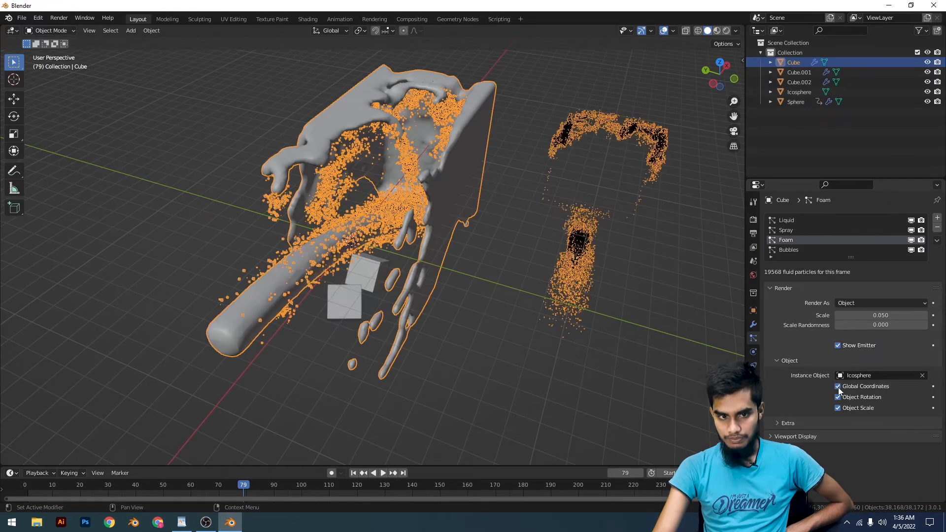
pyautogui.click(838, 388)
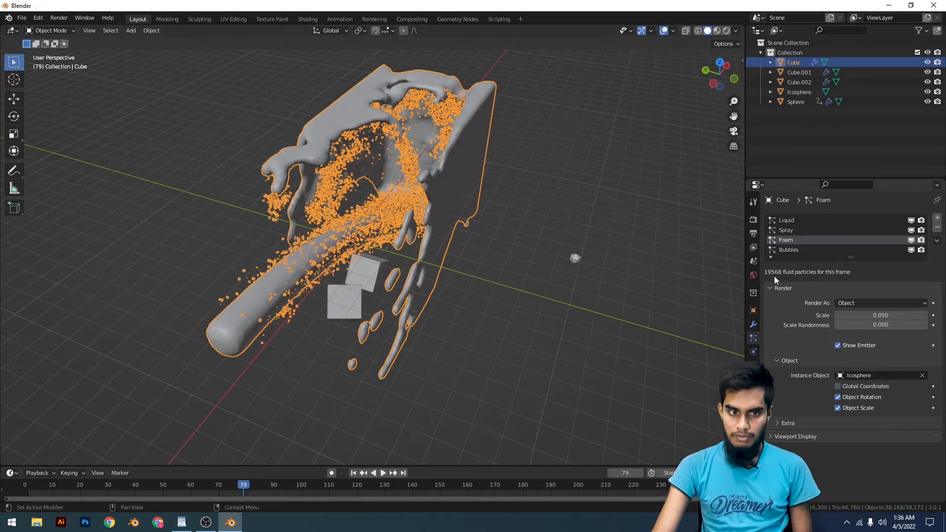
# - Render the domain's Bubbles particles as Object, with the Icosphere as the instance object
pyautogui.click(801, 249)
pyautogui.click(879, 304)
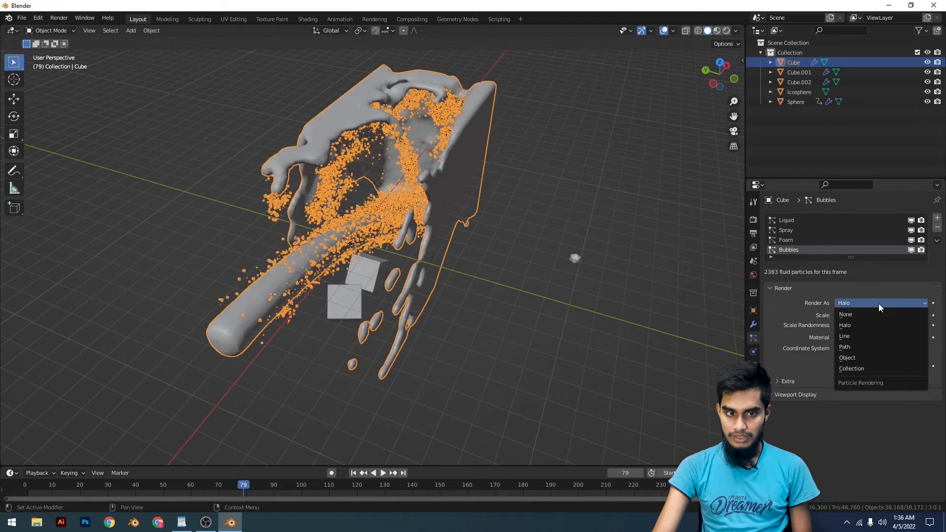
pyautogui.click(853, 358)
pyautogui.click(873, 376)
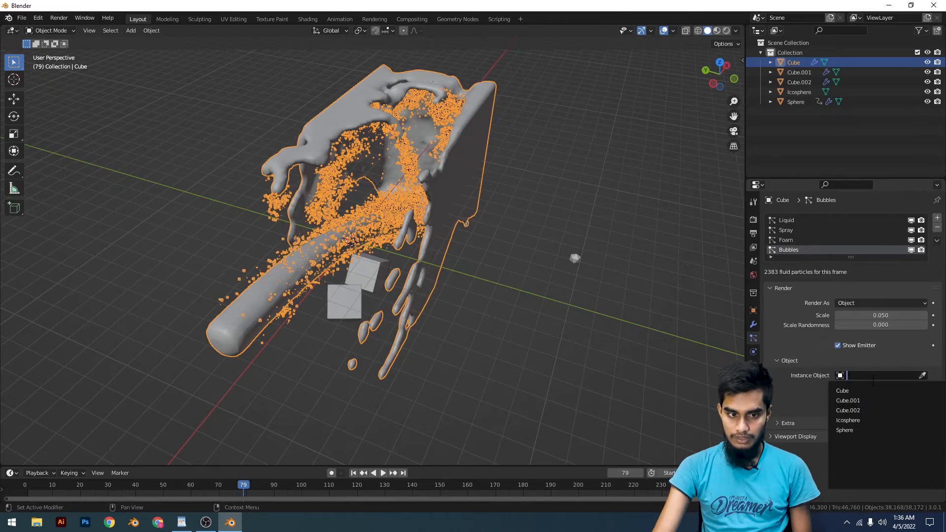
pyautogui.click(867, 430)
pyautogui.click(911, 375)
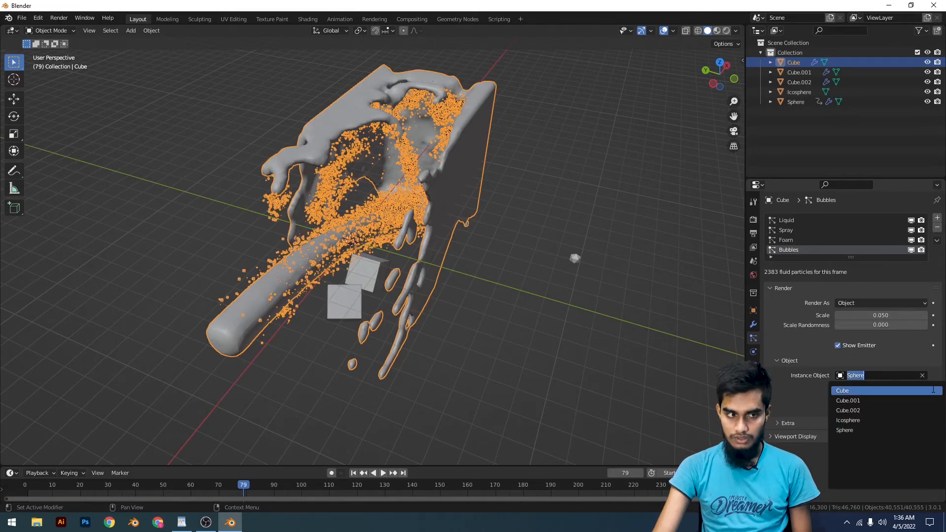
pyautogui.click(850, 420)
# - Play the simulation from frame 79 to frame 90 and inspect the particle instances up close
pyautogui.click(564, 310)
pyautogui.scroll(5, 566, 311)
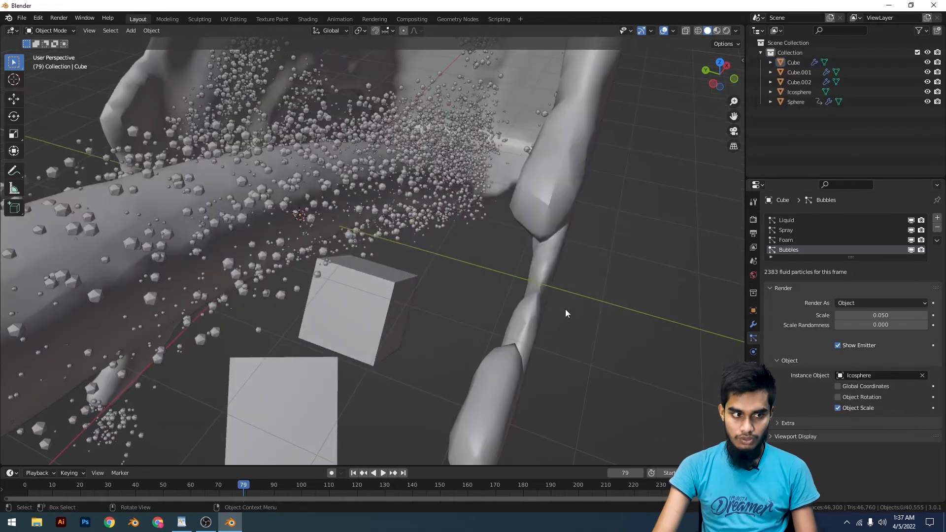
pyautogui.press('space')
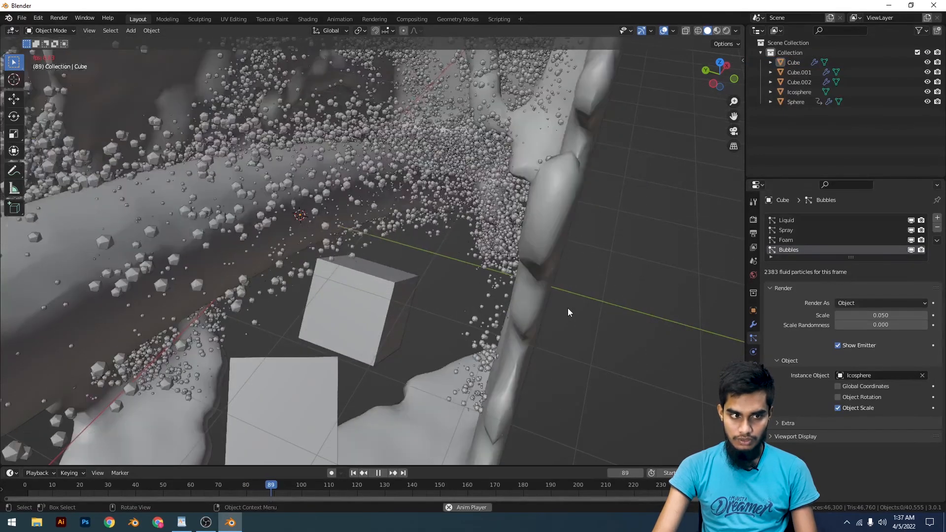
pyautogui.press('space')
# - Set the Bubbles particles' scale to 0.800
pyautogui.click(549, 275)
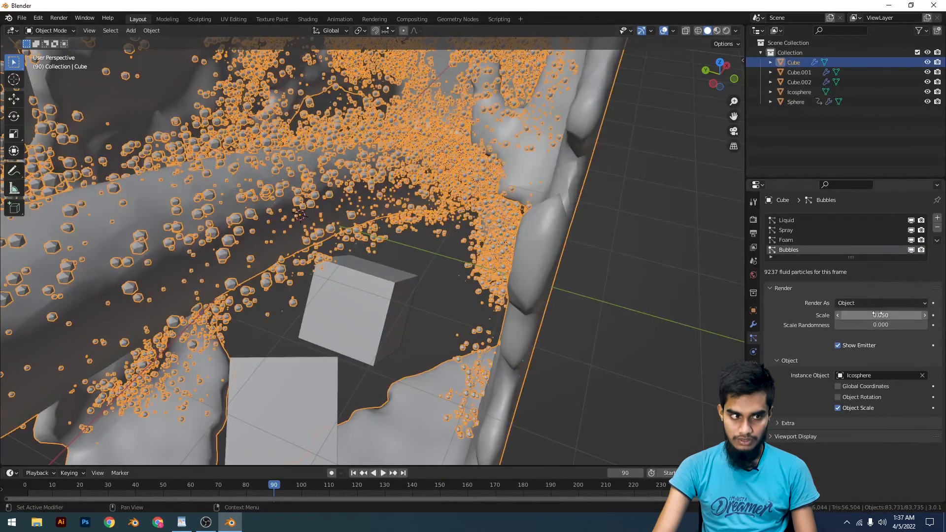
pyautogui.moveTo(877, 313); pyautogui.dragTo(907, 314)
pyautogui.click(636, 279)
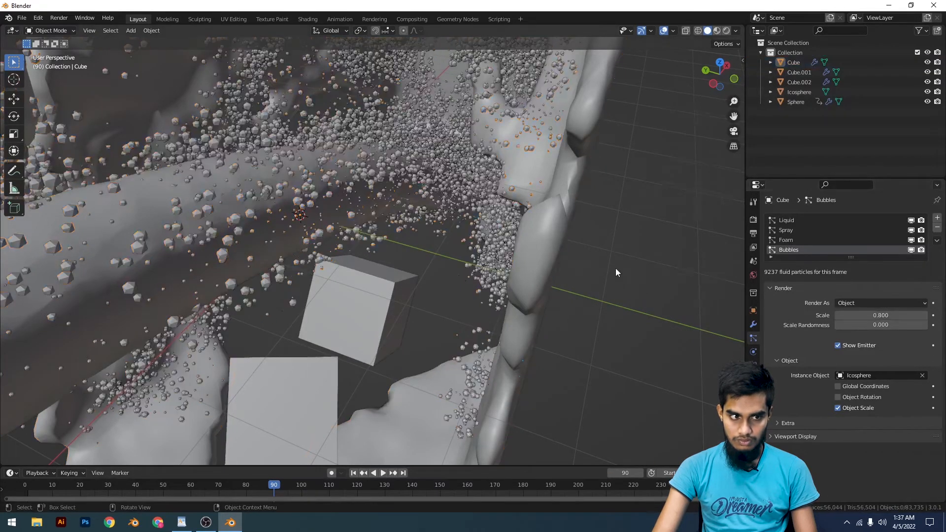
# - Select the liquid domain, switch the viewport to Material Preview shading and return to frame 1
pyautogui.scroll(-6, 591, 256)
pyautogui.moveTo(565, 245); pyautogui.dragTo(469, 218, button='middle')
pyautogui.click(468, 218)
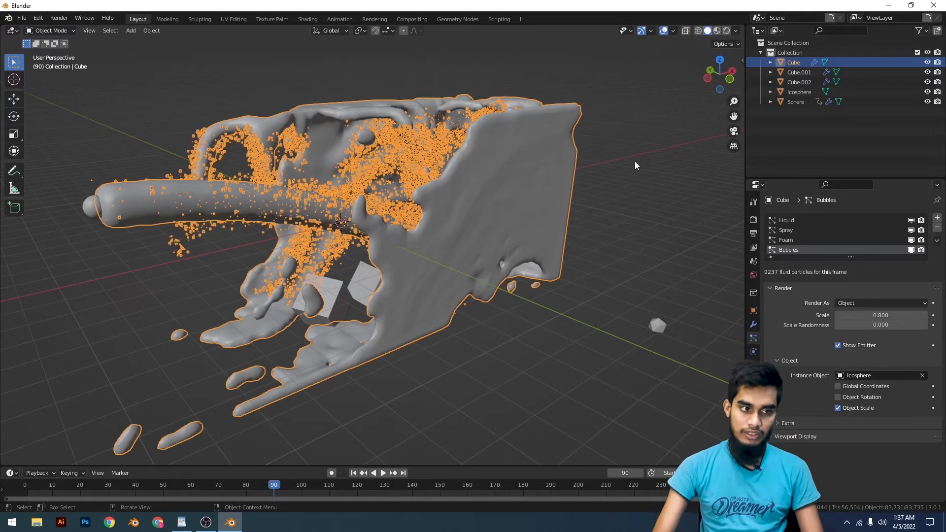
pyautogui.press('z')
pyautogui.press('2')
pyautogui.hotkey('shift', 'Left')
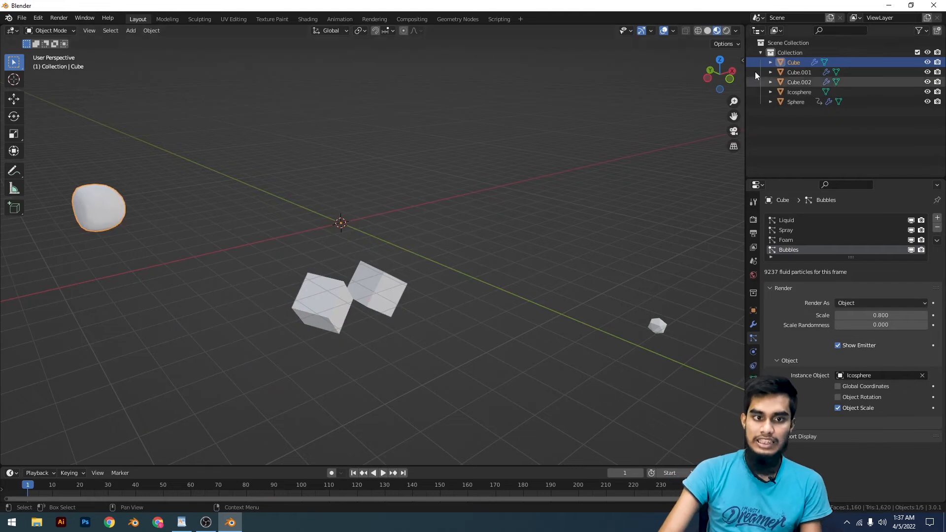
pyautogui.scroll(-2, 524, 178)
pyautogui.scroll(-5, 475, 276)
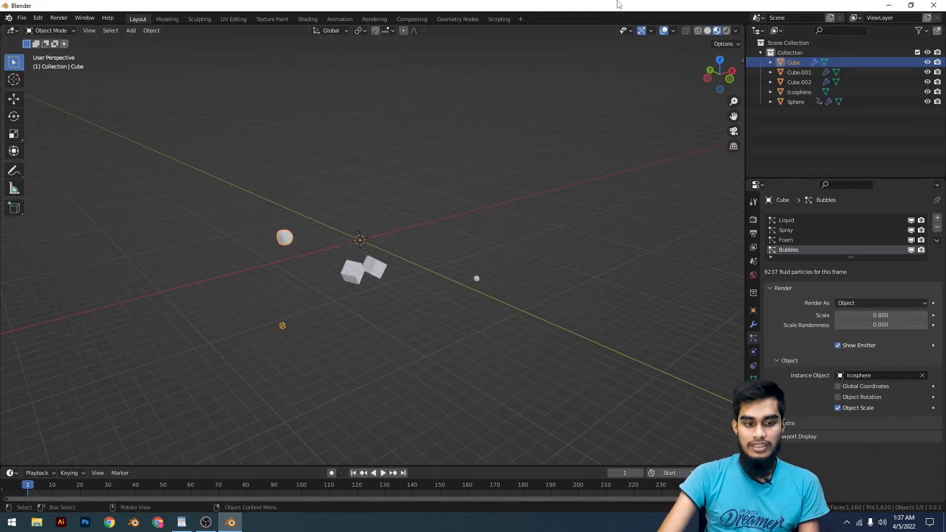
pyautogui.scroll(5, 347, 230)
pyautogui.scroll(-1, 387, 210)
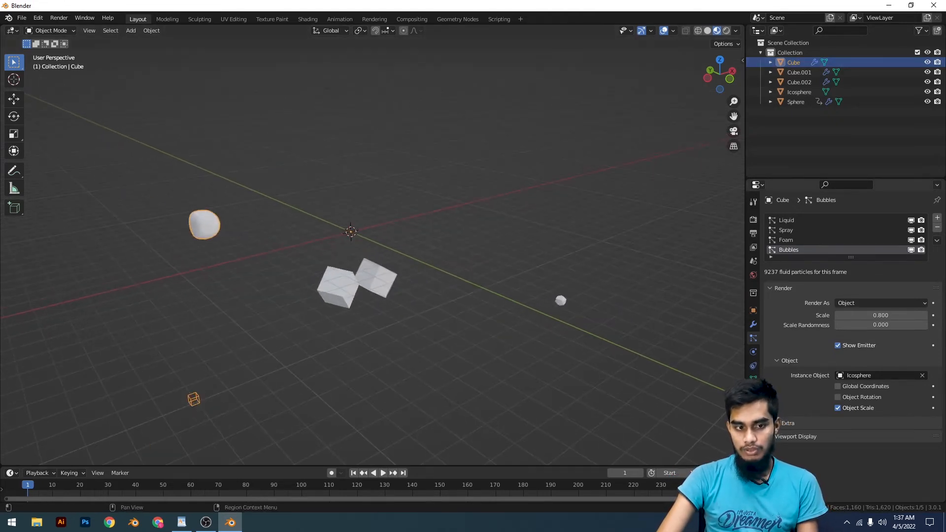
# - Add a new material to the liquid domain with a Glass BSDF surface and roughness 0.000
pyautogui.click(753, 394)
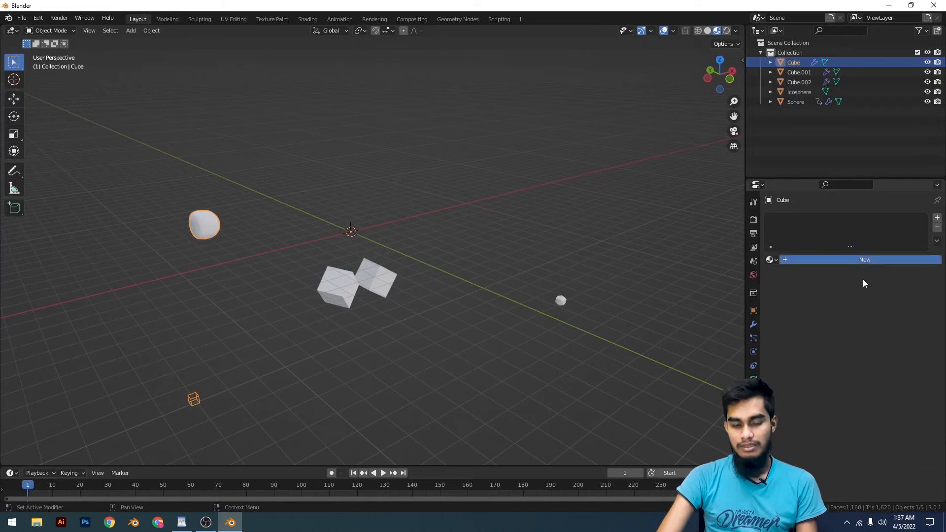
pyautogui.click(853, 260)
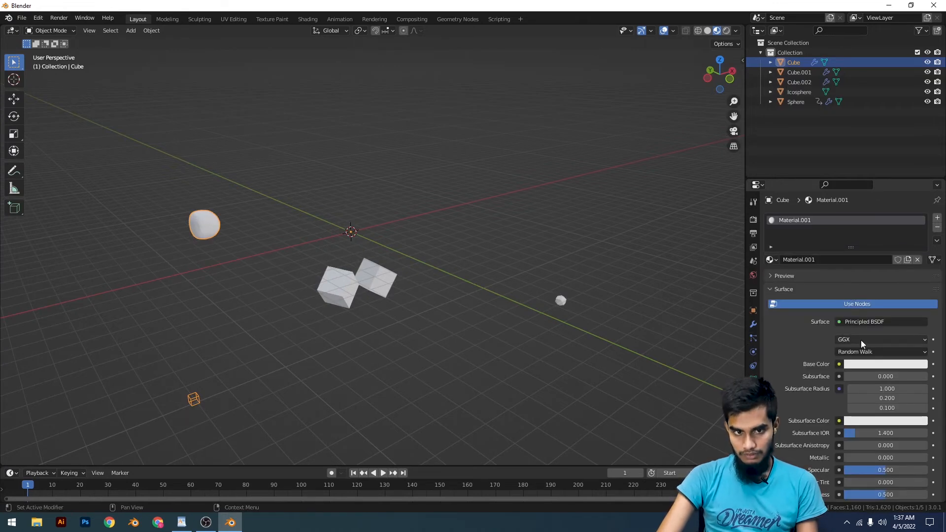
pyautogui.click(873, 322)
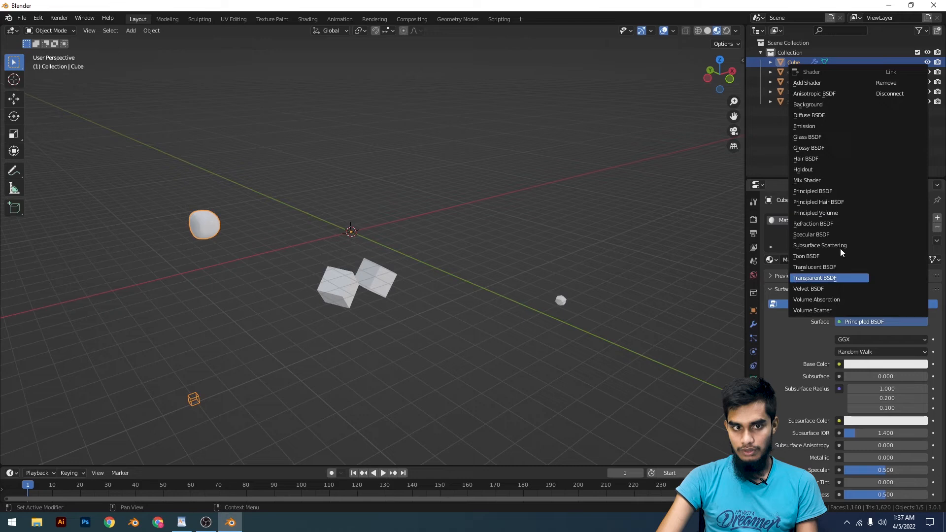
pyautogui.click(828, 140)
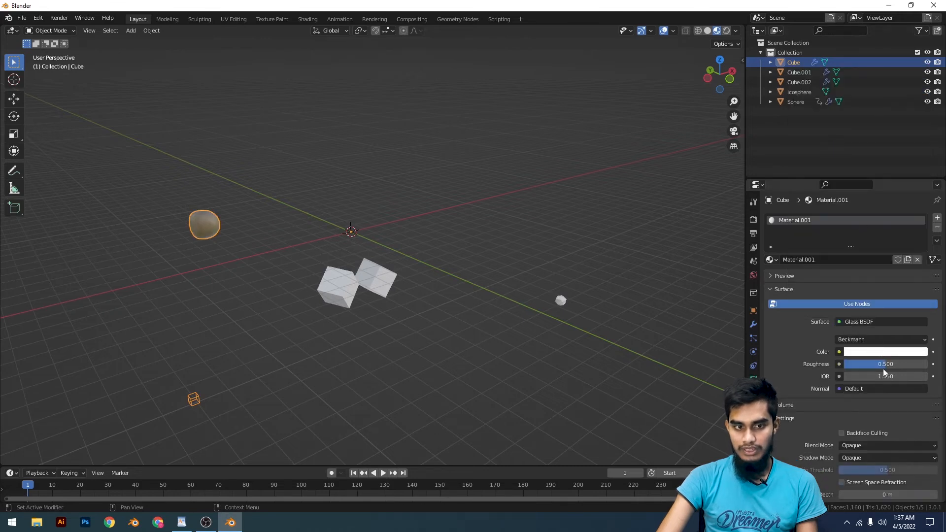
pyautogui.moveTo(883, 364); pyautogui.dragTo(840, 363)
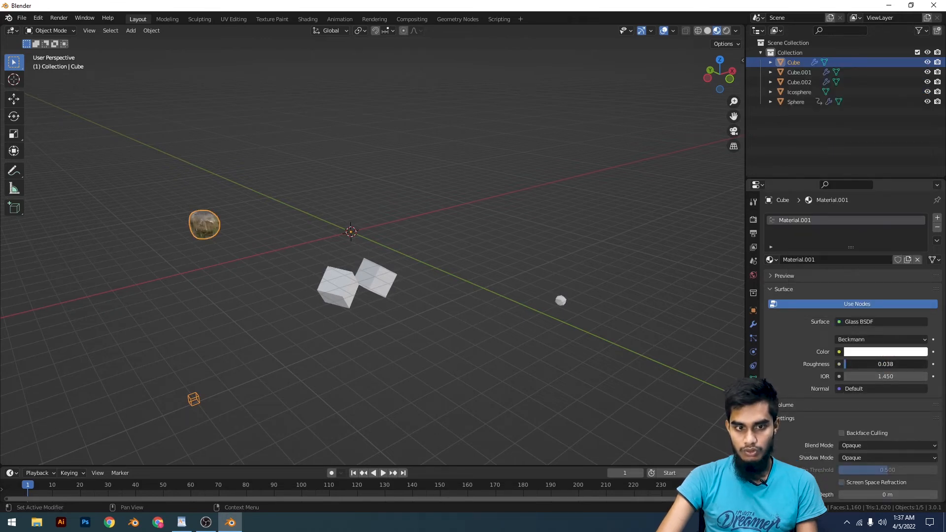
pyautogui.click(531, 262)
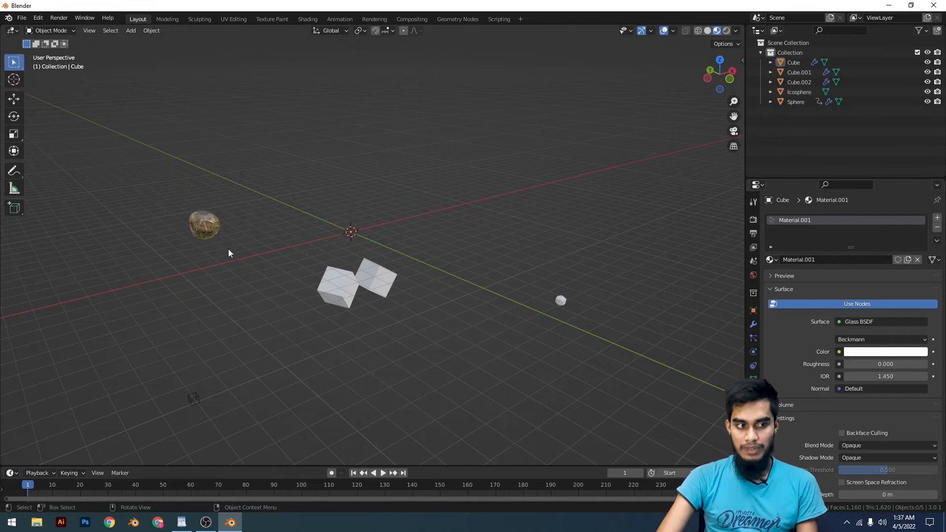
# - Play the simulation from frame 1 to frame 28 and examine the glass liquid from another angle
pyautogui.moveTo(228, 249); pyautogui.dragTo(374, 221, button='middle')
pyautogui.press('space')
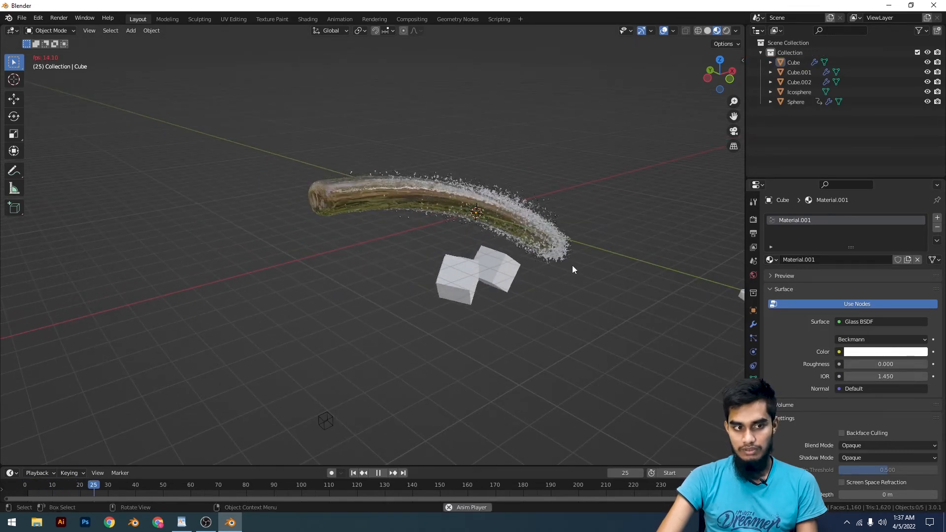
pyautogui.press('space')
pyautogui.moveTo(568, 271); pyautogui.dragTo(358, 377, button='middle')
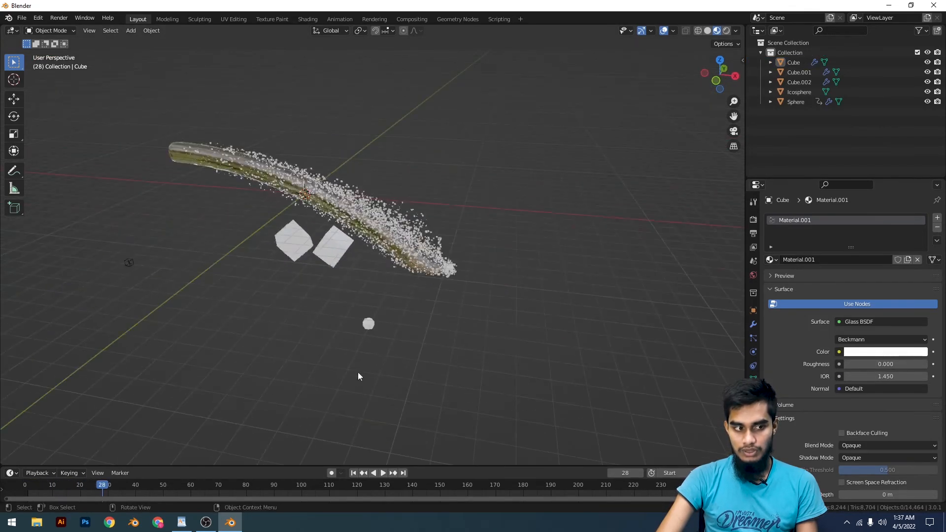
# - Select the icosphere and assign it the existing glass material, Material.001
pyautogui.click(368, 326)
pyautogui.click(771, 259)
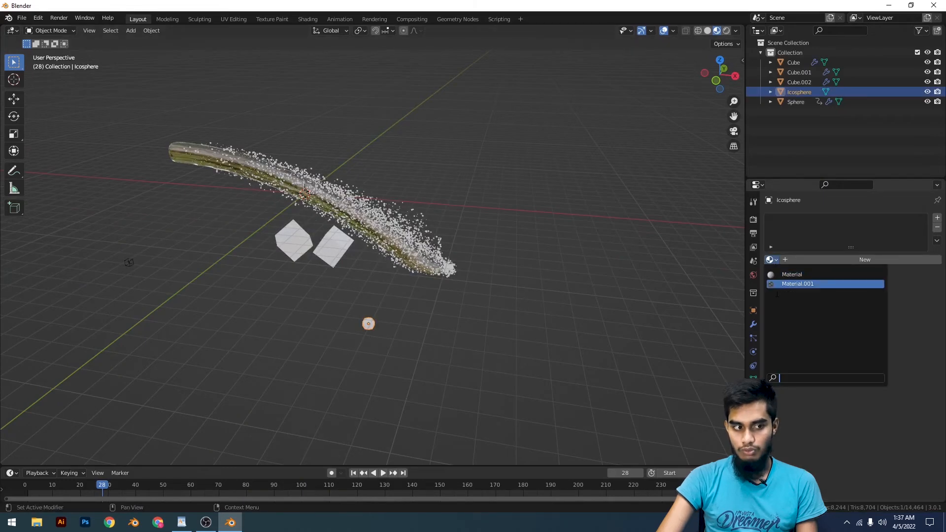
pyautogui.click(796, 284)
pyautogui.click(534, 258)
pyautogui.scroll(6, 529, 256)
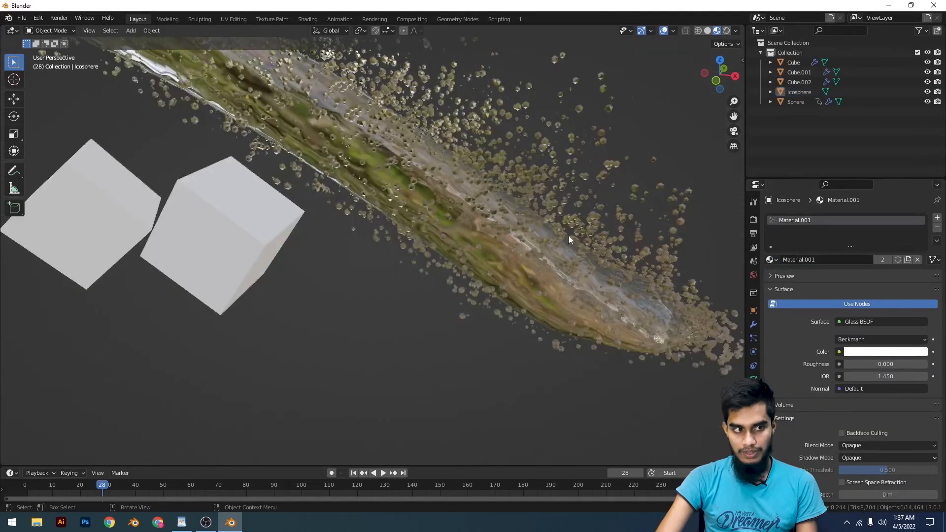
# - Play the simulation from frame 28 to frame 97 and inspect the glass liquid and particles up close
pyautogui.moveTo(569, 237); pyautogui.dragTo(476, 223, button='middle')
pyautogui.moveTo(529, 220); pyautogui.dragTo(585, 250, button='middle')
pyautogui.scroll(3, 584, 249)
pyautogui.press('space')
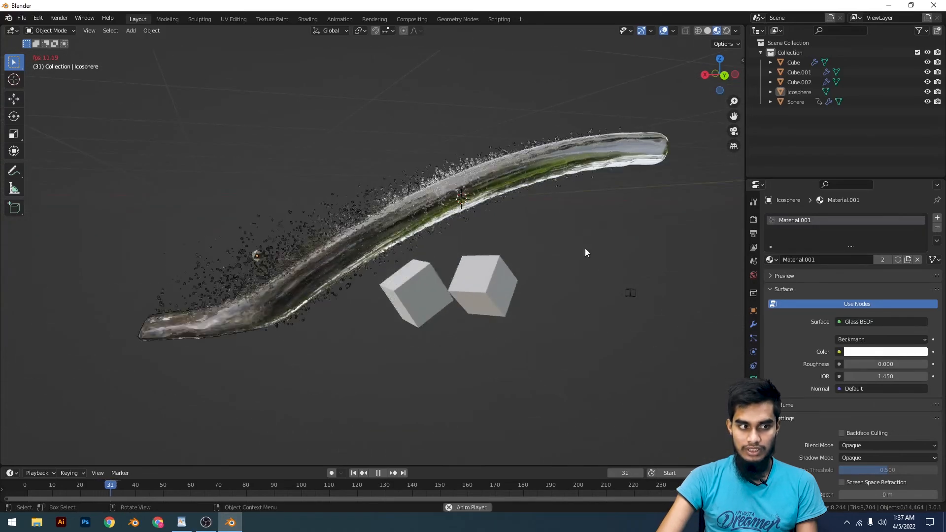
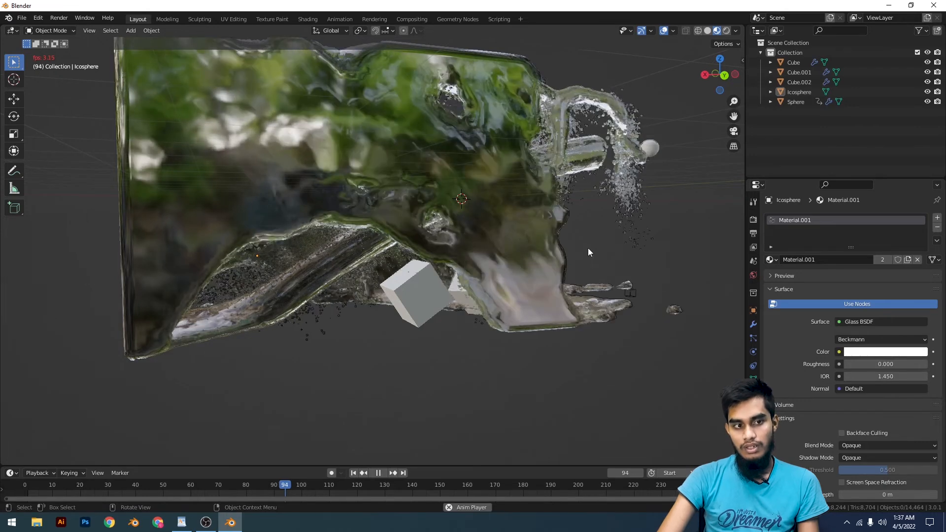
pyautogui.press('space')
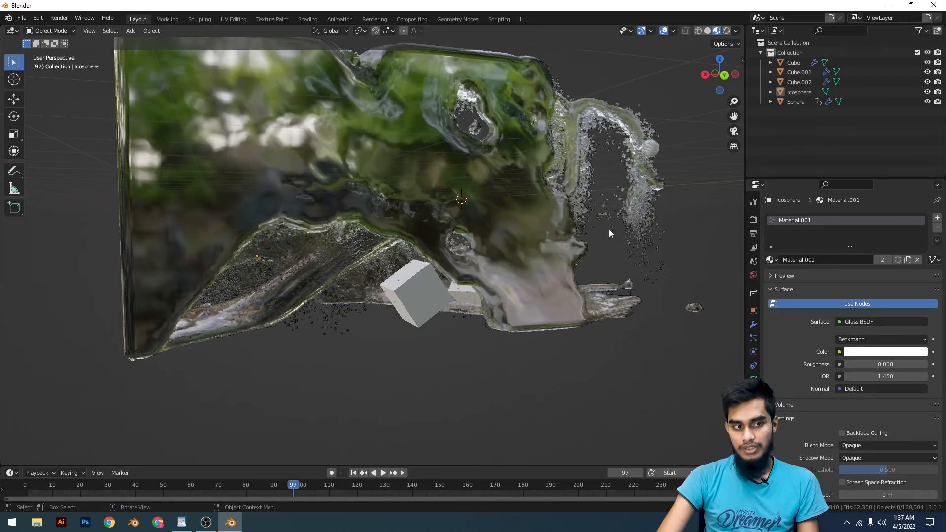
pyautogui.scroll(-5, 567, 234)
pyautogui.moveTo(524, 240); pyautogui.dragTo(334, 202, button='middle')
pyautogui.moveTo(411, 237); pyautogui.dragTo(389, 229, button='middle')
pyautogui.scroll(5, 395, 232)
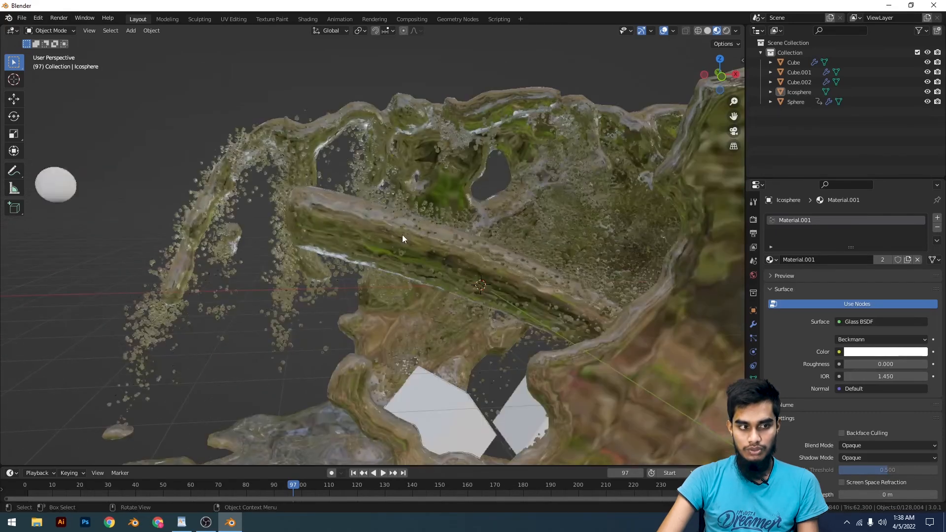
pyautogui.scroll(-3, 412, 237)
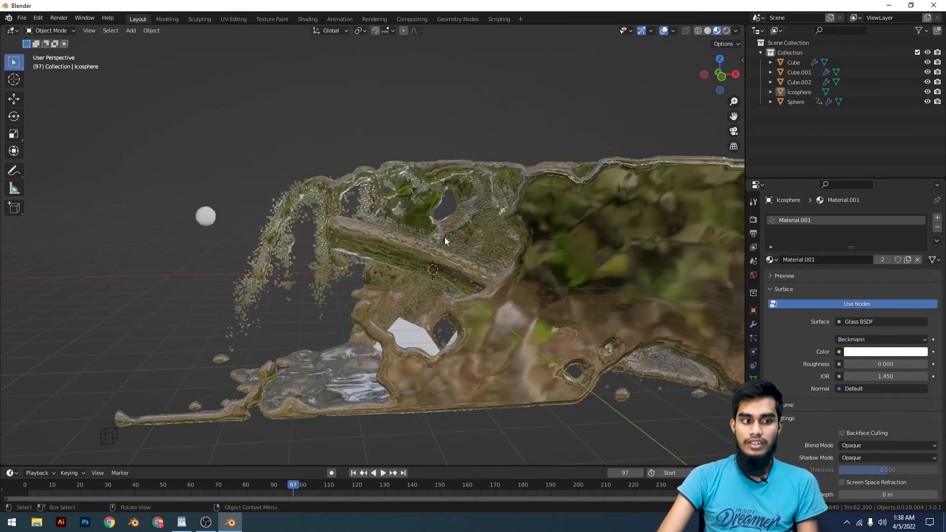
# - Select the liquid domain, switch the viewport to Solid shading and return to frame 1
pyautogui.click(482, 237)
pyautogui.rightClick(470, 230)
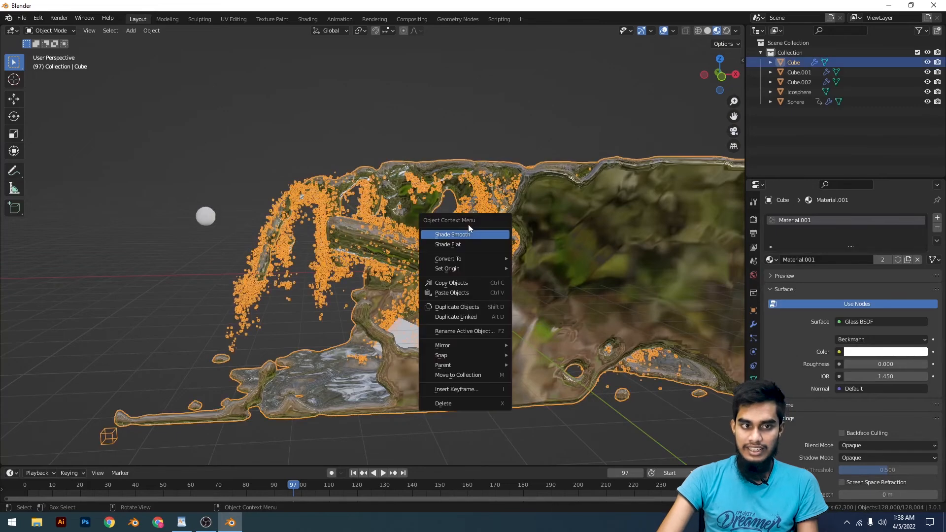
pyautogui.click(708, 30)
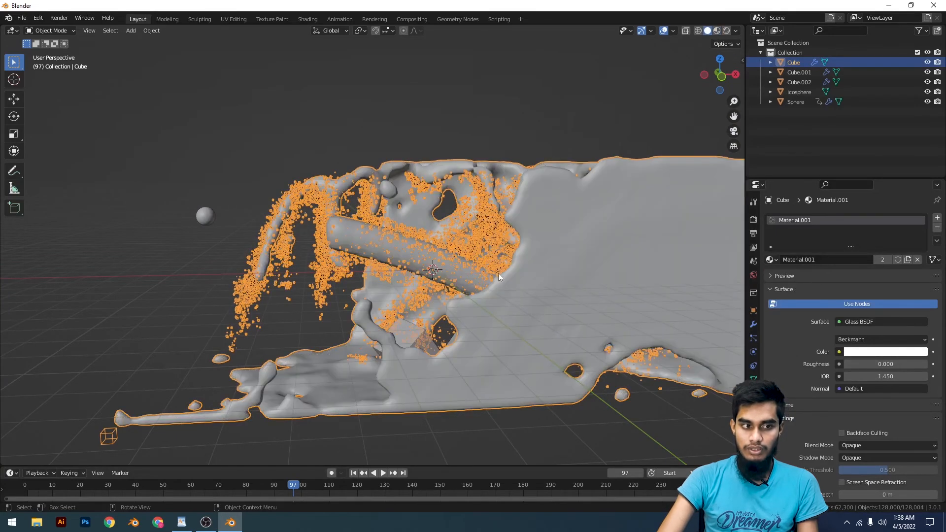
pyautogui.scroll(-3, 560, 298)
pyautogui.hotkey('shift', 'Left')
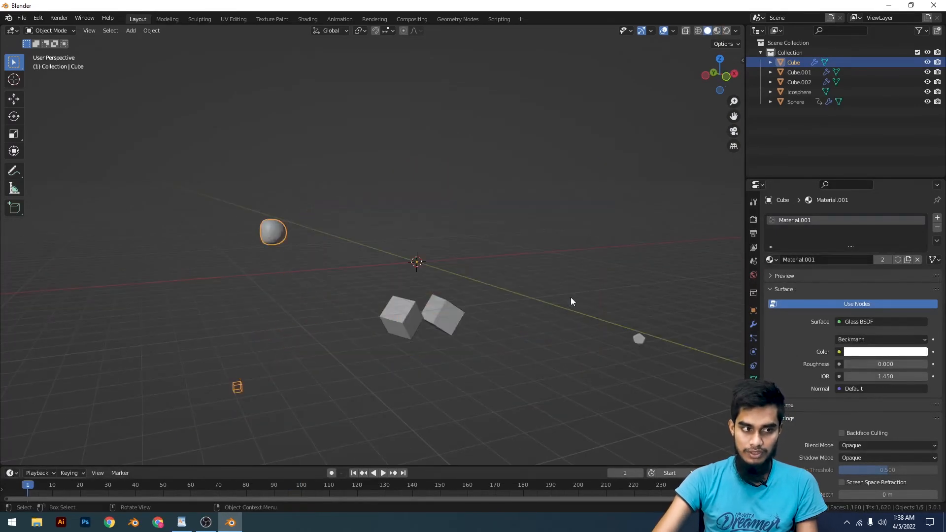
# - Frame the liquid mesh closely and apply Shade Flat to it
pyautogui.scroll(3, 462, 292)
pyautogui.press('KP_Decimal')
pyautogui.scroll(2, 570, 304)
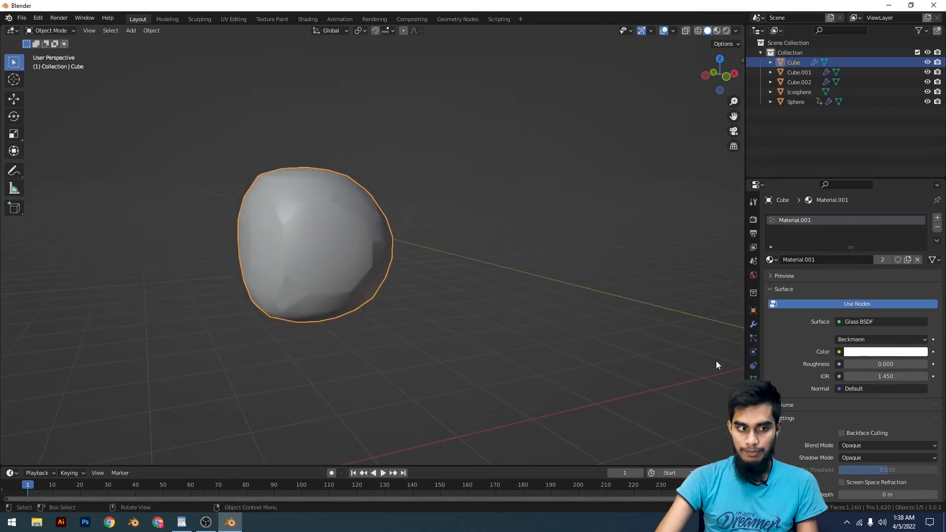
pyautogui.rightClick(517, 294)
pyautogui.click(517, 293)
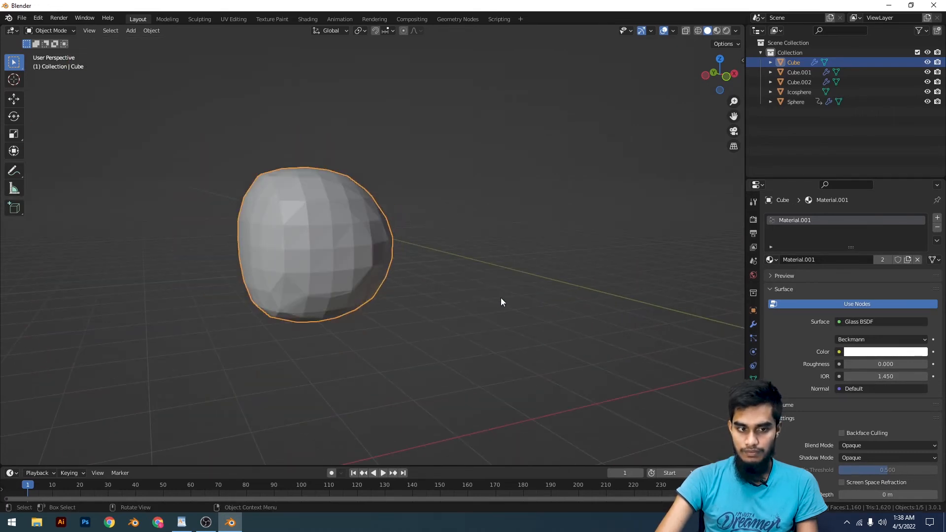
# - Set the Mesh Upres Factor to 4 in the domain's fluid physics settings
pyautogui.click(754, 338)
pyautogui.click(754, 352)
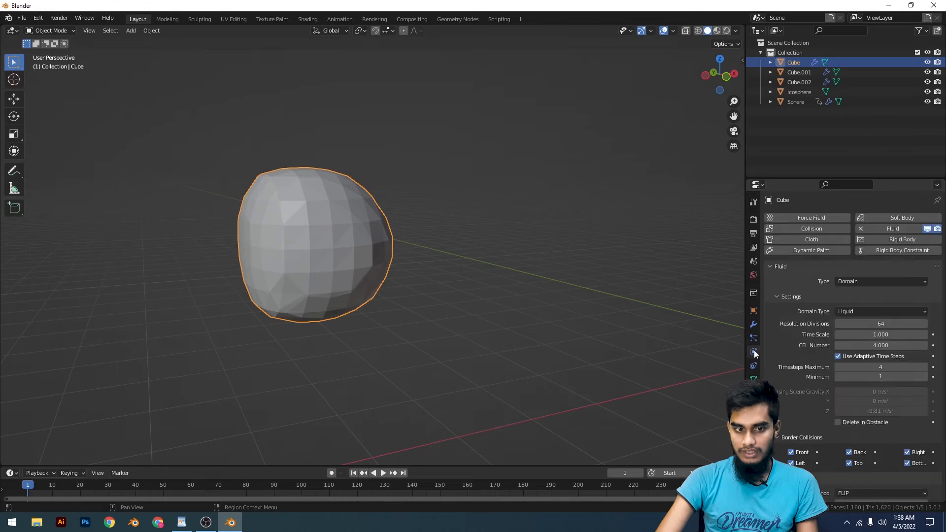
pyautogui.scroll(-15, 838, 352)
pyautogui.scroll(-10, 845, 356)
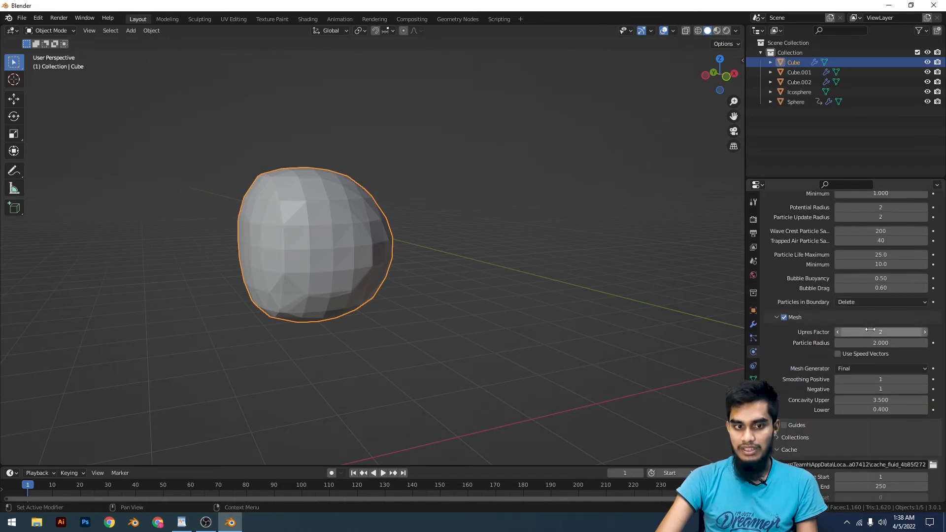
pyautogui.click(885, 332)
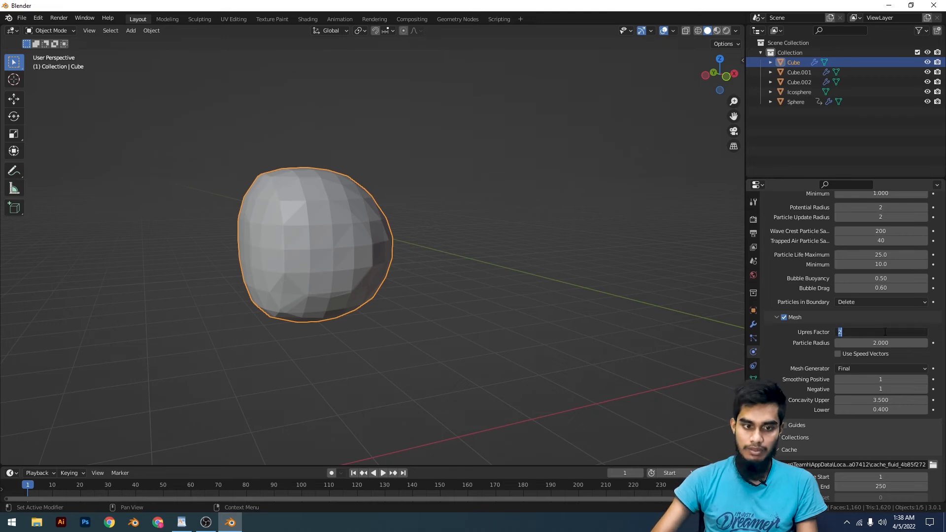
pyautogui.write('4')
pyautogui.press('Return')
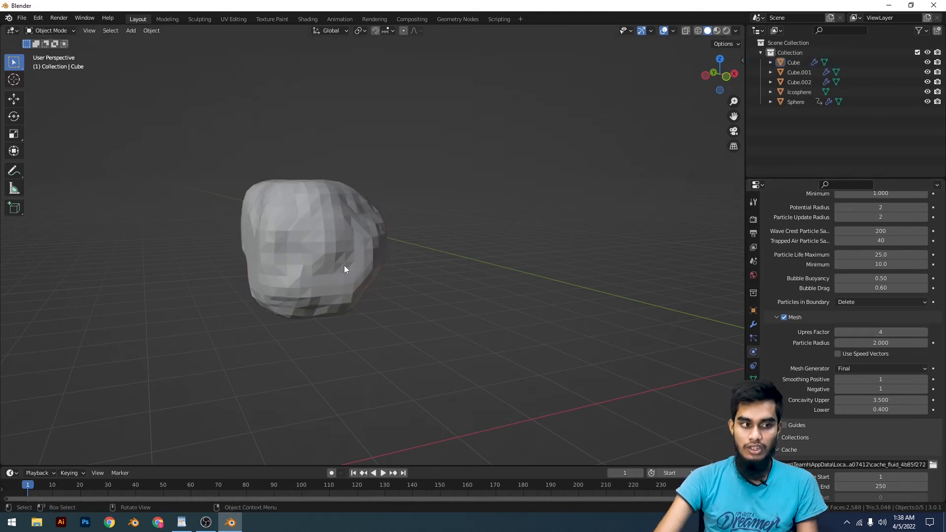
# - Play the simulation from frame 1 to frame 18 to examine the mesh with Upres Factor 4
pyautogui.press('space')
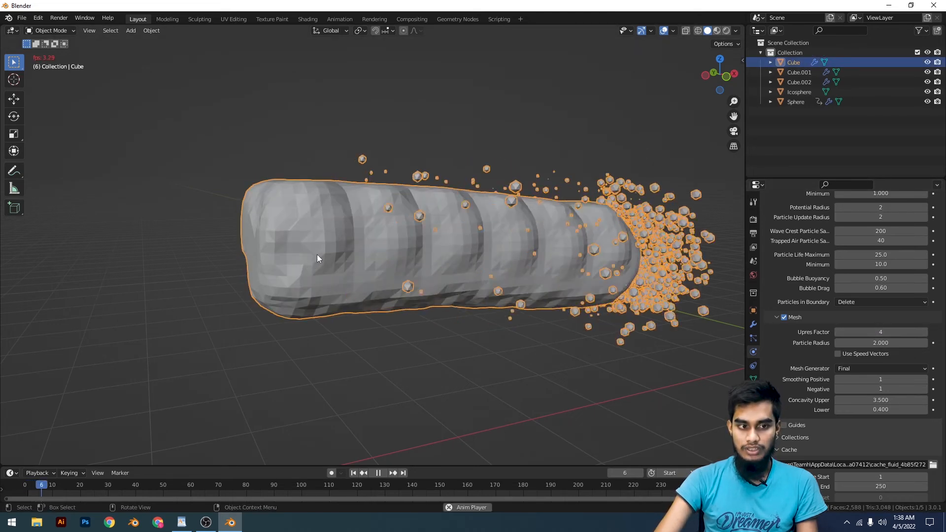
pyautogui.scroll(-4, 572, 299)
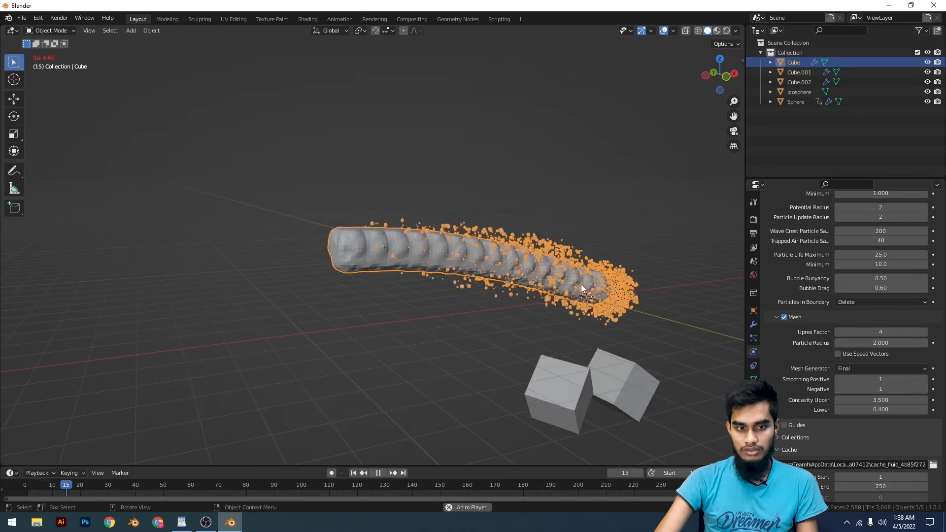
pyautogui.press('space')
# - Set the domain's Mesh Upres Factor to 1 and deselect the domain
pyautogui.click(905, 335)
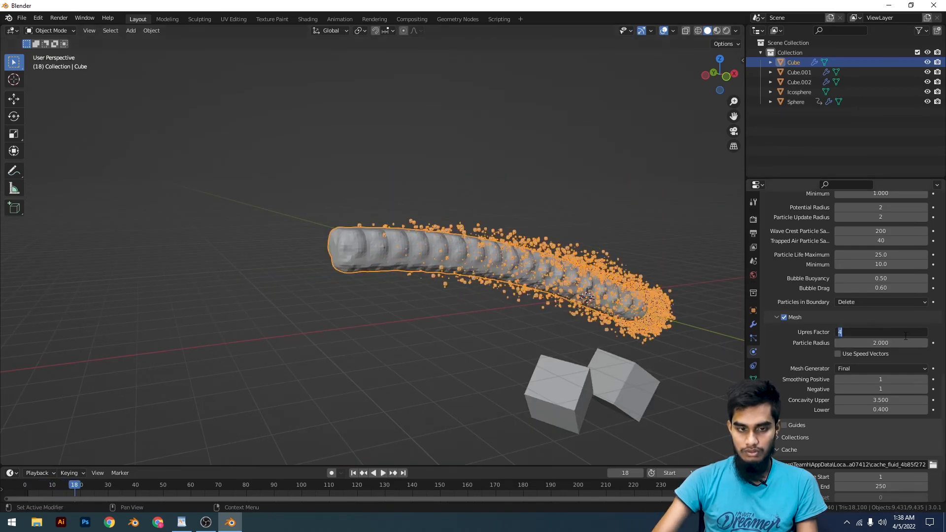
pyautogui.press('Return')
pyautogui.scroll(-5, 303, 124)
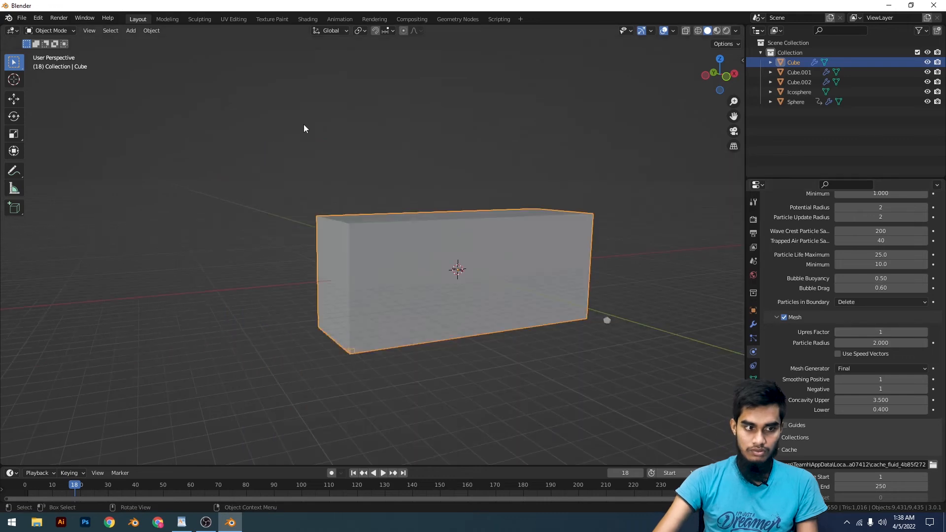
pyautogui.click(384, 137)
# - Return to frame 1 and play the simulation to frame 77 to examine the mesh with Upres Factor 1
pyautogui.hotkey('shift', 'Left')
pyautogui.press('space')
pyautogui.scroll(8, 387, 138)
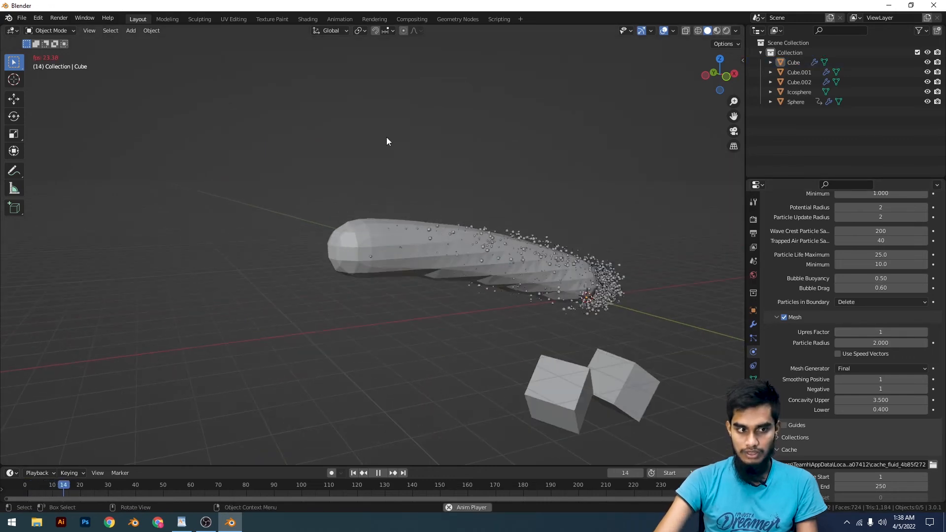
pyautogui.scroll(-5, 441, 195)
pyautogui.moveTo(445, 205); pyautogui.dragTo(567, 200, button='middle')
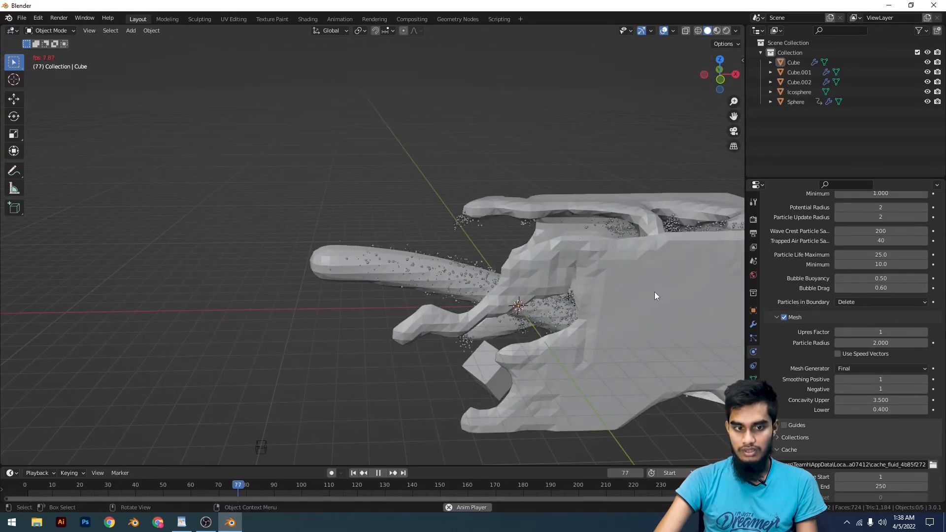
pyautogui.press('space')
# - Select the liquid domain and raise its mesh Particle Radius to 4.200
pyautogui.click(675, 297)
pyautogui.scroll(2, 555, 254)
pyautogui.keyDown('shift'); pyautogui.moveTo(555, 250); pyautogui.dragTo(552, 249, button='middle'); pyautogui.keyUp('shift')
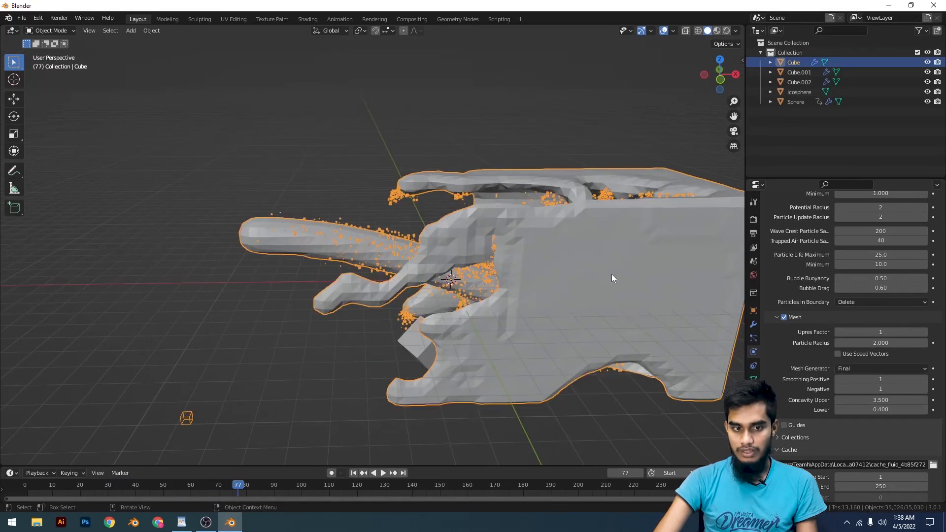
pyautogui.moveTo(881, 343); pyautogui.dragTo(877, 343)
# - Replay the simulation from frame 1 to frame 58 and examine the mesh with Particle Radius 4.200
pyautogui.hotkey('shift', 'Left')
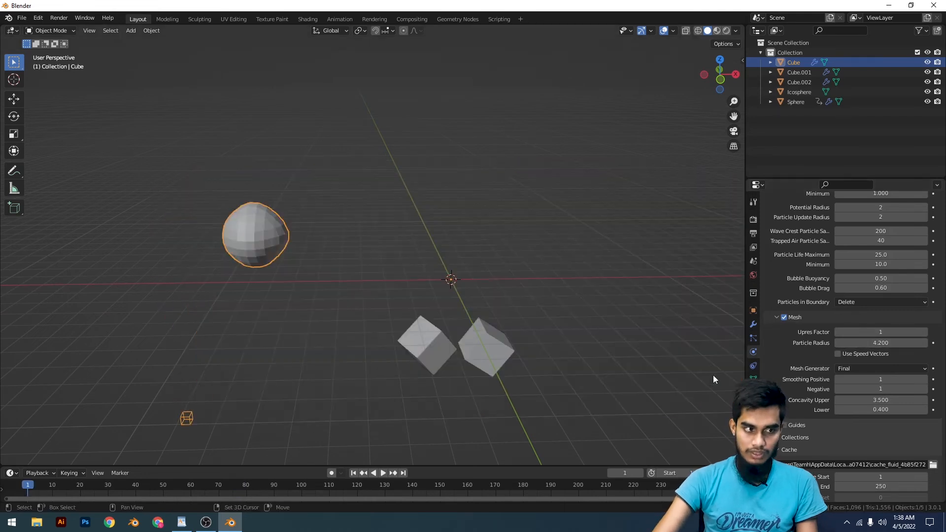
pyautogui.press('space')
pyautogui.moveTo(622, 343); pyautogui.dragTo(345, 288, button='middle')
pyautogui.moveTo(411, 273); pyautogui.dragTo(507, 281, button='middle')
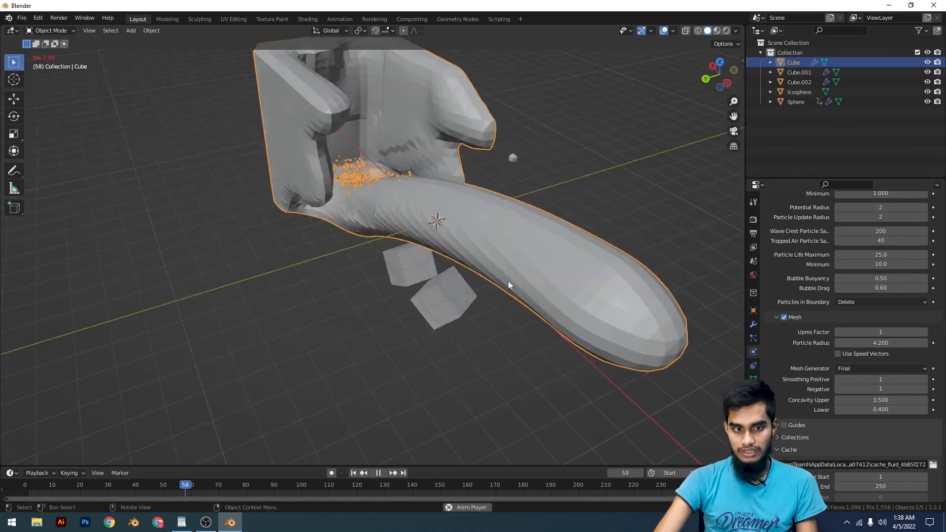
# - Set the domain's mesh Particle Radius to 0.500
pyautogui.moveTo(889, 346); pyautogui.dragTo(874, 346)
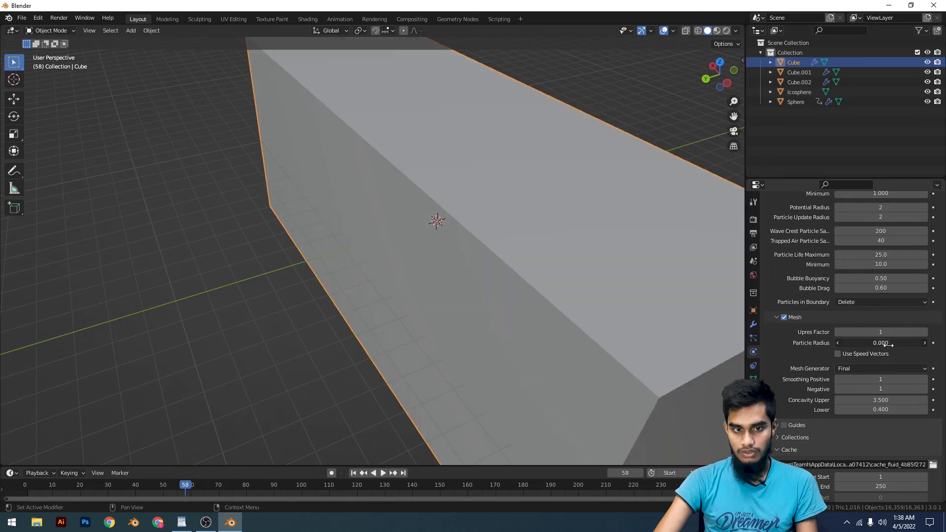
pyautogui.write('.5')
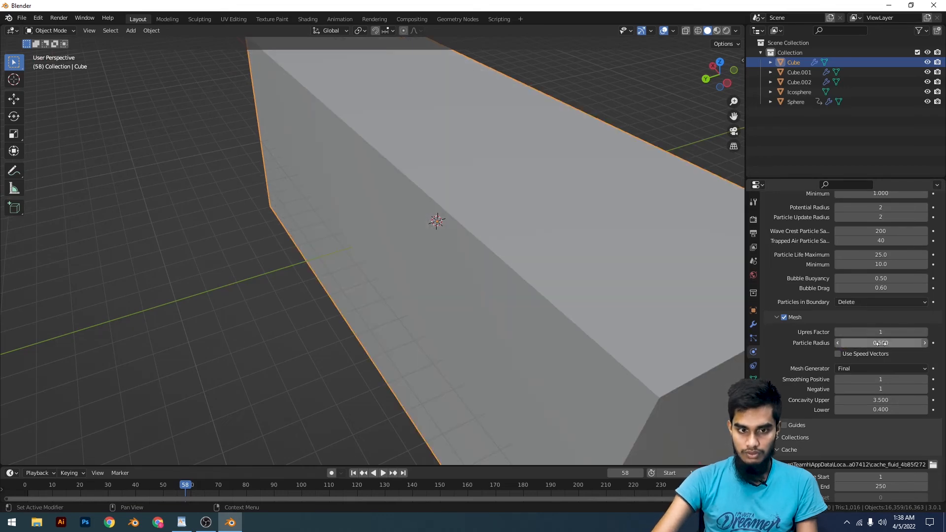
pyautogui.press('Return')
# - Replay the simulation from frame 1 to frame 66 and examine the mesh with Particle Radius 0.500
pyautogui.hotkey('shift', 'Left')
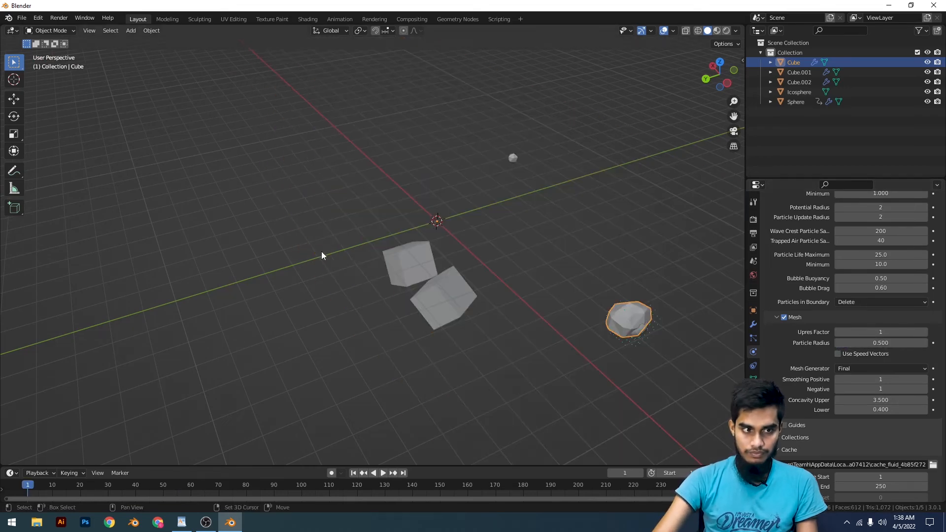
pyautogui.moveTo(481, 250); pyautogui.dragTo(572, 225, button='middle')
pyautogui.scroll(4, 571, 221)
pyautogui.scroll(-6, 571, 221)
pyautogui.moveTo(534, 193); pyautogui.dragTo(631, 197, button='middle')
pyautogui.moveTo(485, 250); pyautogui.dragTo(605, 230, button='middle')
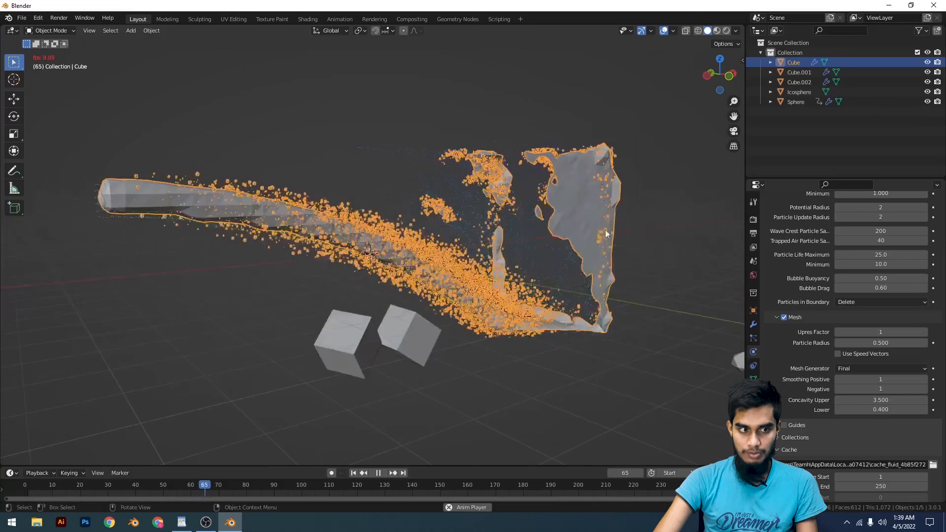
pyautogui.press('space')
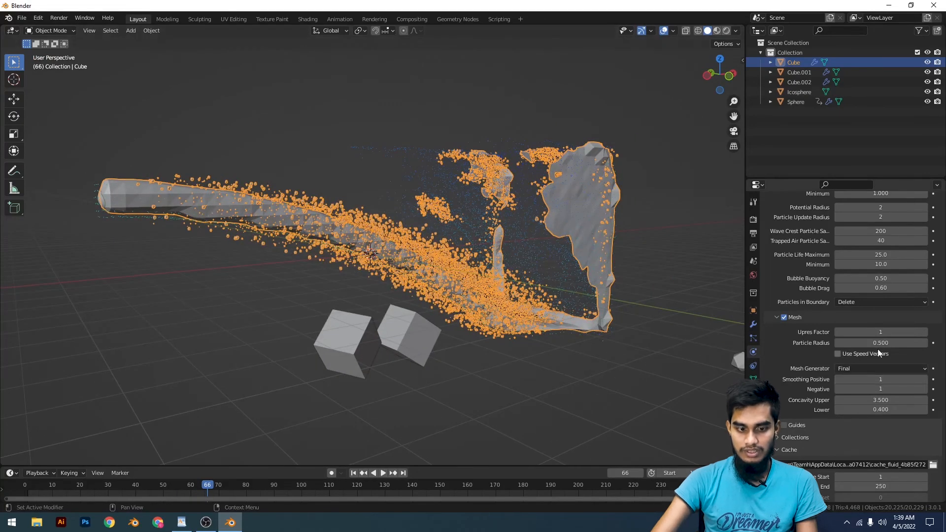
# - Set the domain's mesh Particle Radius to 1.000 and deselect the domain
pyautogui.press('Return')
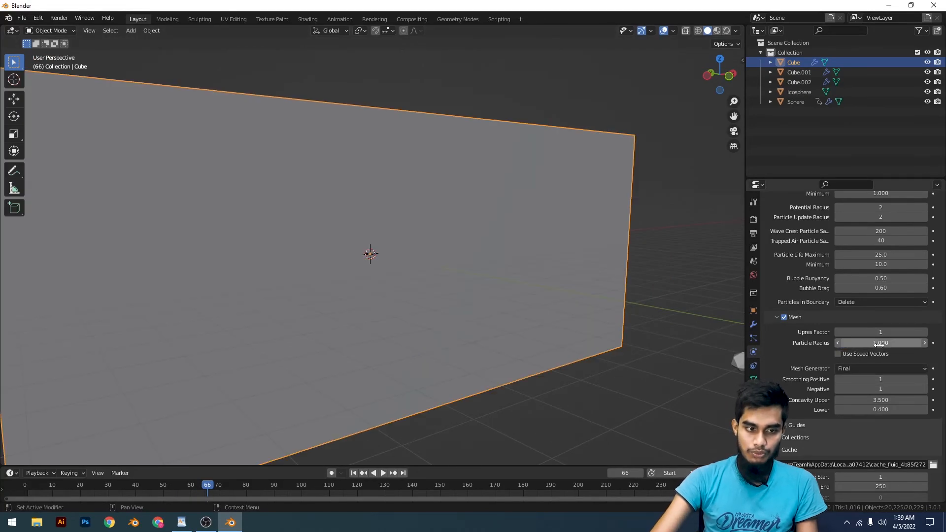
pyautogui.scroll(-5, 586, 293)
pyautogui.click(585, 294)
# - Replay the simulation from frame 1 to frame 51, examine the mesh with Particle Radius 1.000 and select the domain
pyautogui.hotkey('shift', 'Left')
pyautogui.press('space')
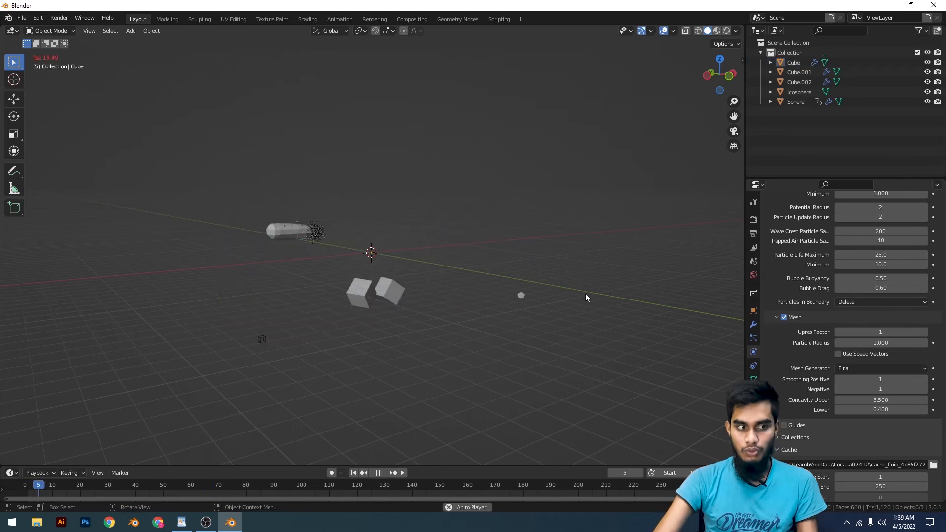
pyautogui.scroll(5, 585, 294)
pyautogui.scroll(-4, 563, 265)
pyautogui.moveTo(441, 234); pyautogui.dragTo(477, 287, button='middle')
pyautogui.scroll(2, 477, 288)
pyautogui.click(477, 288)
pyautogui.press('space')
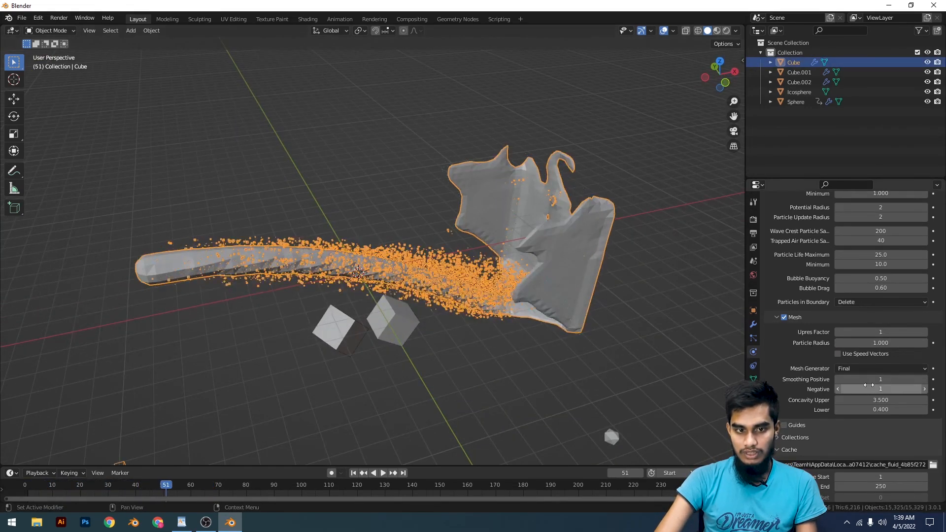
# - Set the domain's mesh Upres Factor to 2 and deselect the domain
pyautogui.scroll(-2, 853, 350)
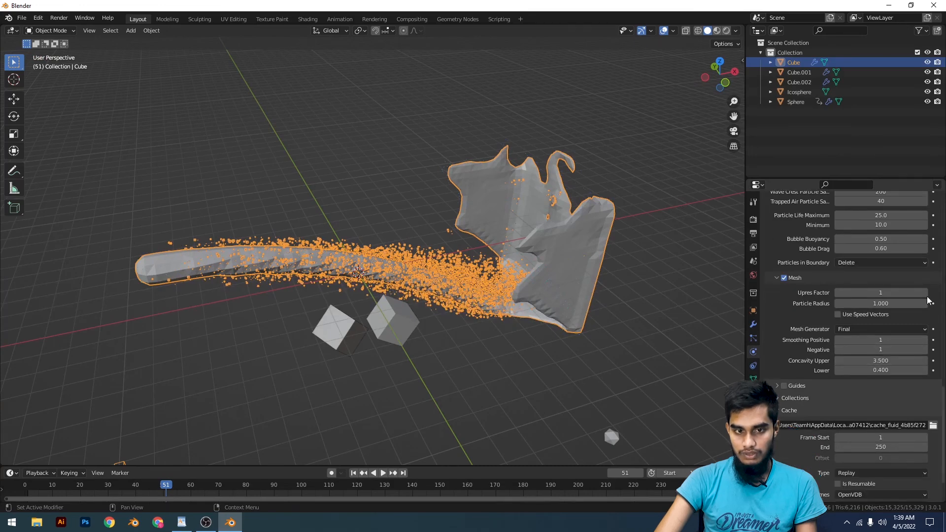
pyautogui.click(926, 294)
pyautogui.click(718, 316)
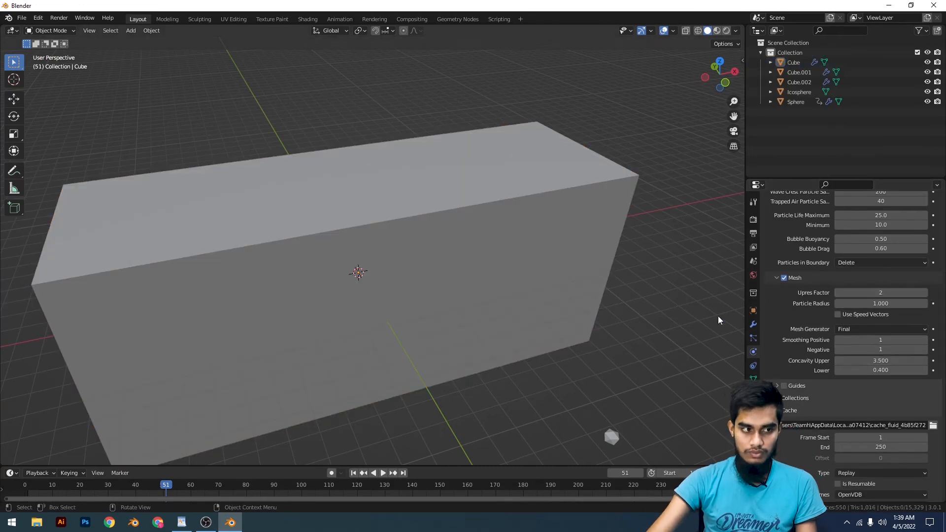
# - Replay the simulation from frame 1 to frame 66 and examine the mesh with Upres Factor 2
pyautogui.hotkey('shift', 'Left')
pyautogui.press('space')
pyautogui.moveTo(424, 214); pyautogui.dragTo(536, 251, button='middle')
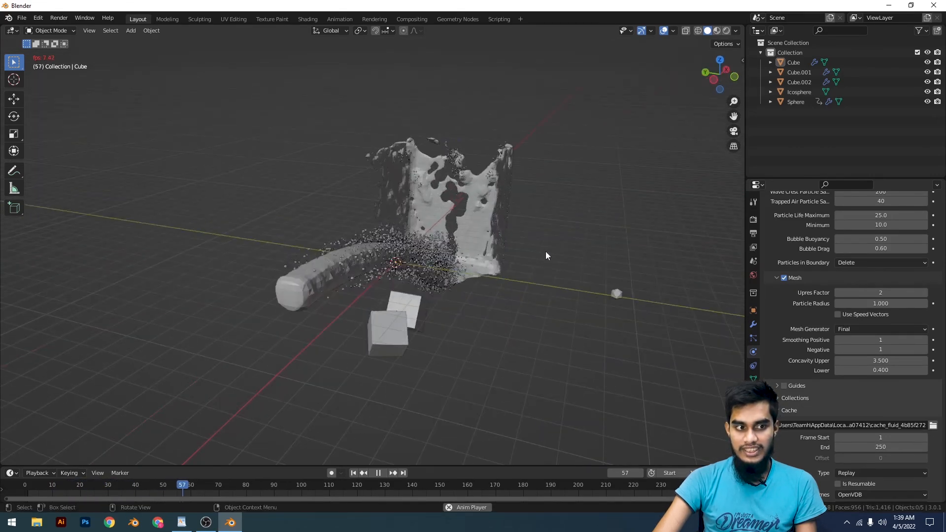
pyautogui.press('space')
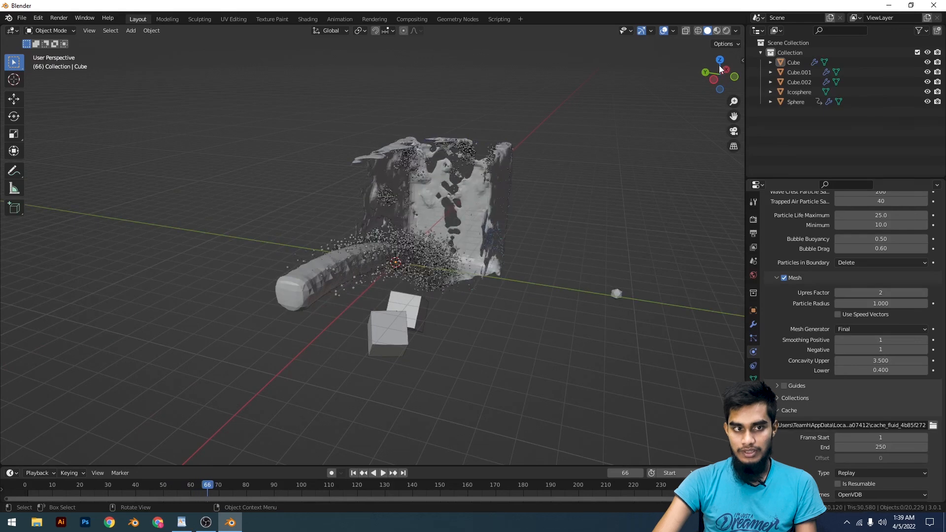
# - Show the viewport in Material Preview and apply Shade Smooth to the liquid domain
pyautogui.click(717, 30)
pyautogui.moveTo(562, 167); pyautogui.dragTo(401, 165, button='middle')
pyautogui.scroll(4, 498, 260)
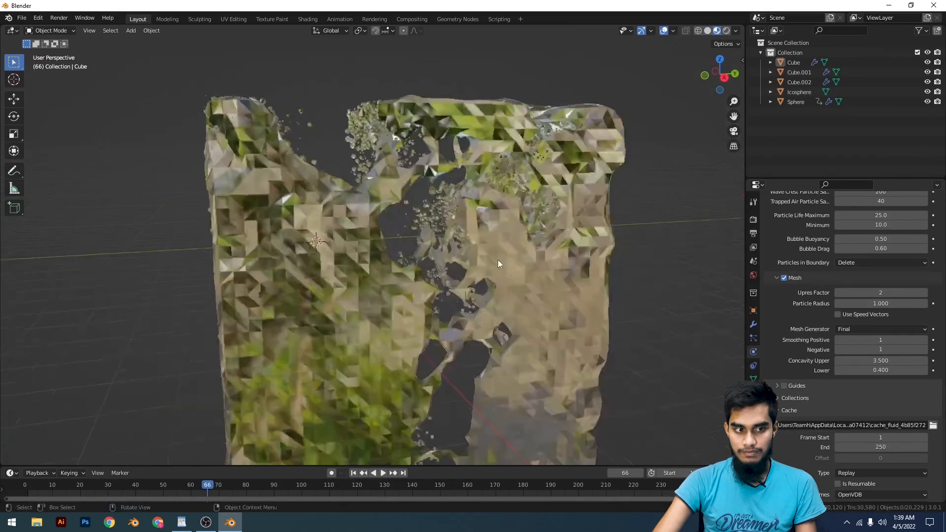
pyautogui.click(581, 231)
pyautogui.rightClick(576, 229)
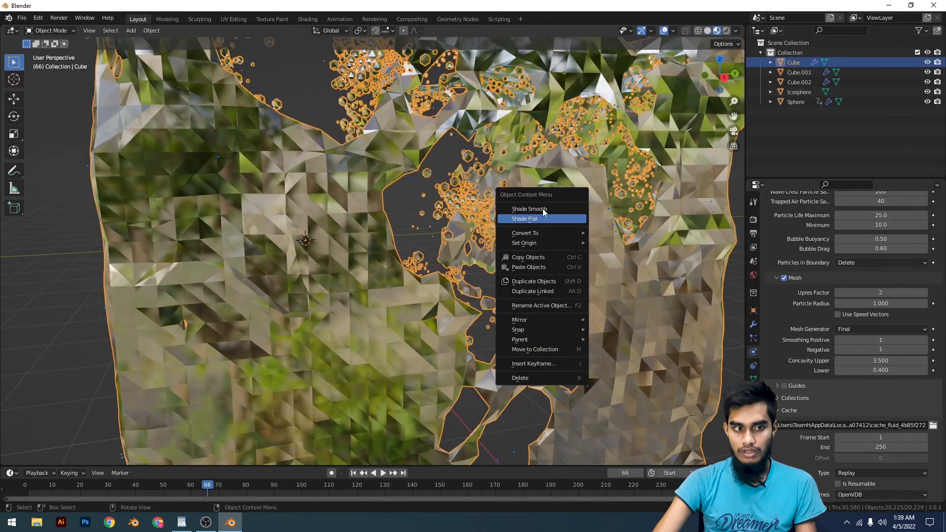
pyautogui.click(543, 220)
pyautogui.scroll(-6, 570, 204)
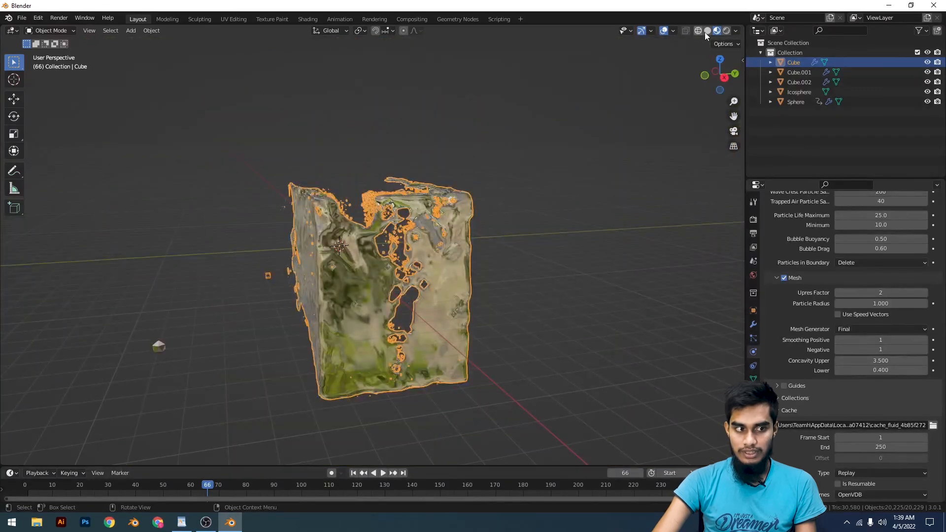
# - Return the viewport to solid shading and add a Subdivision Surface modifier to the liquid domain
pyautogui.click(706, 31)
pyautogui.moveTo(640, 115); pyautogui.dragTo(716, 211, button='middle')
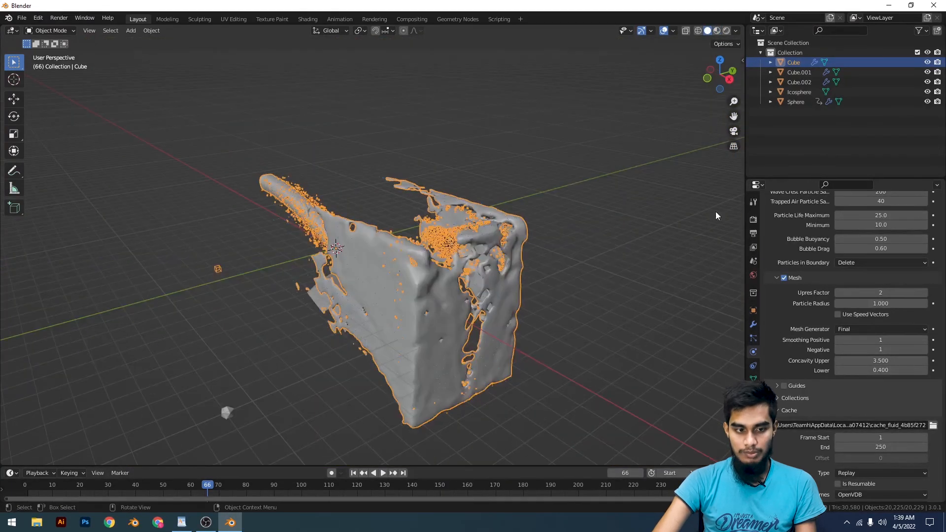
pyautogui.click(753, 324)
pyautogui.click(791, 218)
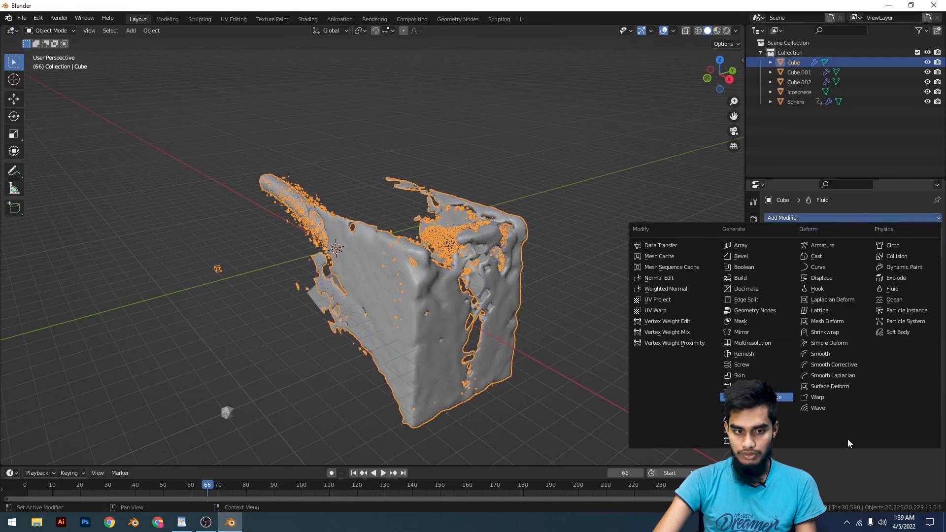
pyautogui.click(551, 331)
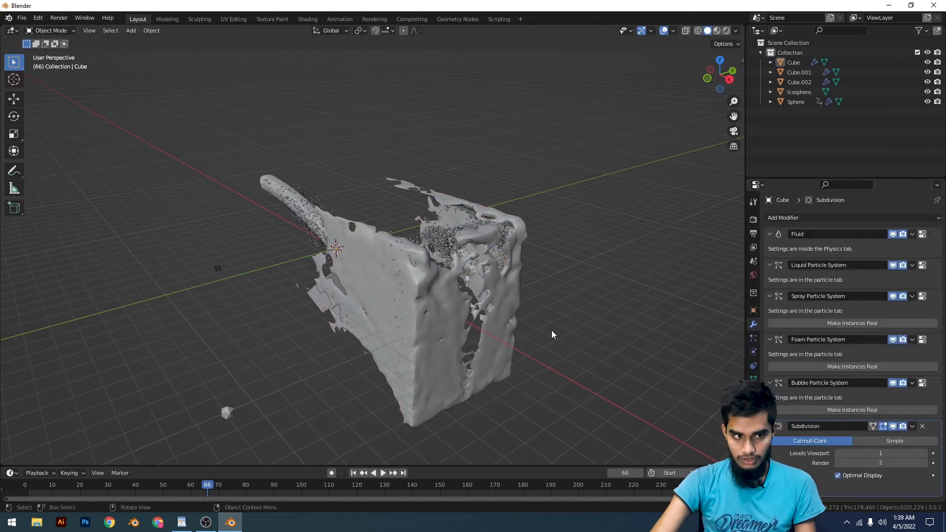
# - Examine the subdivided liquid mesh and replay the simulation from frame 1 to frame 10
pyautogui.scroll(4, 551, 330)
pyautogui.scroll(-5, 551, 330)
pyautogui.moveTo(561, 275); pyautogui.dragTo(595, 271, button='middle')
pyautogui.scroll(4, 595, 271)
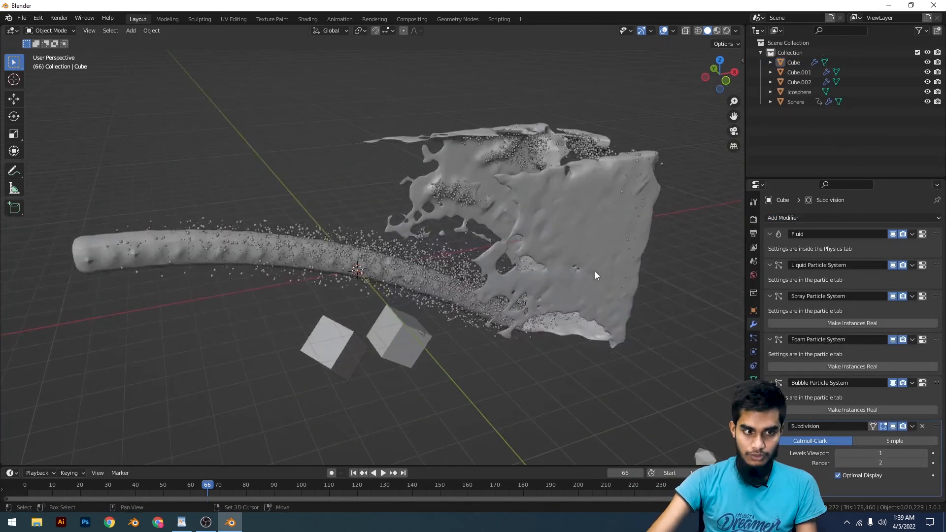
pyautogui.hotkey('shift', 'Left')
pyautogui.press('space')
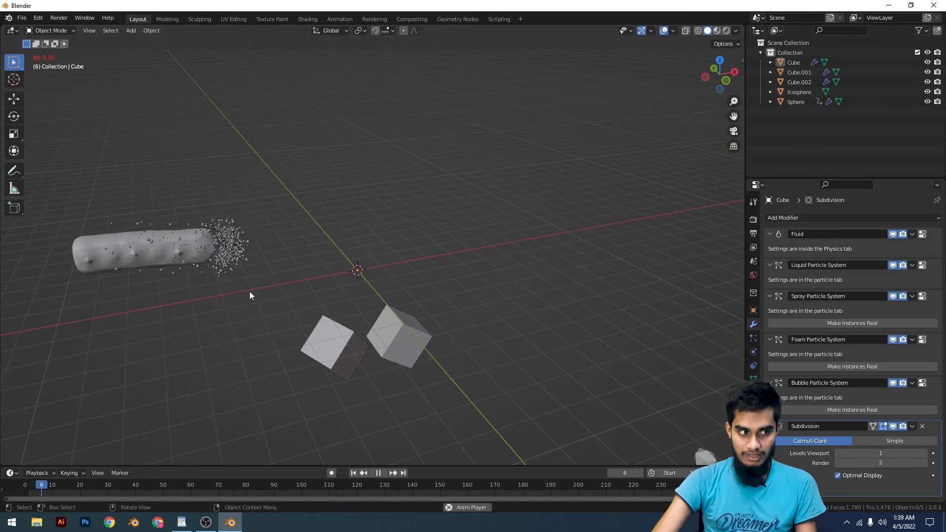
pyautogui.press('space')
pyautogui.scroll(5, 345, 266)
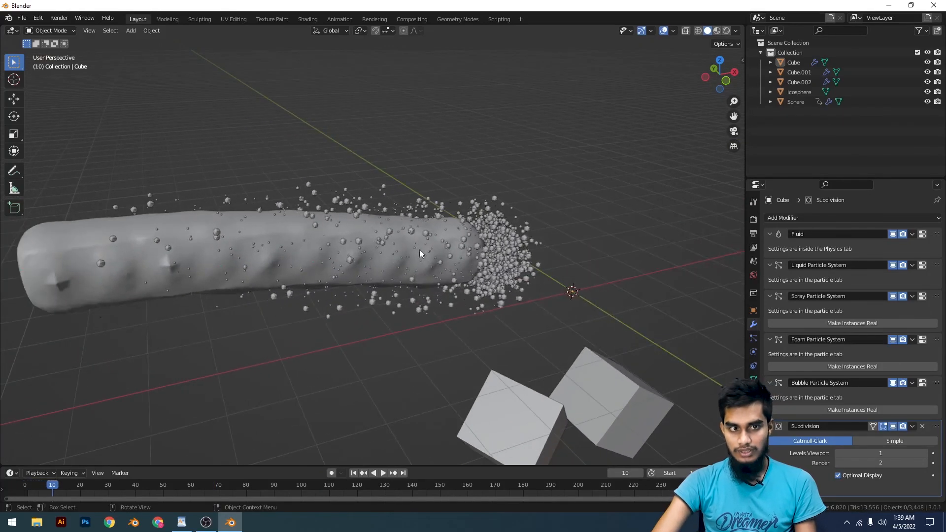
# - Continue the playback to frame 17 in Material Preview and examine the glass liquid and particles from several angles
pyautogui.press('space')
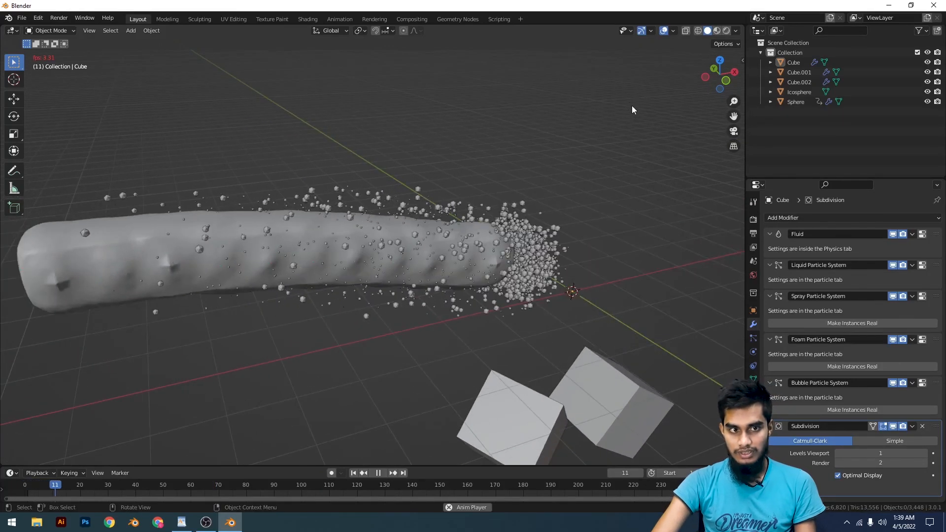
pyautogui.click(718, 30)
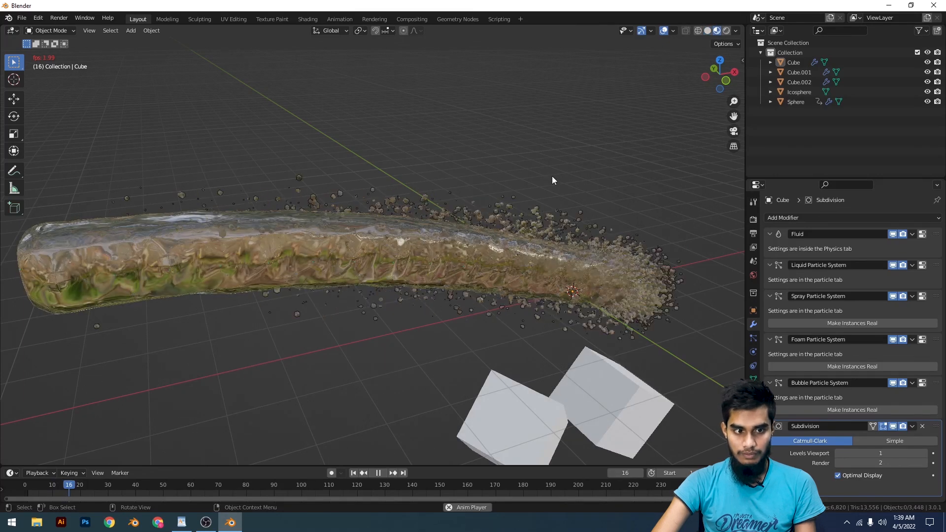
pyautogui.press('space')
pyautogui.scroll(-5, 576, 185)
pyautogui.moveTo(578, 187); pyautogui.dragTo(85, 187, button='middle')
pyautogui.scroll(3, 84, 187)
pyautogui.scroll(-5, 85, 186)
pyautogui.moveTo(504, 221); pyautogui.dragTo(475, 170, button='middle')
pyautogui.scroll(4, 487, 179)
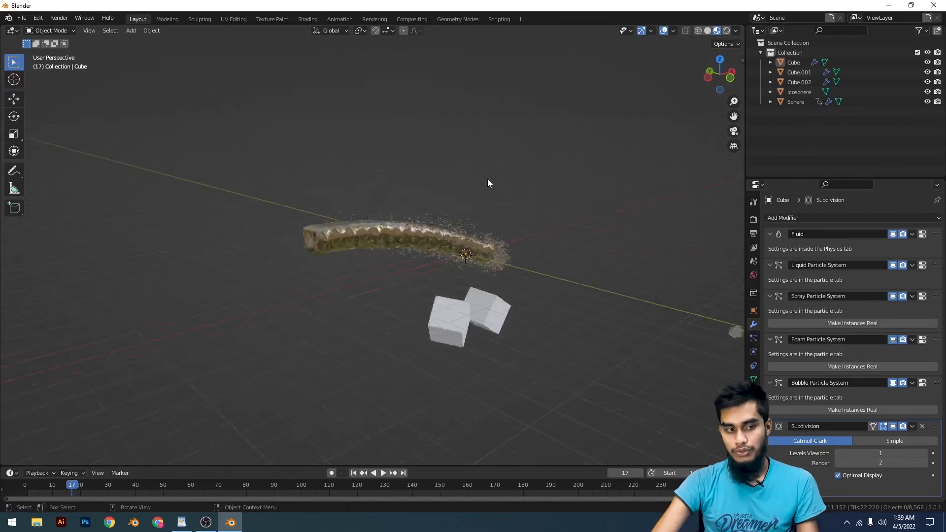
pyautogui.scroll(1, 487, 184)
pyautogui.scroll(-3, 544, 182)
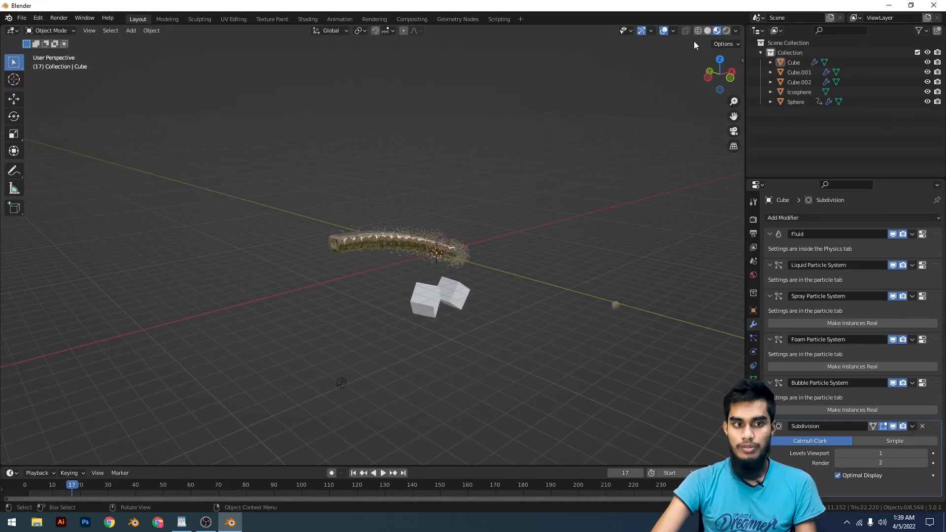
# - Switch the viewport back to solid shading, inspect the liquid stream and particles closely, and select the liquid domain
pyautogui.click(708, 31)
pyautogui.moveTo(577, 201)
pyautogui.mouseDown(button='middle')
pyautogui.moveTo(404, 267)
pyautogui.moveTo(466, 262)
pyautogui.mouseUp(button='middle')
pyautogui.scroll(3, 389, 285)
pyautogui.click(390, 285)
pyautogui.click(568, 284)
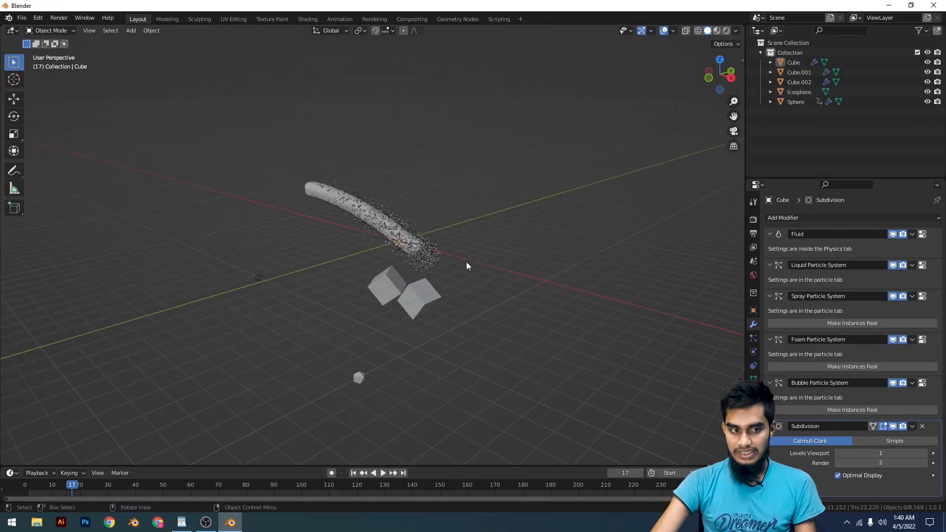
pyautogui.scroll(4, 527, 277)
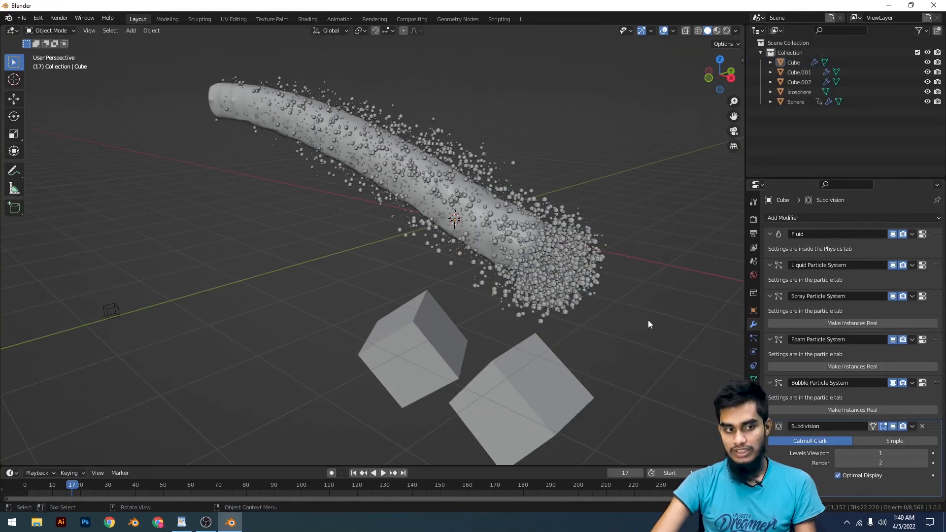
pyautogui.scroll(-5, 589, 282)
pyautogui.click(442, 264)
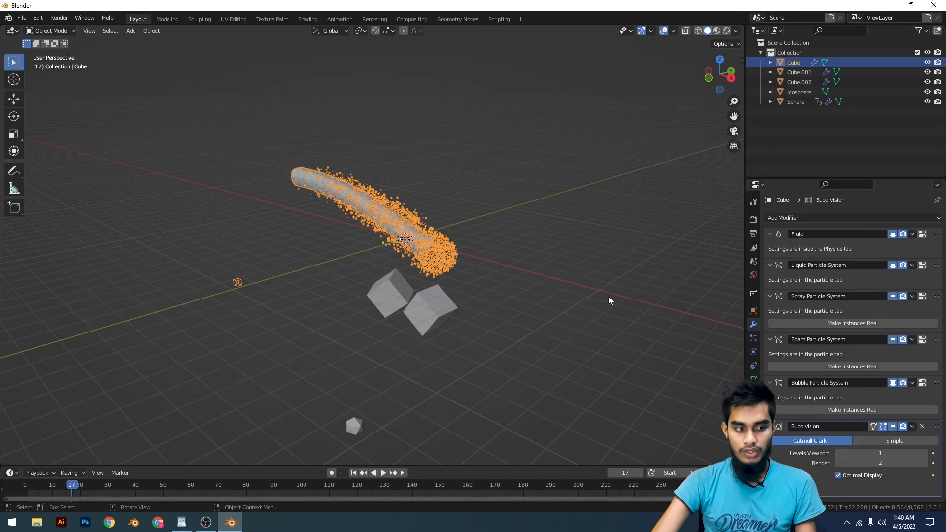